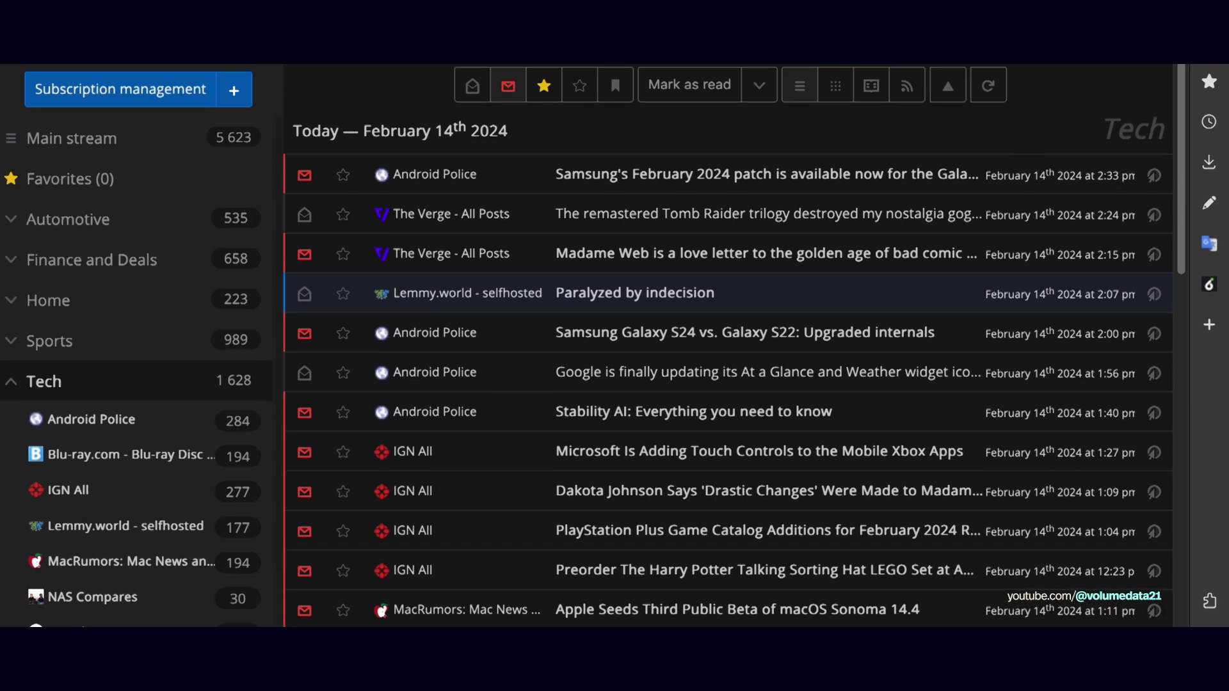
# - Open the Tomb Raider article from the Tech feed and read it
pyautogui.scroll(1, 1157, 68)
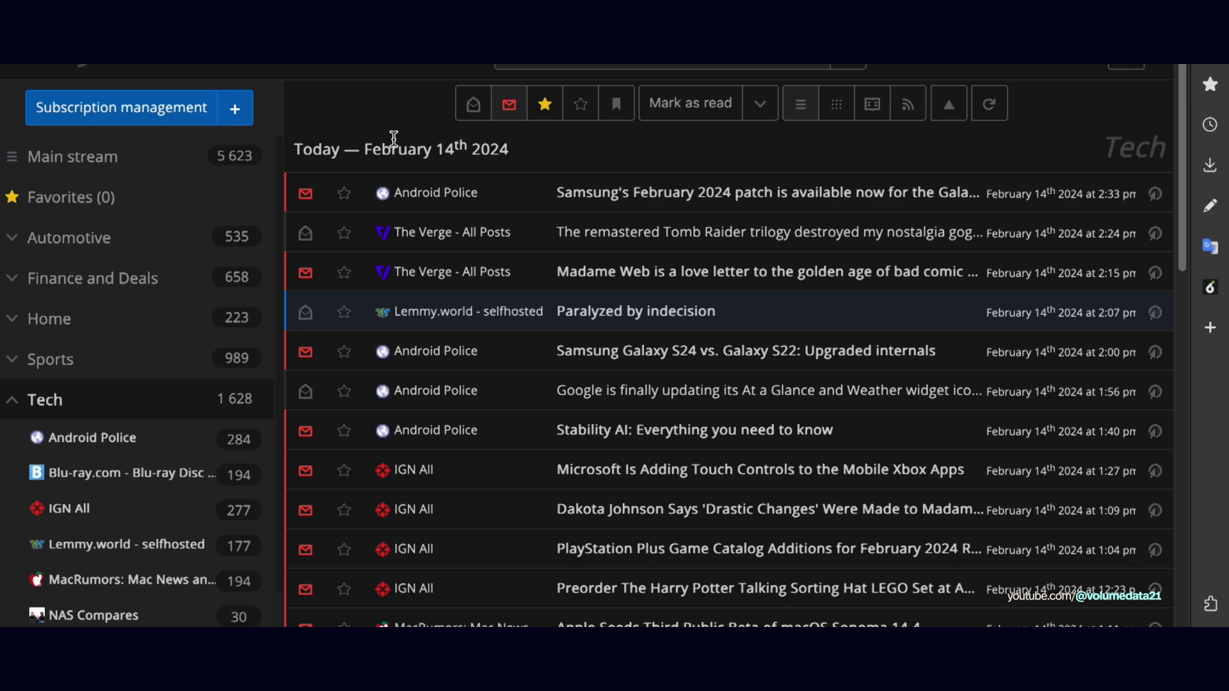
pyautogui.click(677, 233)
pyautogui.scroll(-8, 777, 214)
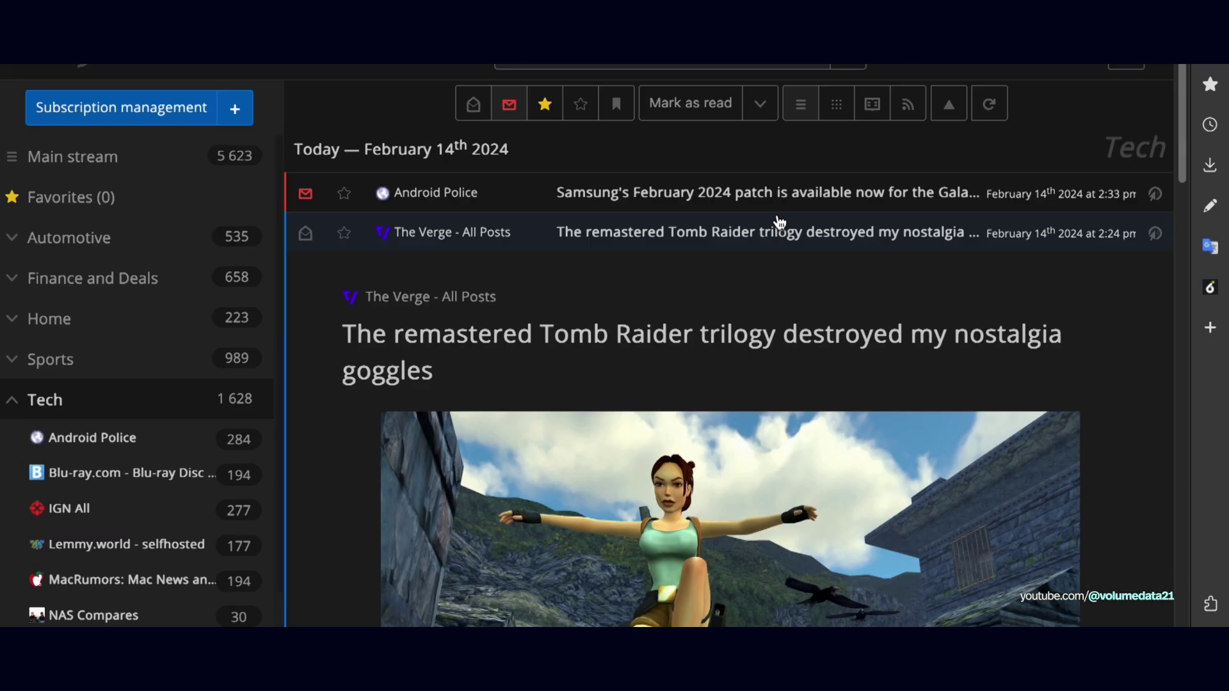
pyautogui.scroll(-10, 777, 214)
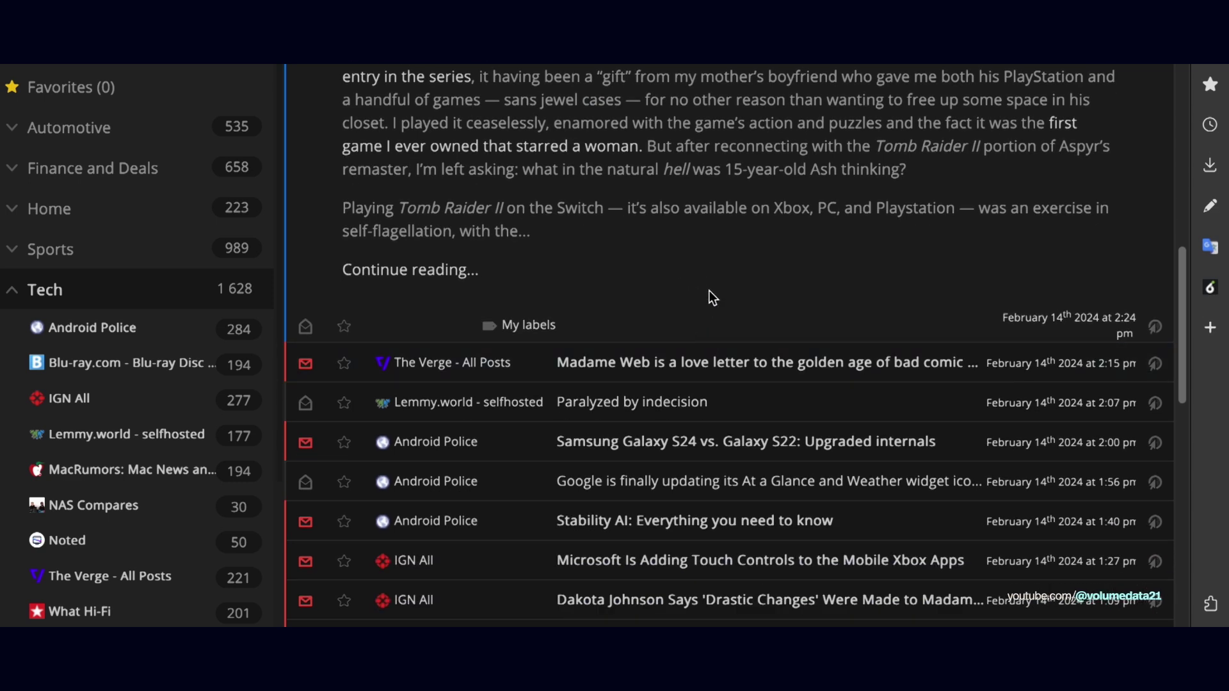
# - Open the Paralyzed by indecision article and highlight its title and cross-posted paragraph
pyautogui.click(671, 396)
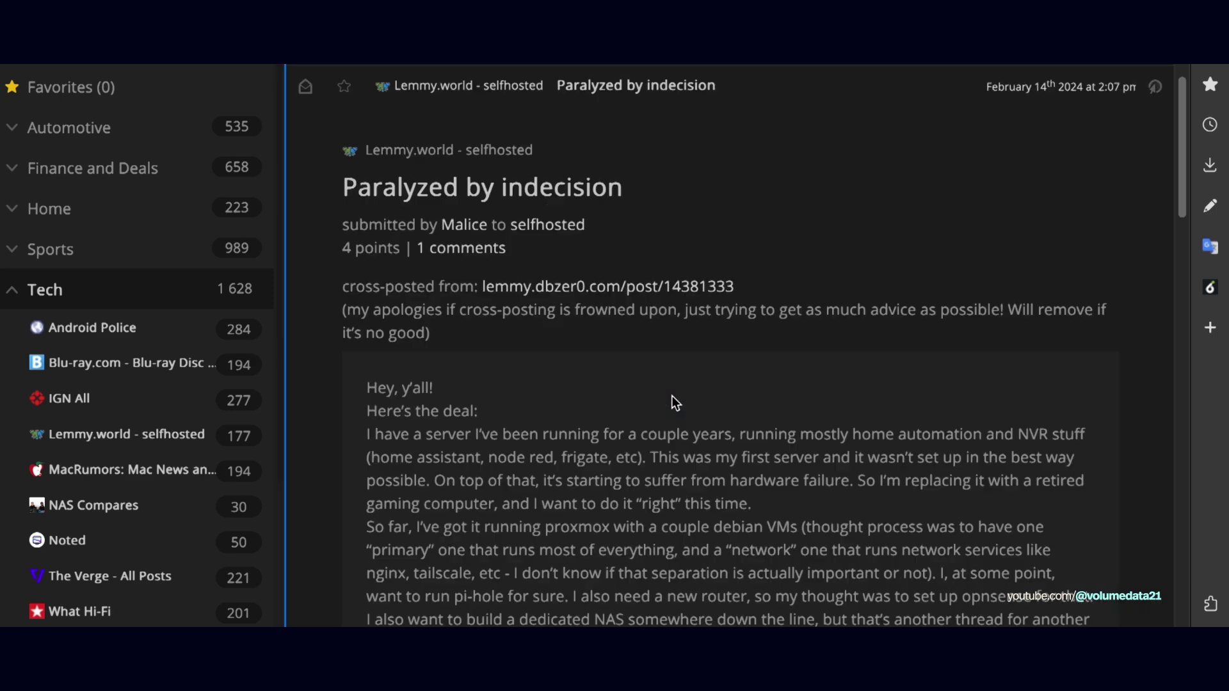
pyautogui.moveTo(342, 187); pyautogui.dragTo(732, 186)
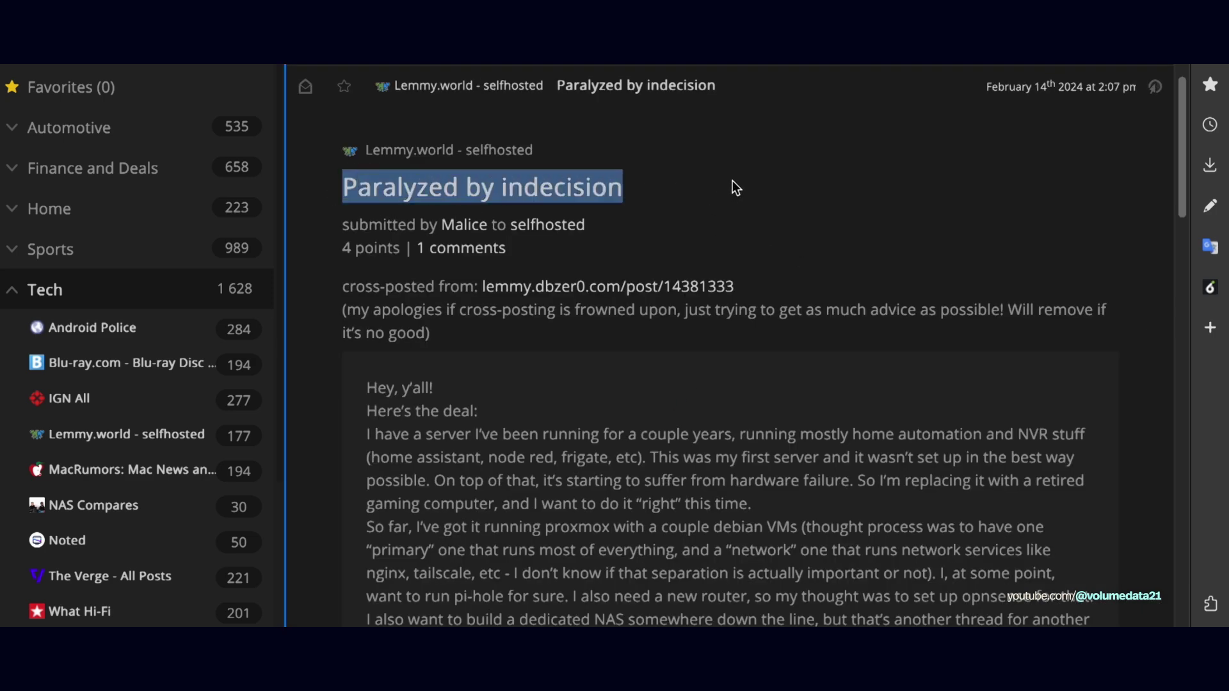
pyautogui.click(731, 222)
pyautogui.moveTo(322, 293); pyautogui.dragTo(697, 348)
pyautogui.click(775, 345)
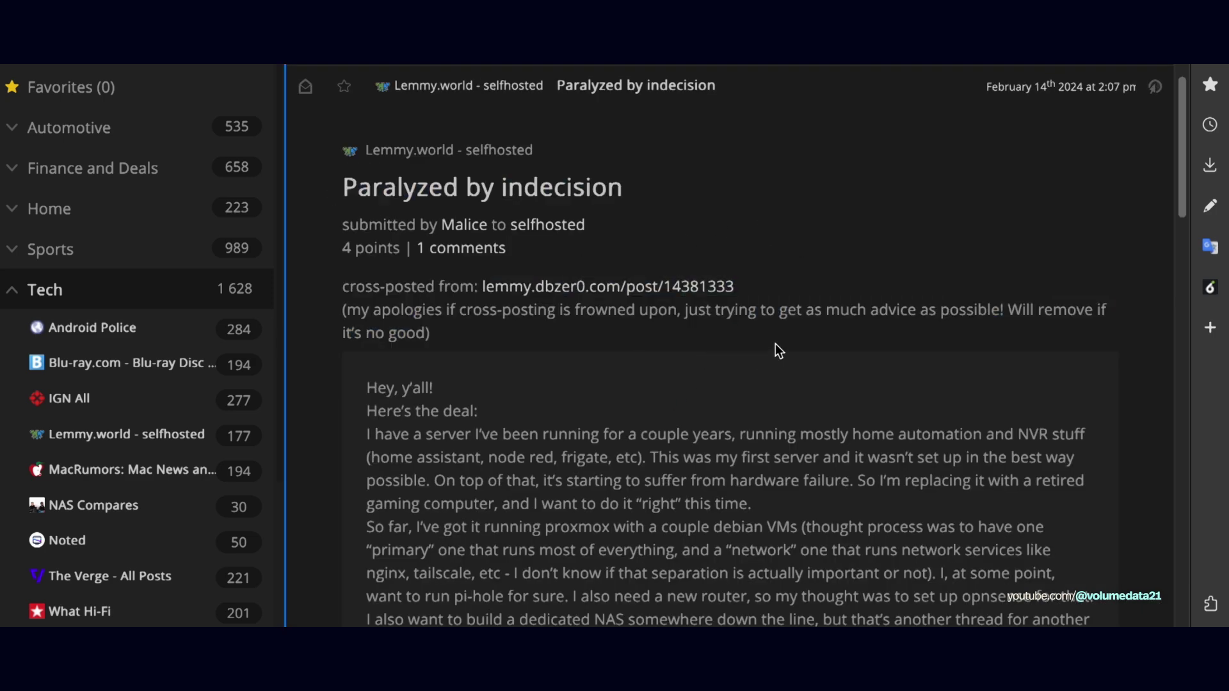
pyautogui.moveTo(1185, 121); pyautogui.dragTo(1178, 61)
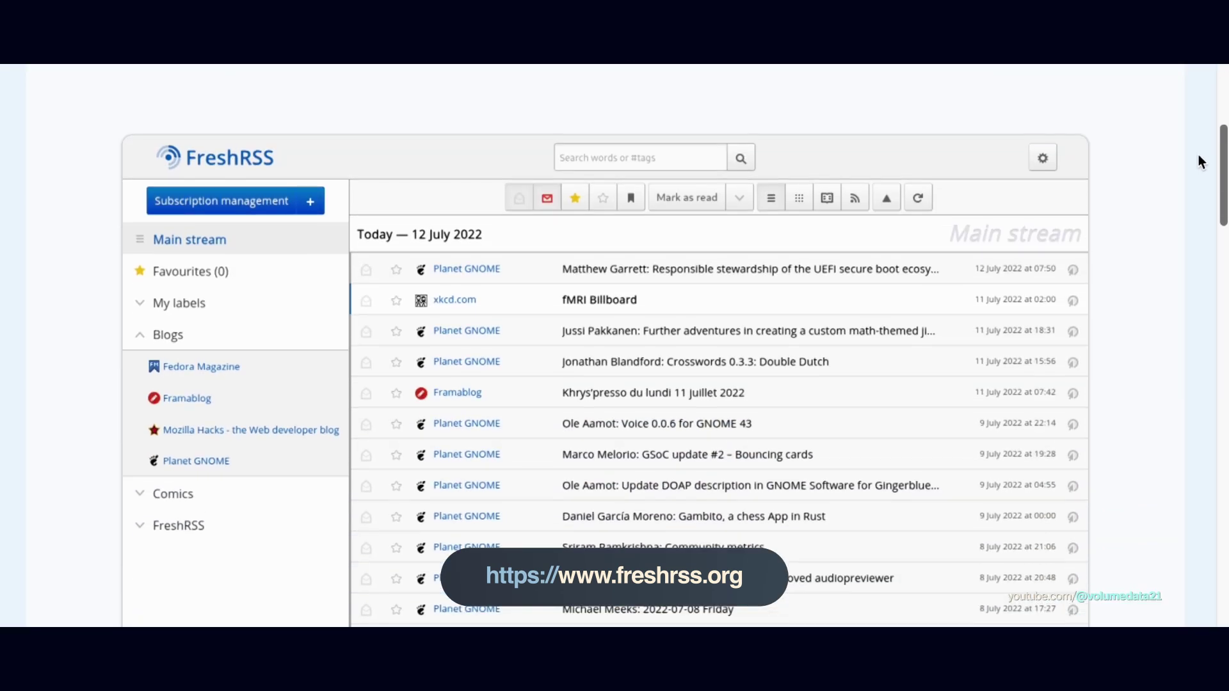
pyautogui.scroll(-10, 1194, 165)
# - Scroll through the freshrss.org project homepage
pyautogui.scroll(12, 1189, 192)
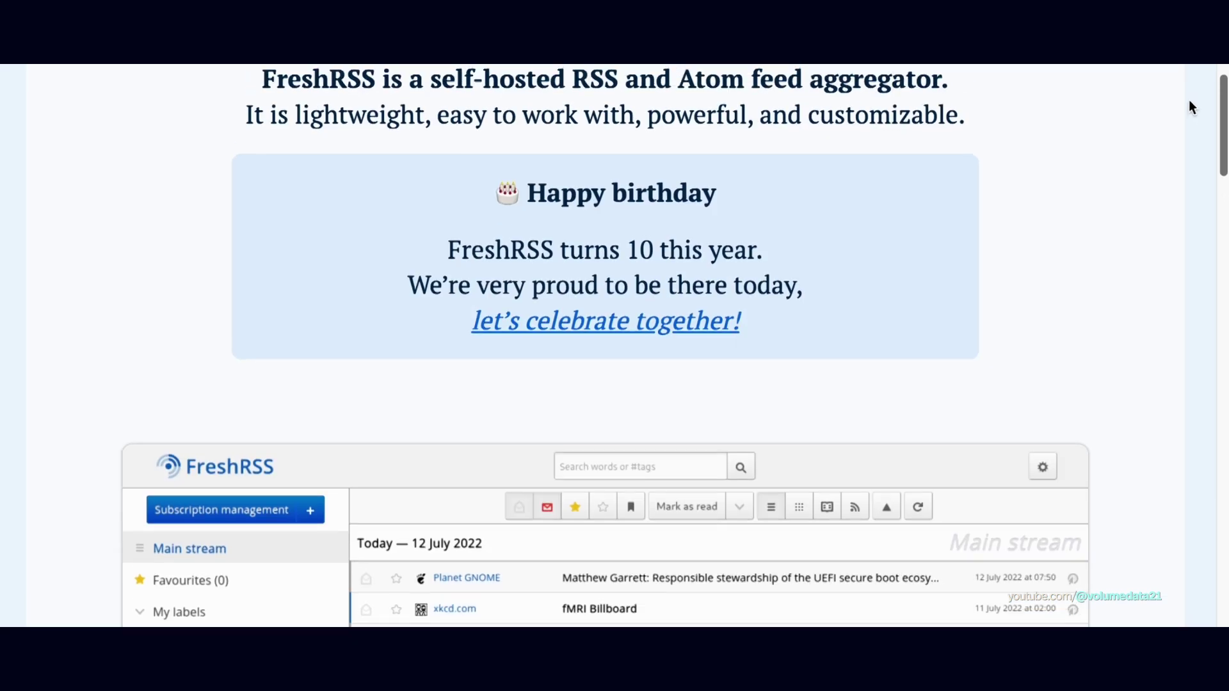
pyautogui.scroll(5, 1191, 107)
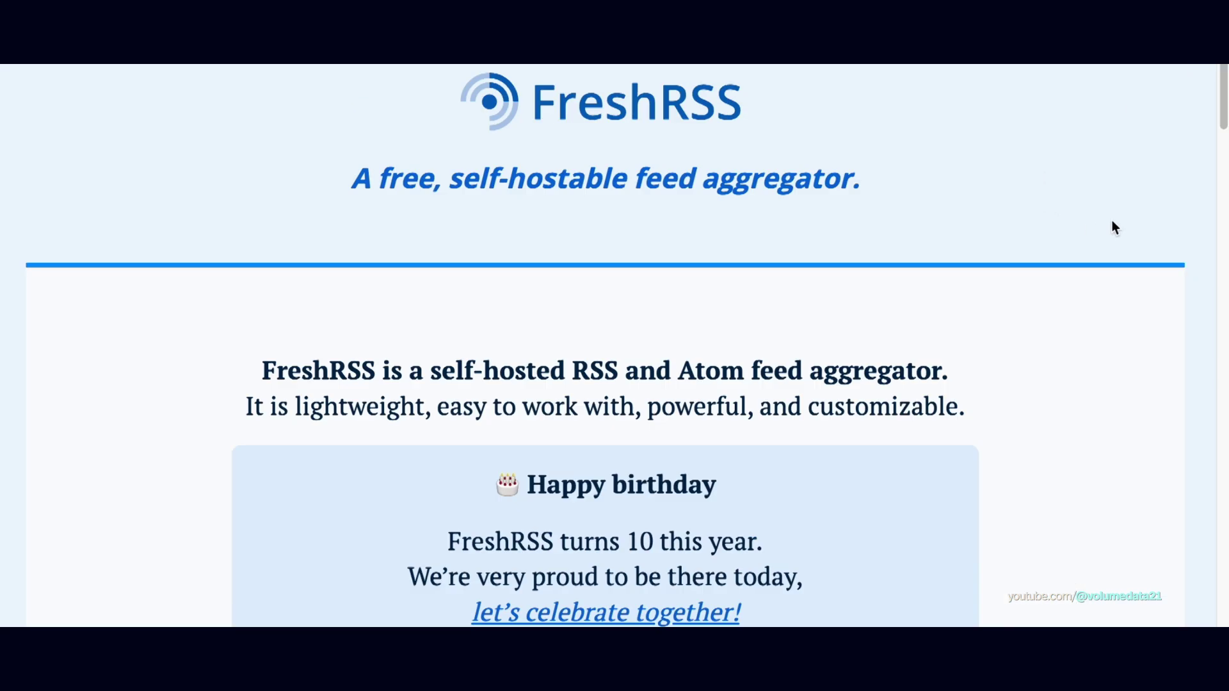
# - Load linuxserver.io in a new tab and show its list of images
pyautogui.hotkey('ctrl', 't')
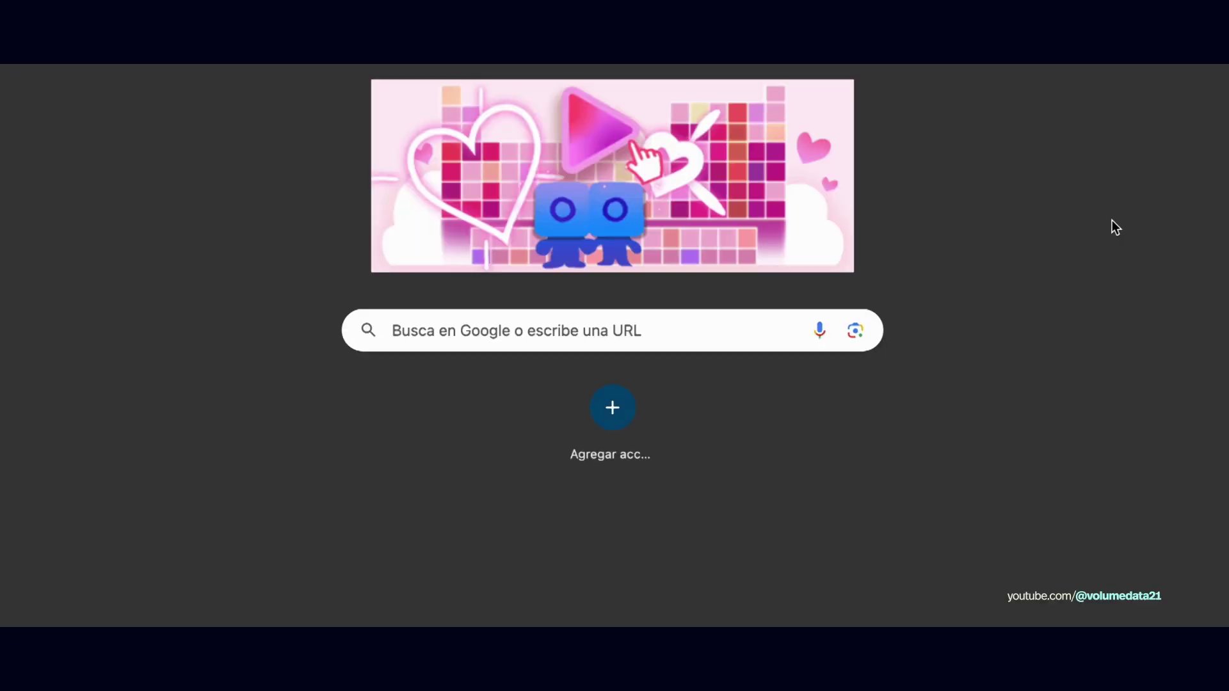
pyautogui.write('linuxserver.io')
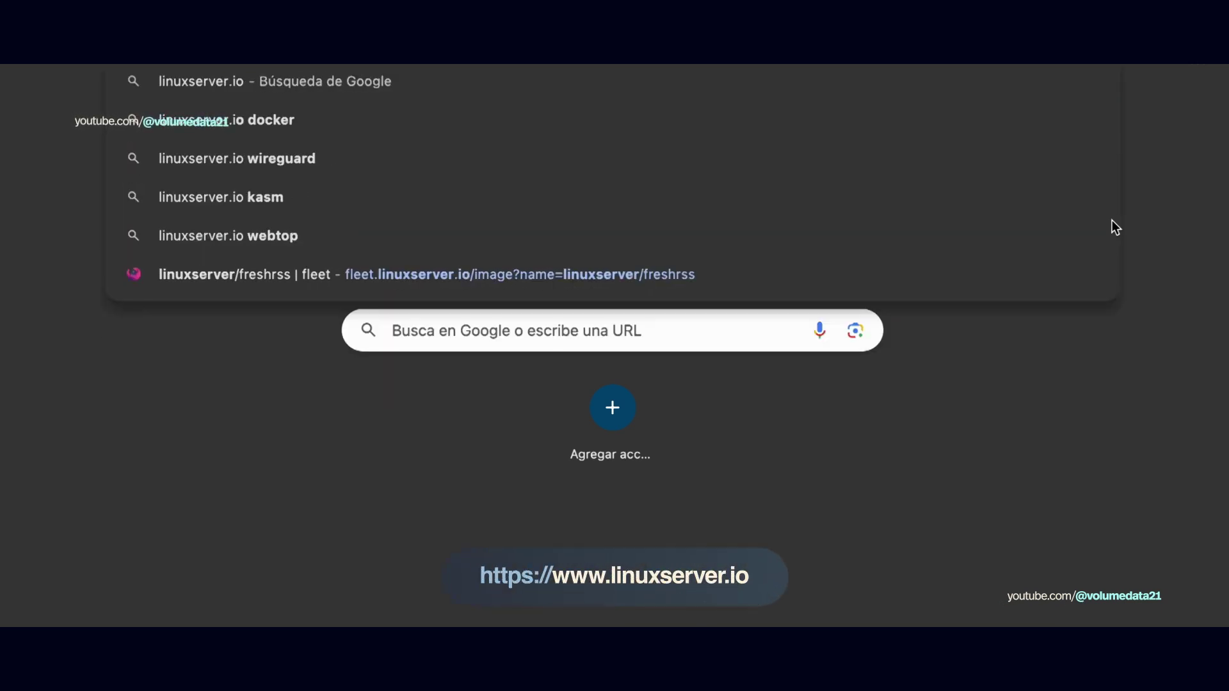
pyautogui.press('Return')
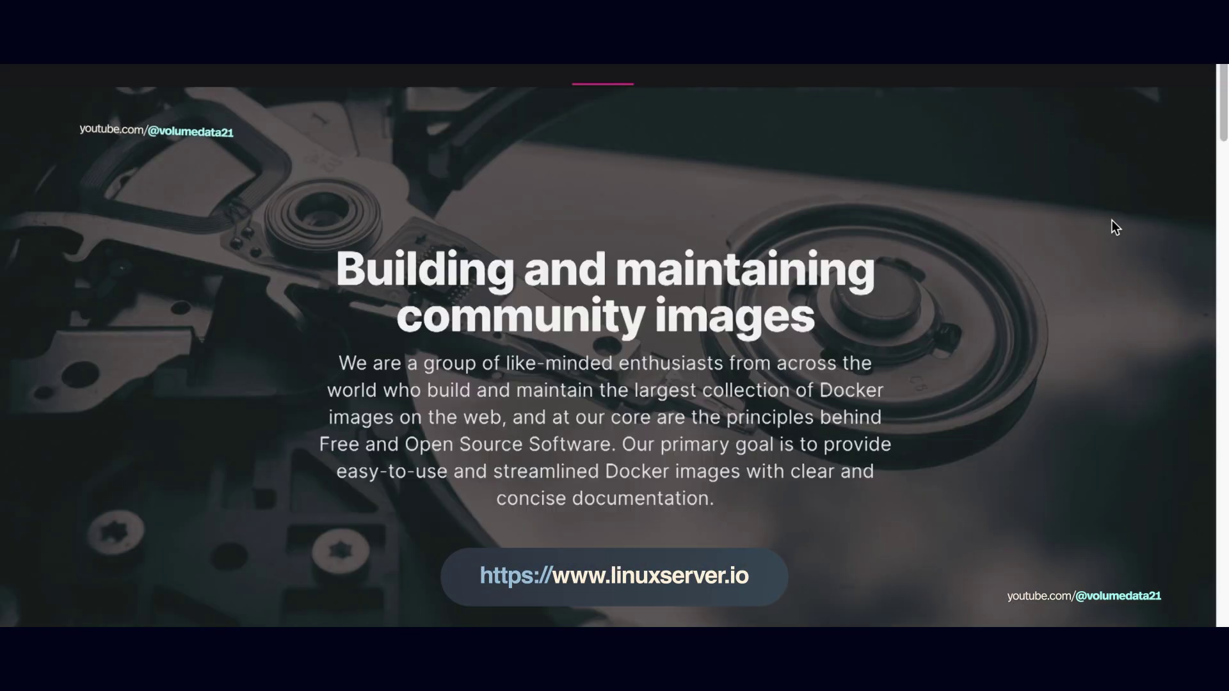
pyautogui.click(705, 66)
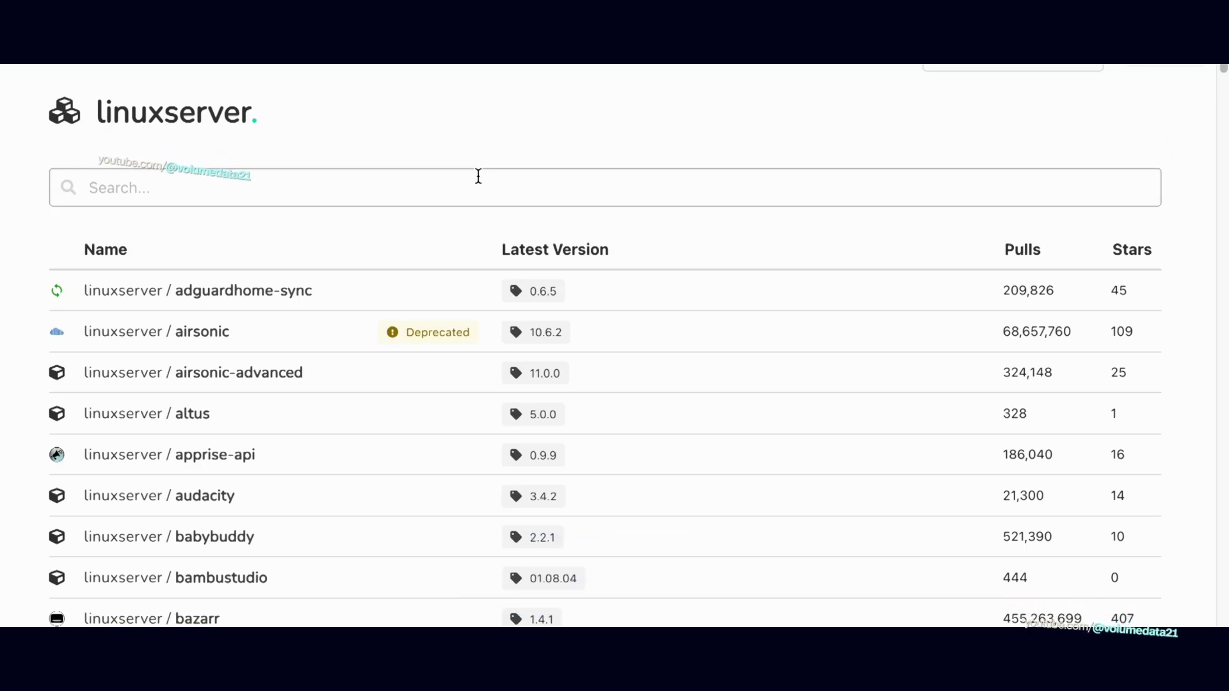
# - Filter the linuxserver image list for 'fresh' and open the freshrss image details
pyautogui.hotkey('alt', 'Left')
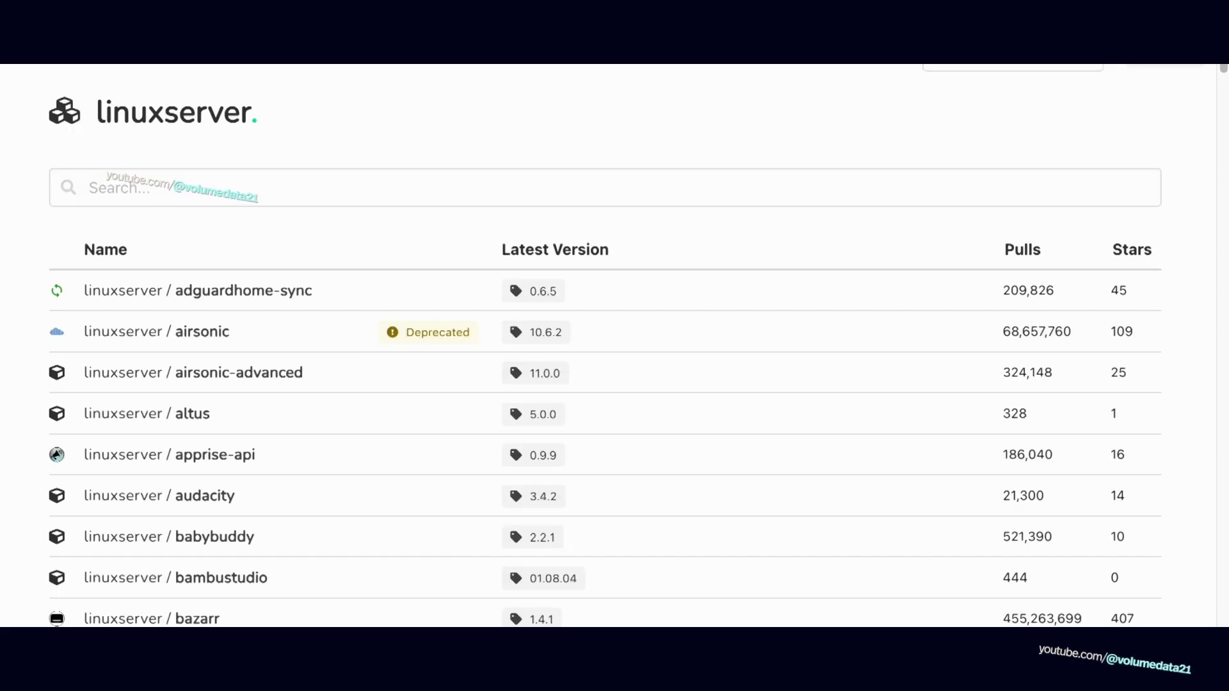
pyautogui.hotkey('alt', 'Right')
pyautogui.click(307, 176)
pyautogui.write('fresh')
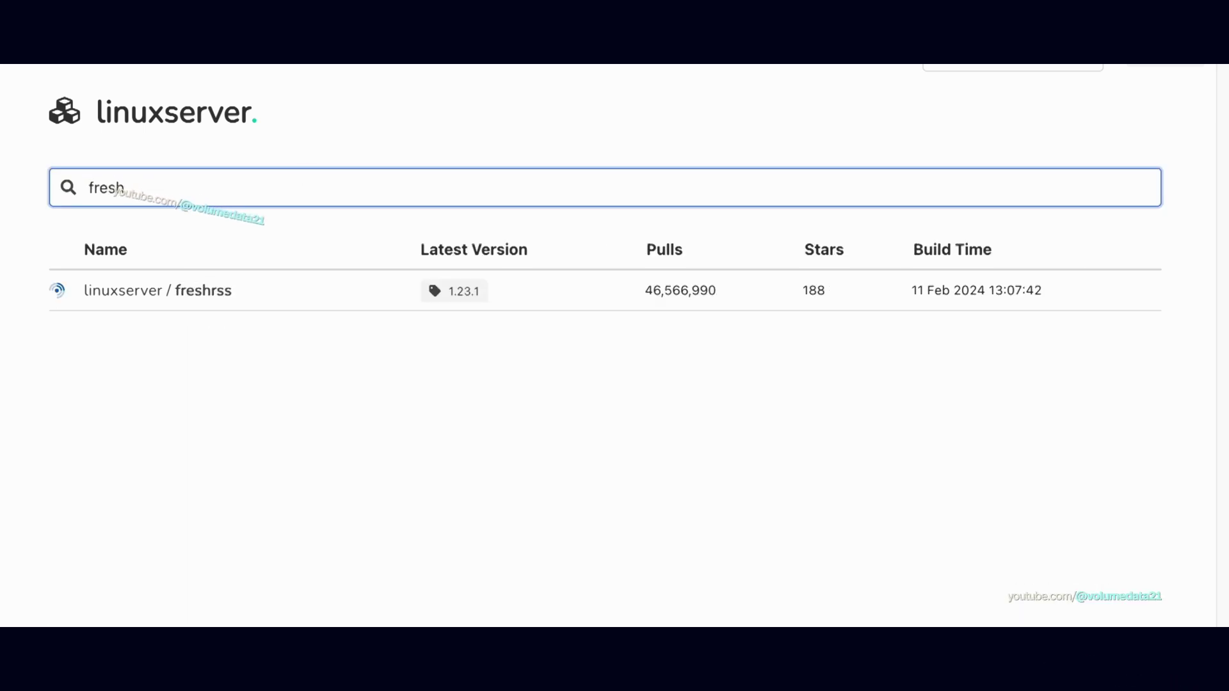
pyautogui.click(132, 306)
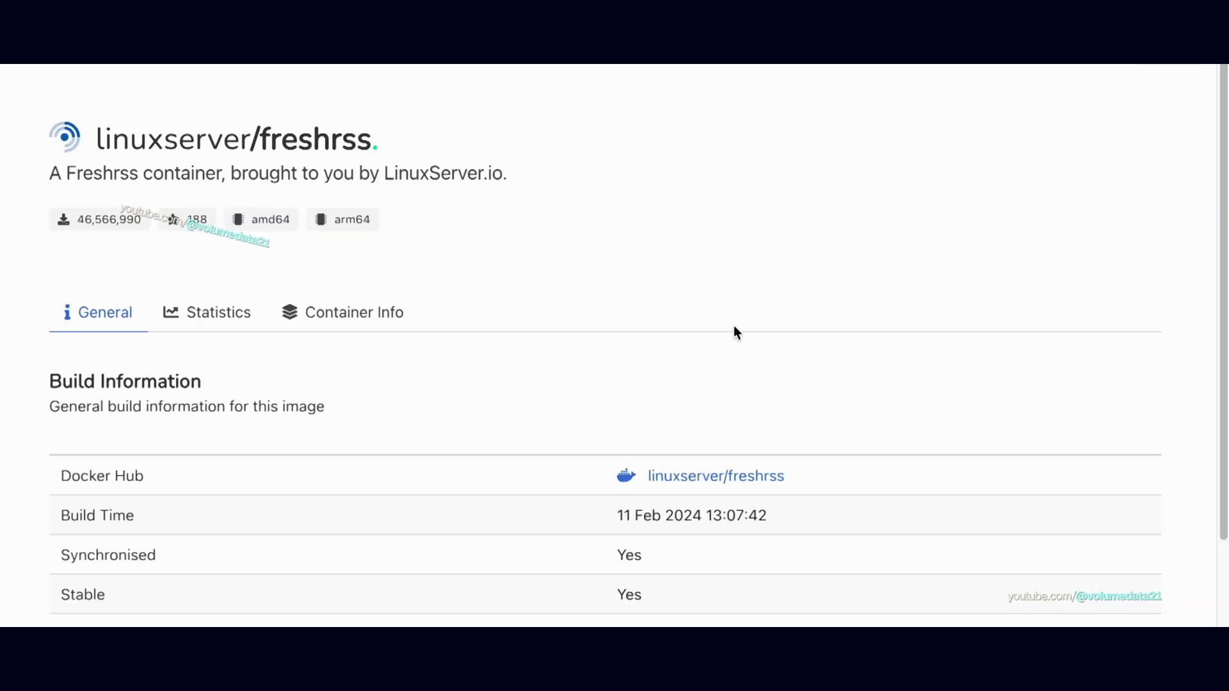
# - Go to the freshrss image on Docker Hub and select its docker-compose example
pyautogui.moveTo(65, 466); pyautogui.dragTo(768, 471)
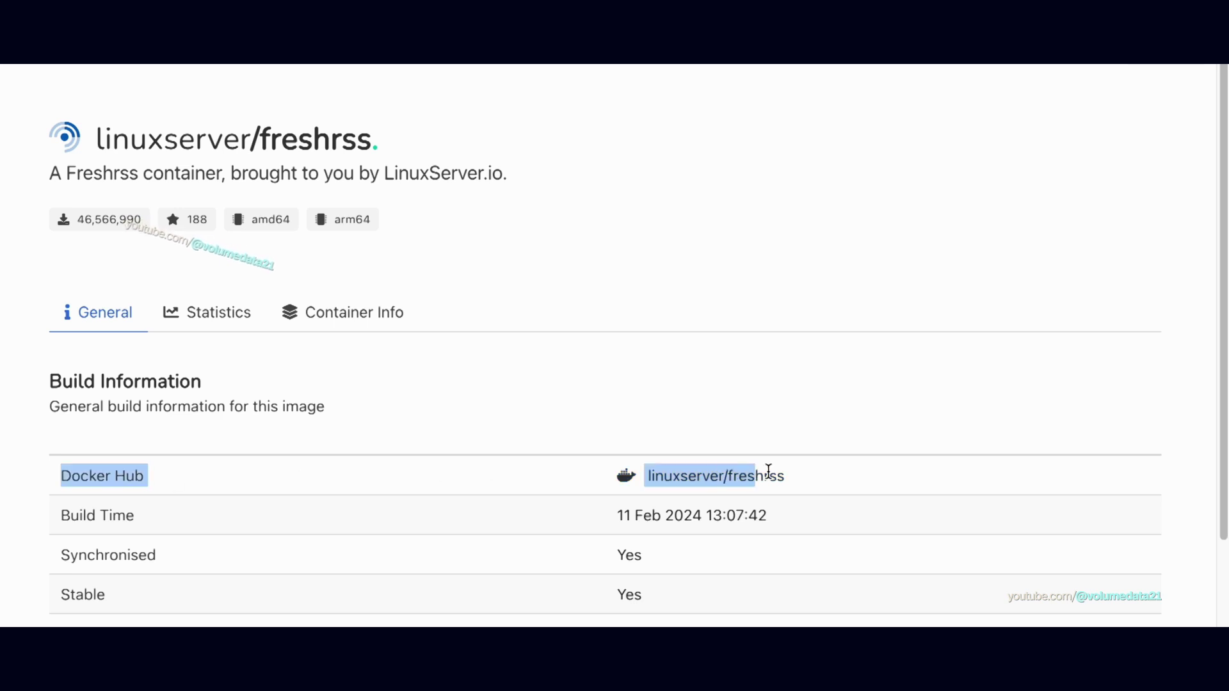
pyautogui.click(883, 474)
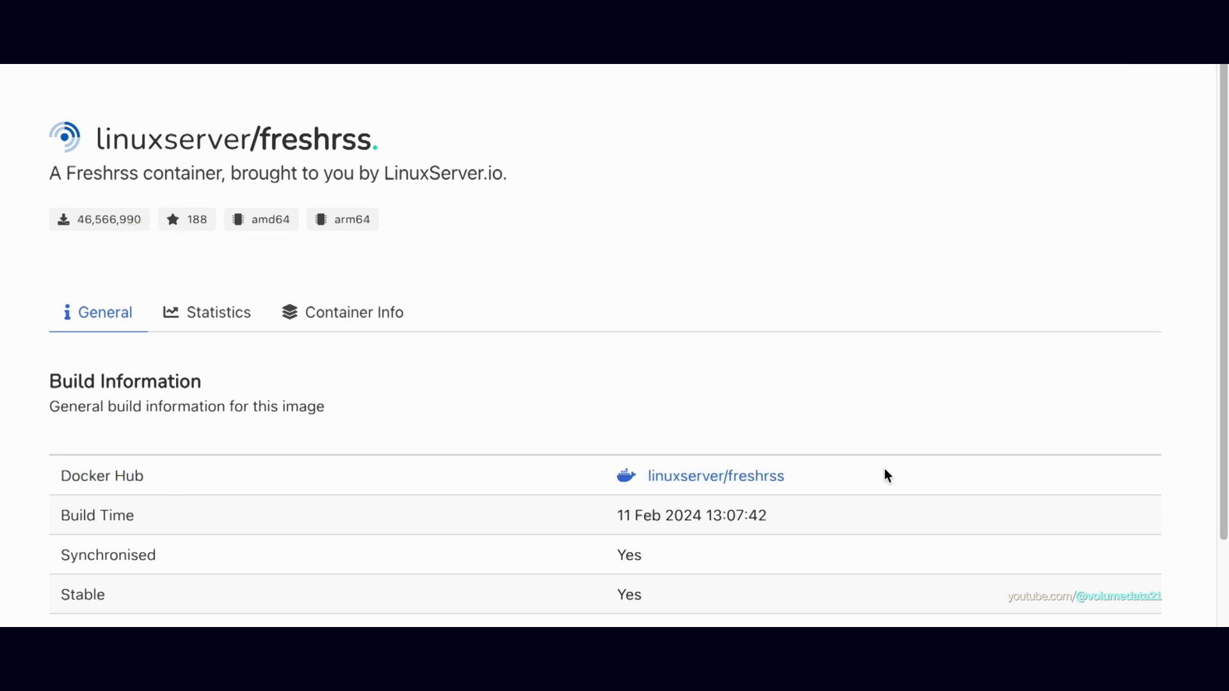
pyautogui.click(768, 480)
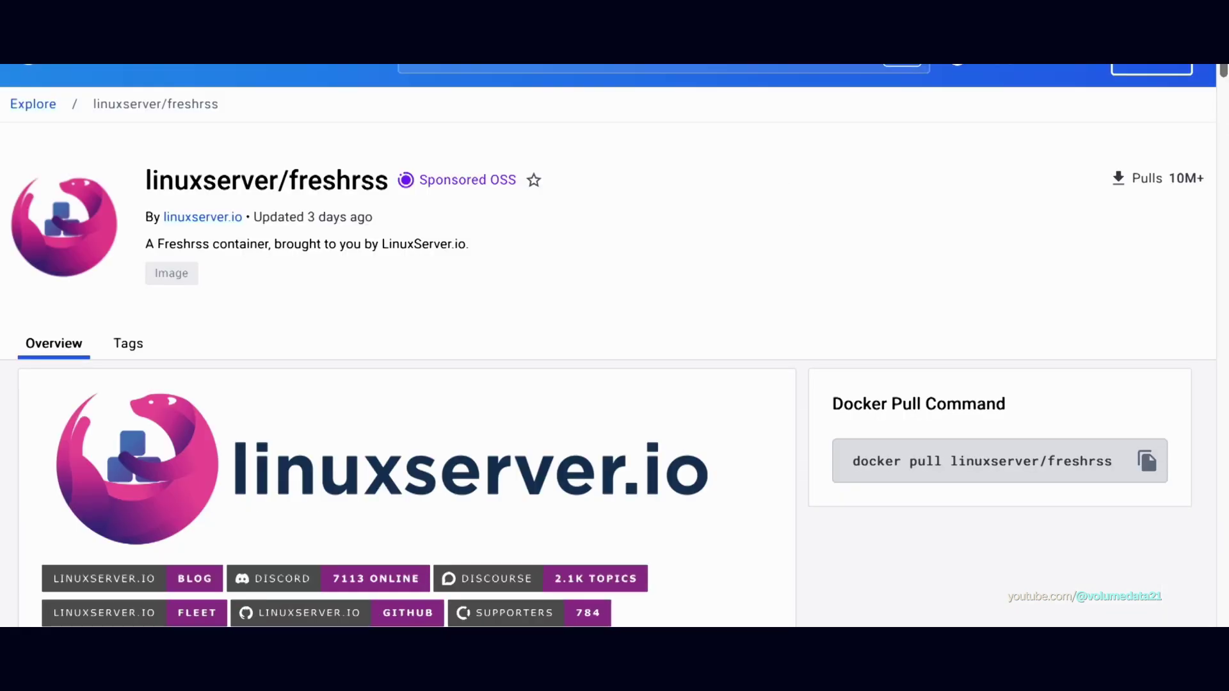
pyautogui.moveTo(1221, 70); pyautogui.dragTo(1194, 201)
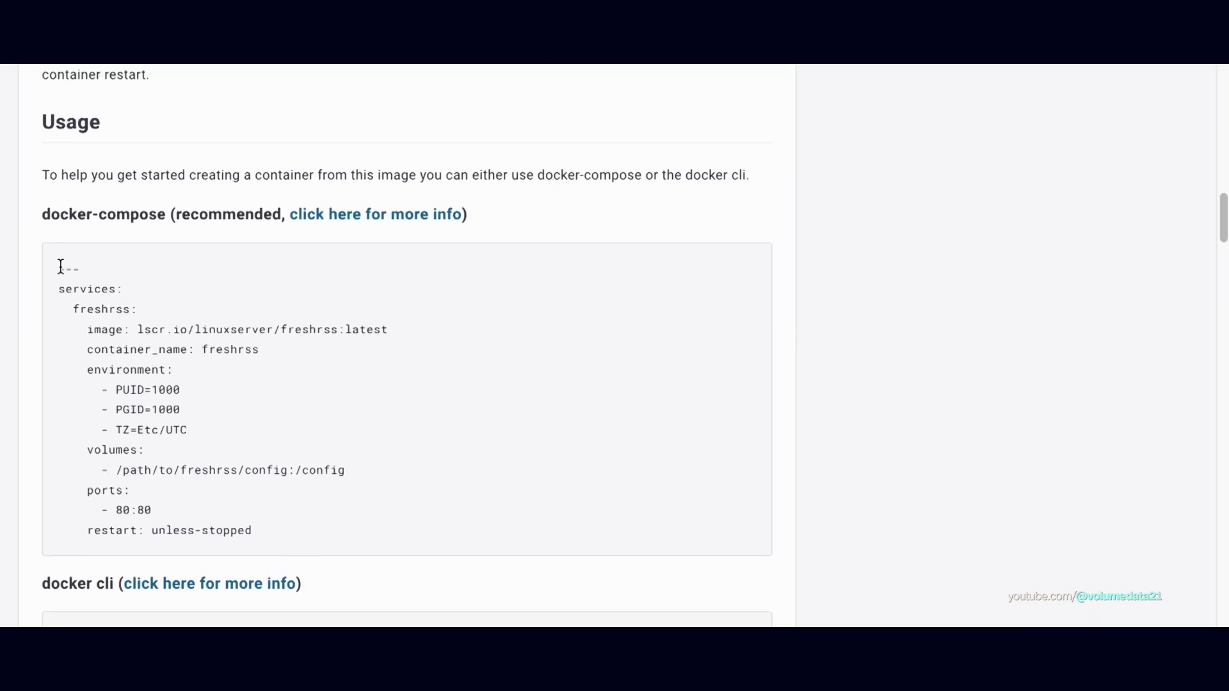
pyautogui.moveTo(61, 267); pyautogui.dragTo(324, 534)
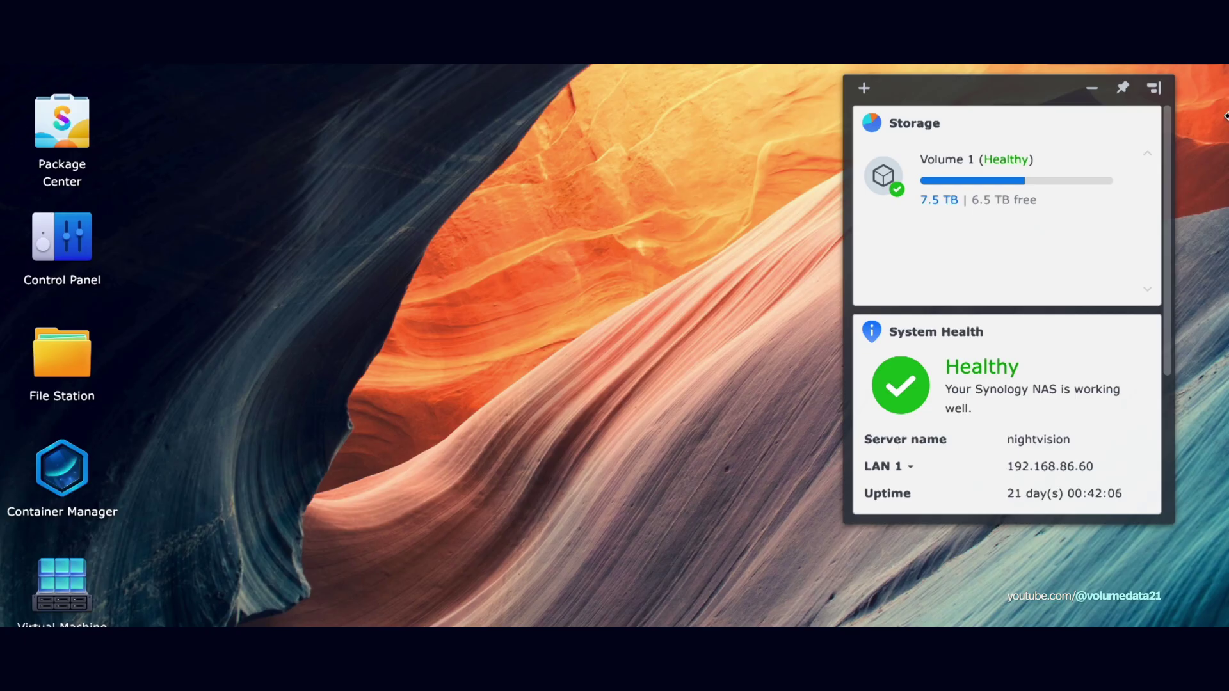
# - Confirm in Package Center that Container Manager 20.10.23-1437 is installed, then close Package Center
pyautogui.click(304, 186)
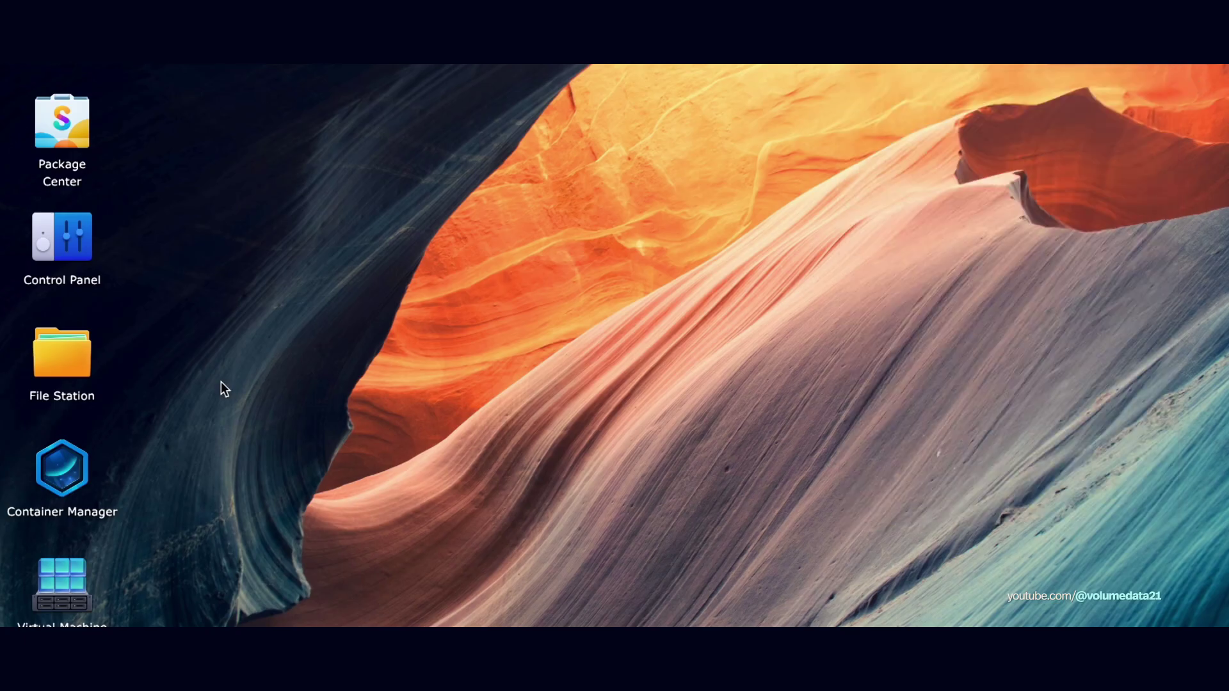
pyautogui.click(92, 131)
pyautogui.click(519, 121)
pyautogui.write('can')
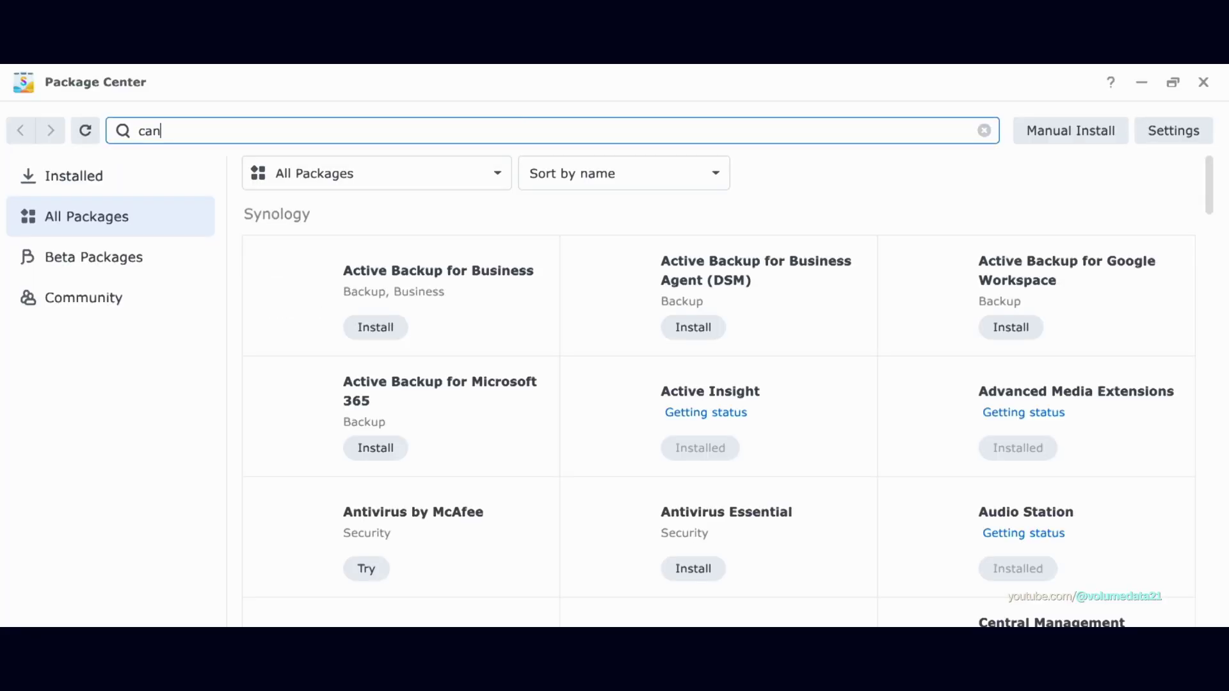
pyautogui.write('otaerma manger')
pyautogui.doubleClick(485, 128)
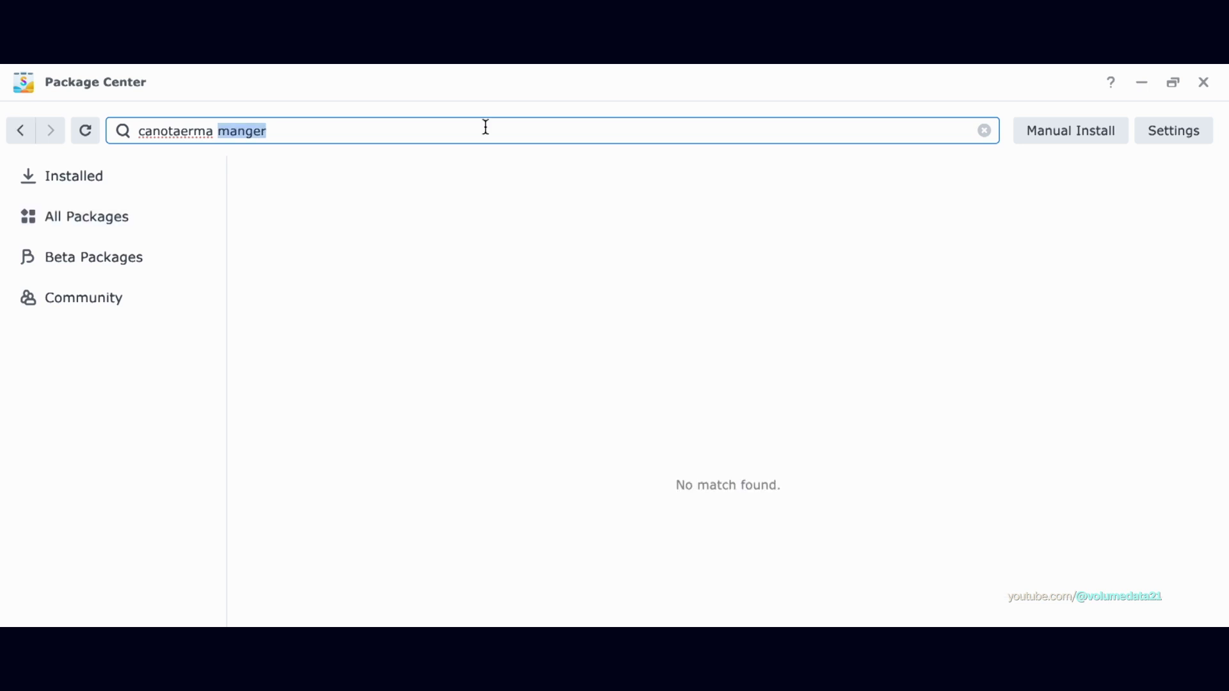
pyautogui.write('manager')
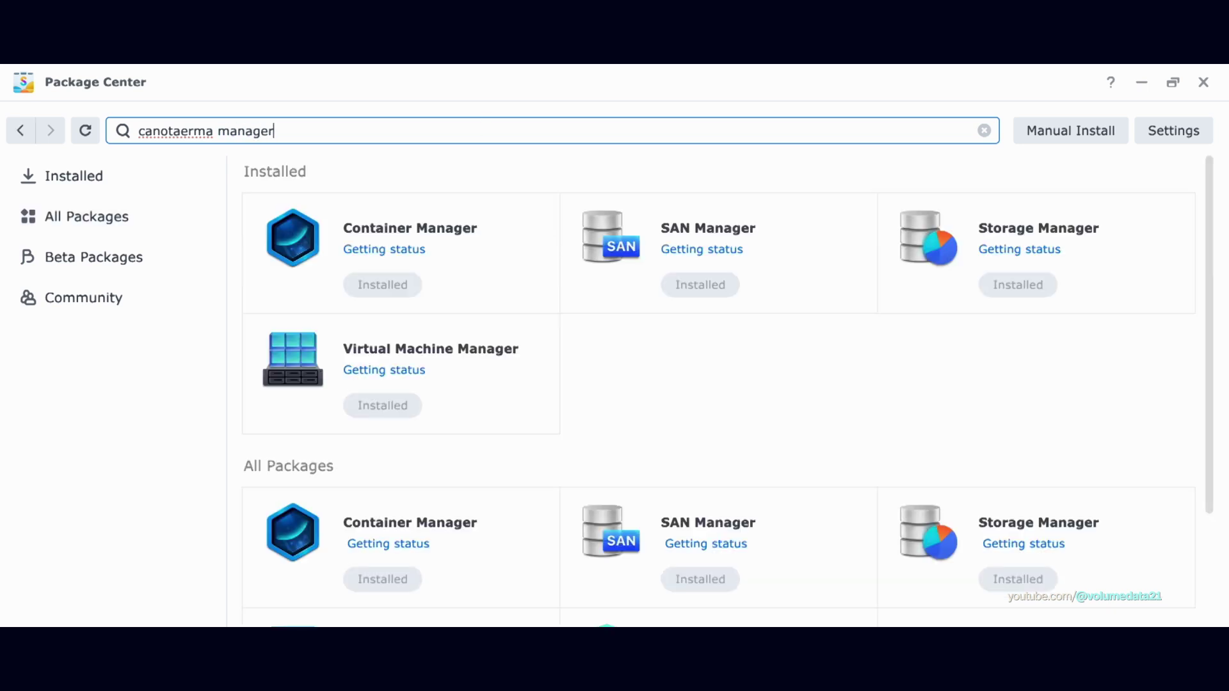
pyautogui.click(483, 238)
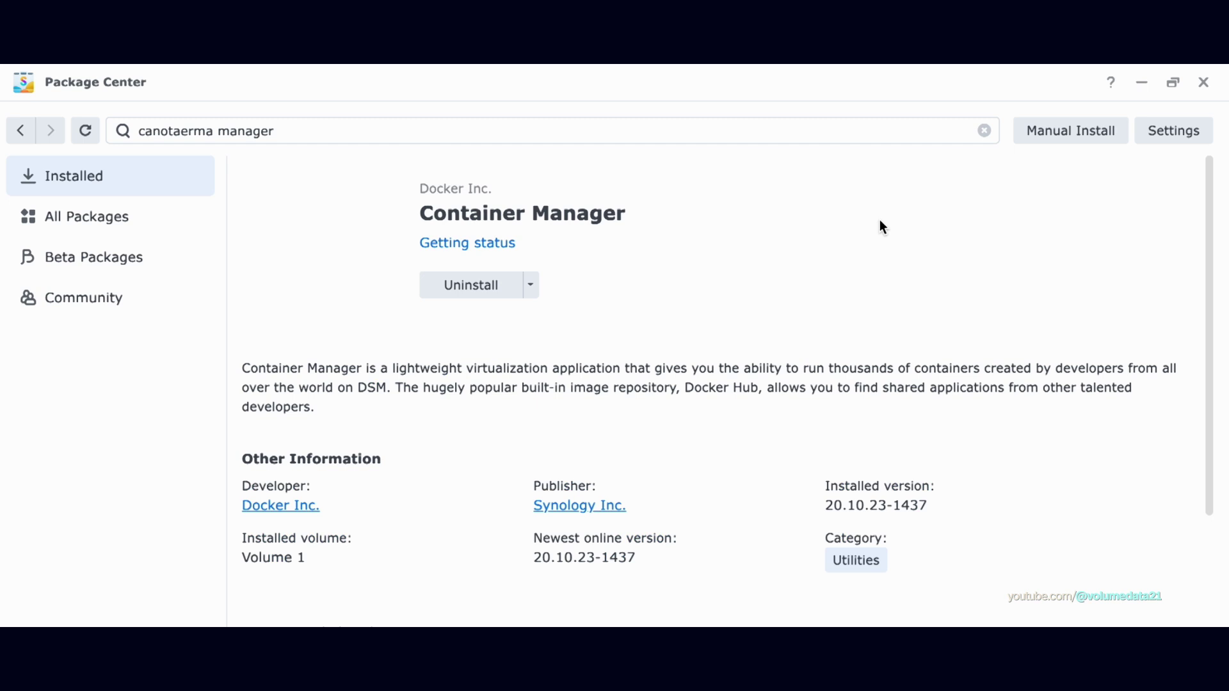
pyautogui.click(1203, 83)
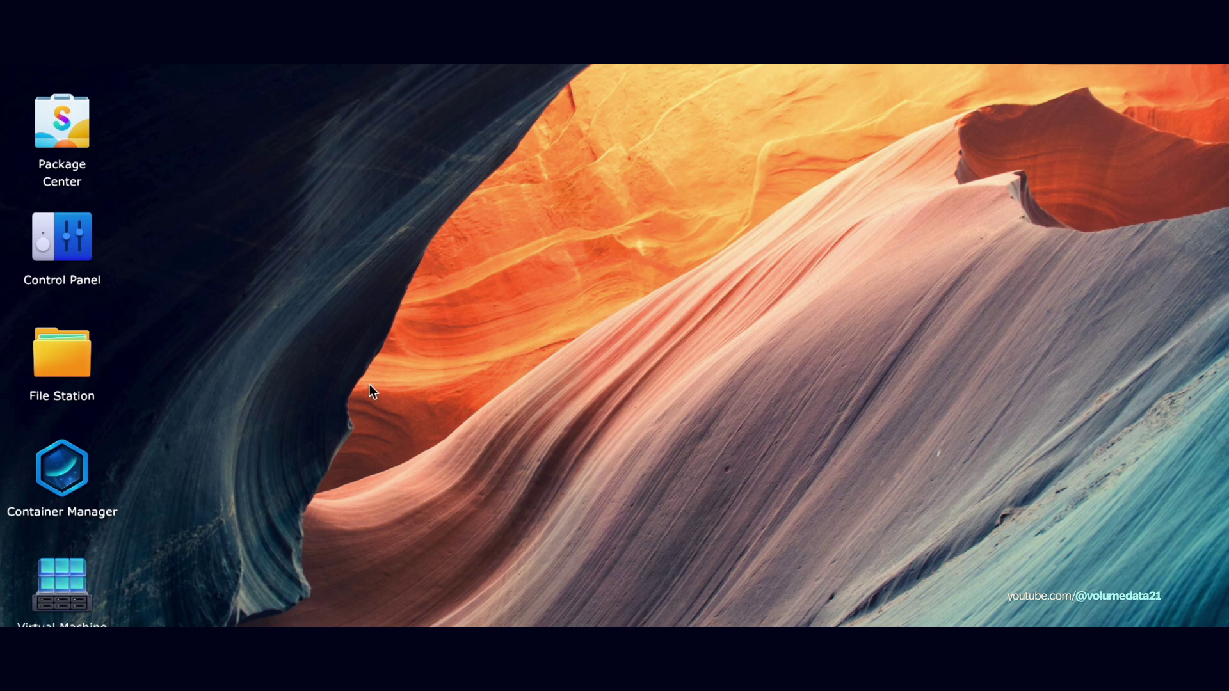
# - Launch Container Manager and switch to its Project list
pyautogui.doubleClick(90, 480)
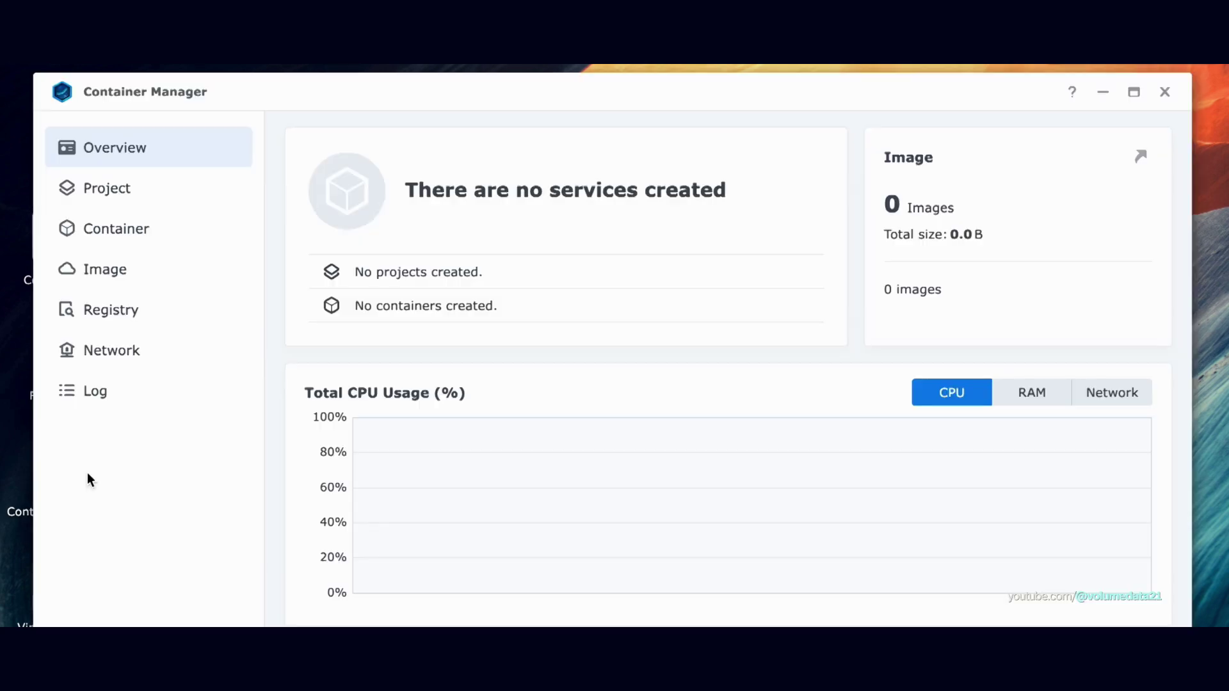
pyautogui.moveTo(420, 86); pyautogui.dragTo(512, 84)
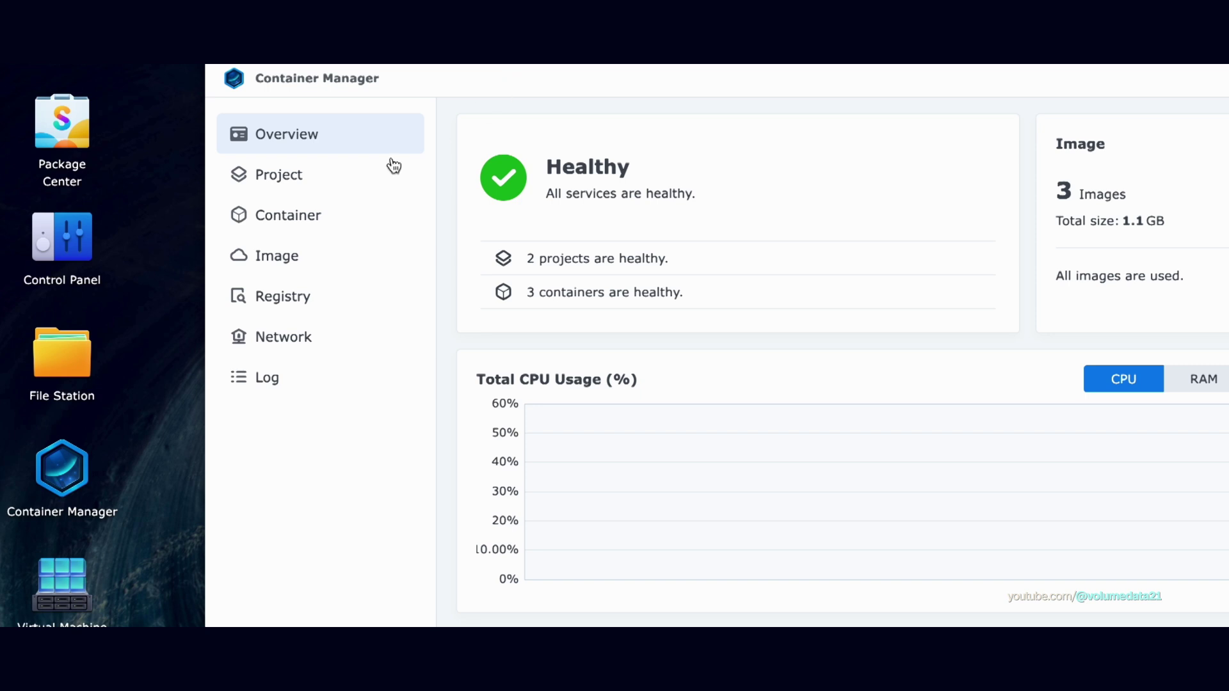
pyautogui.click(336, 181)
# - Create a new project named freshrss and bring up File Station
pyautogui.click(488, 128)
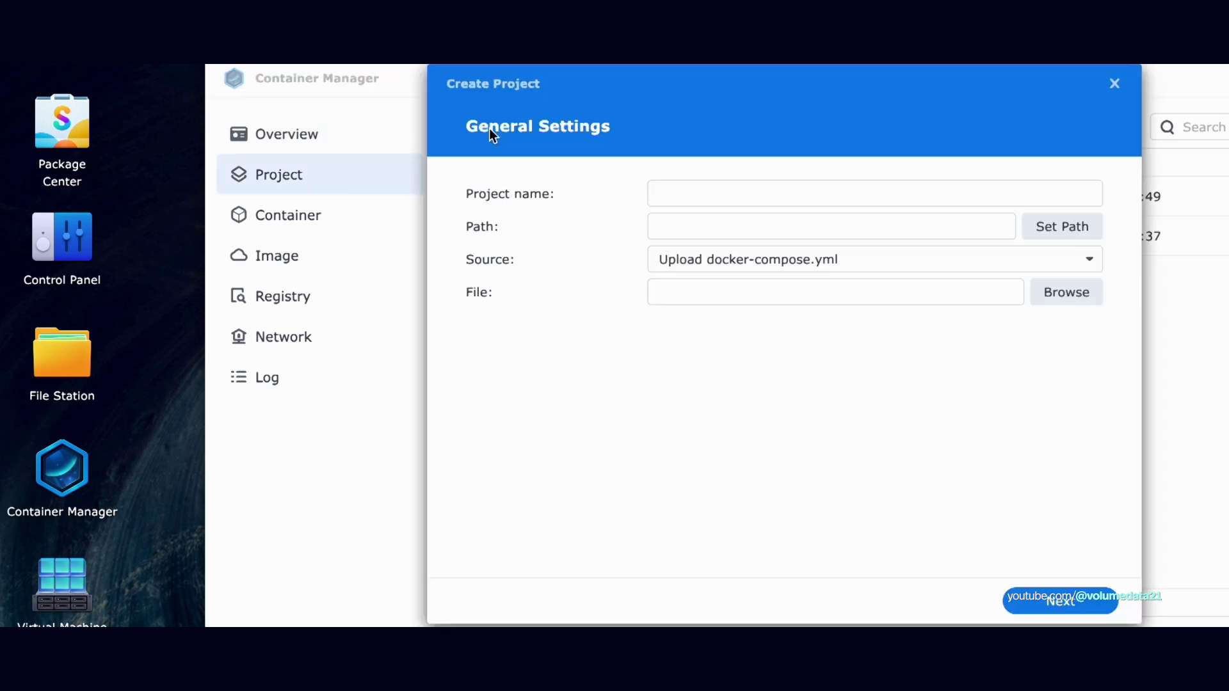
pyautogui.click(697, 193)
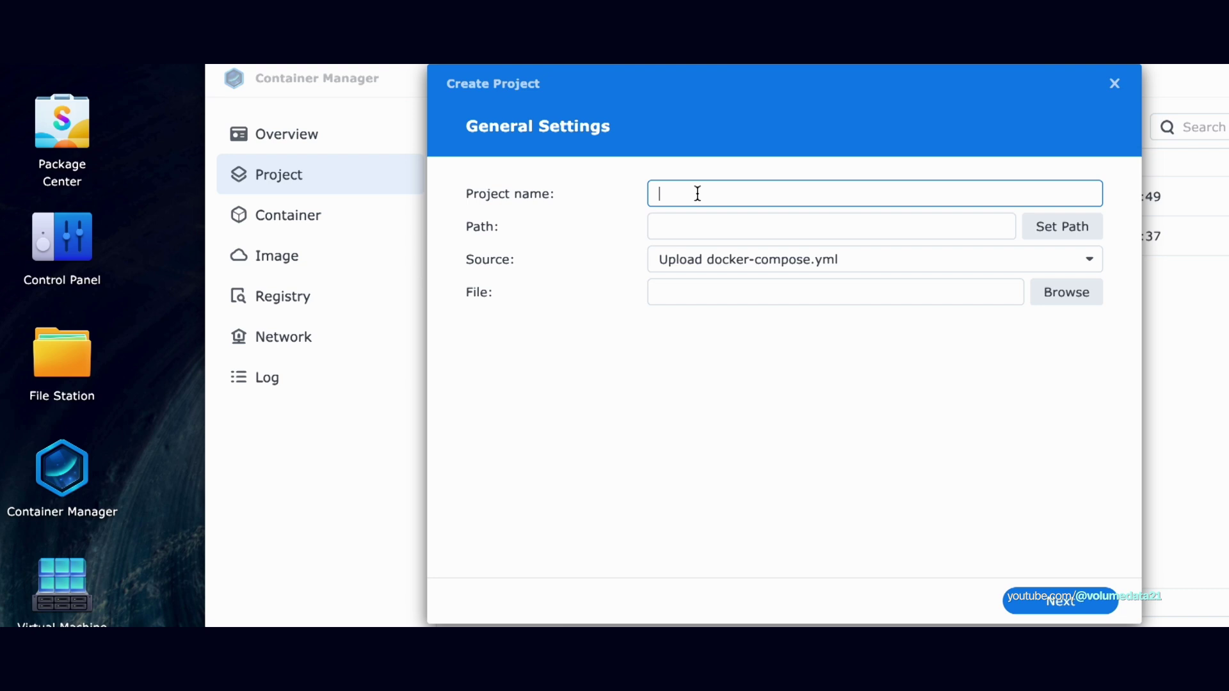
pyautogui.write('freshrss')
pyautogui.click(705, 217)
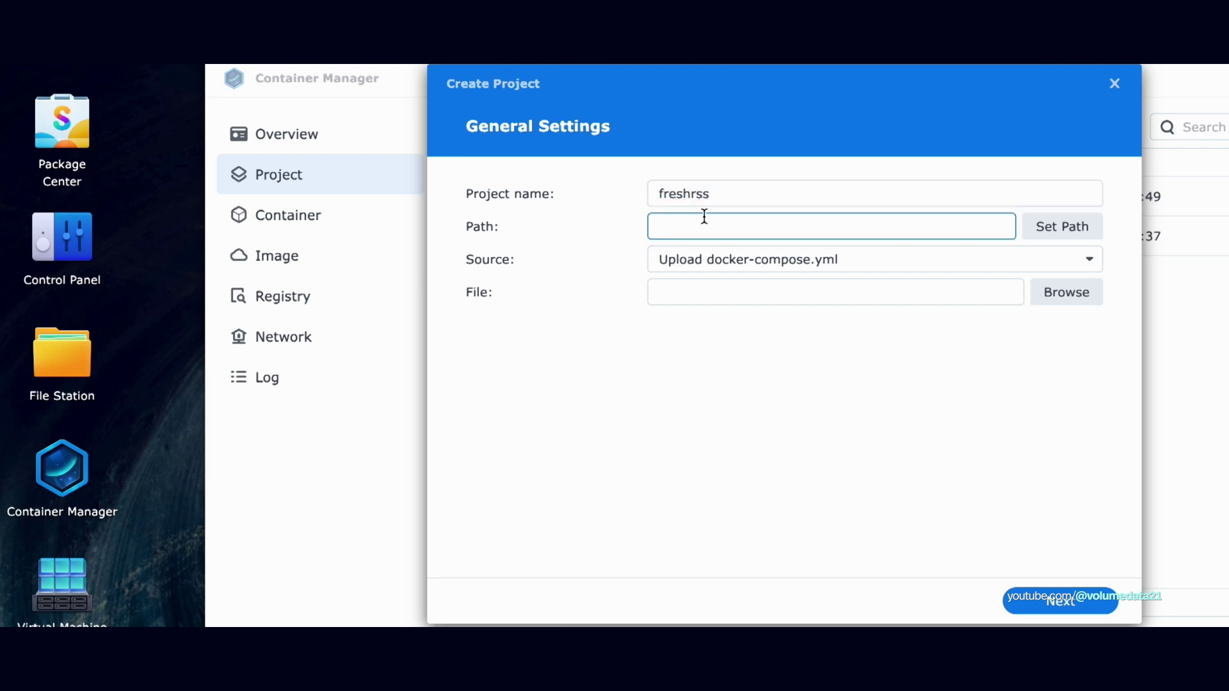
pyautogui.click(90, 350)
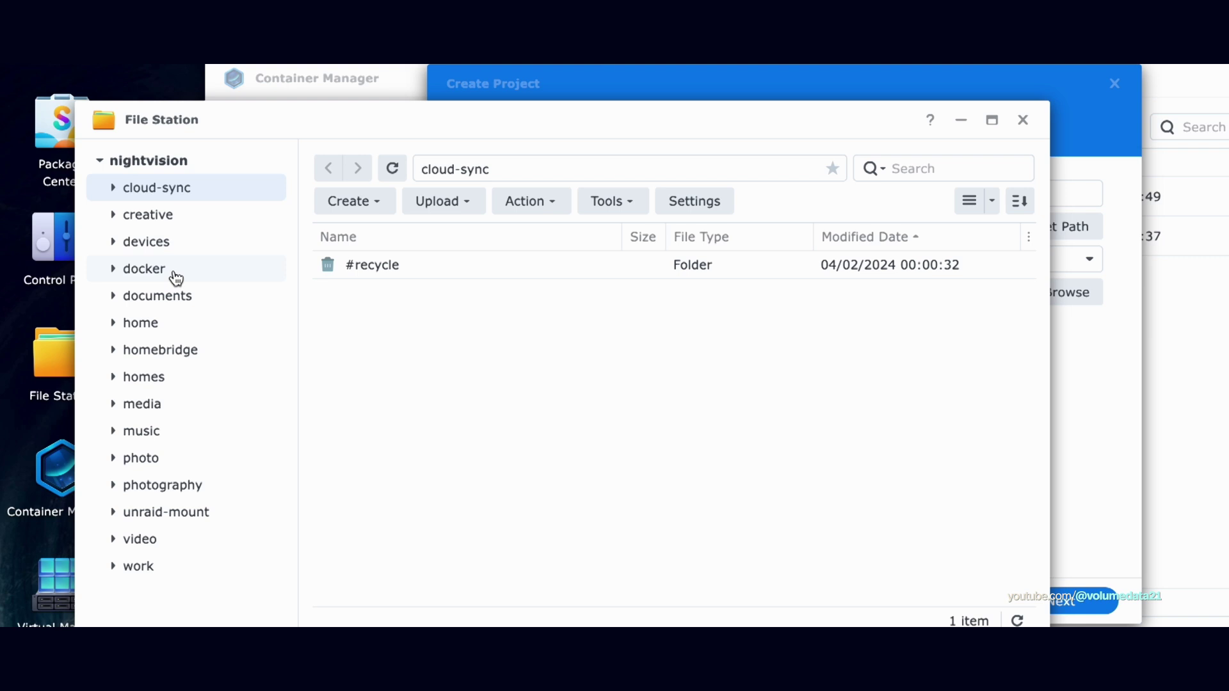
# - Add a new folder called freshrss in the docker shared folder
pyautogui.click(174, 278)
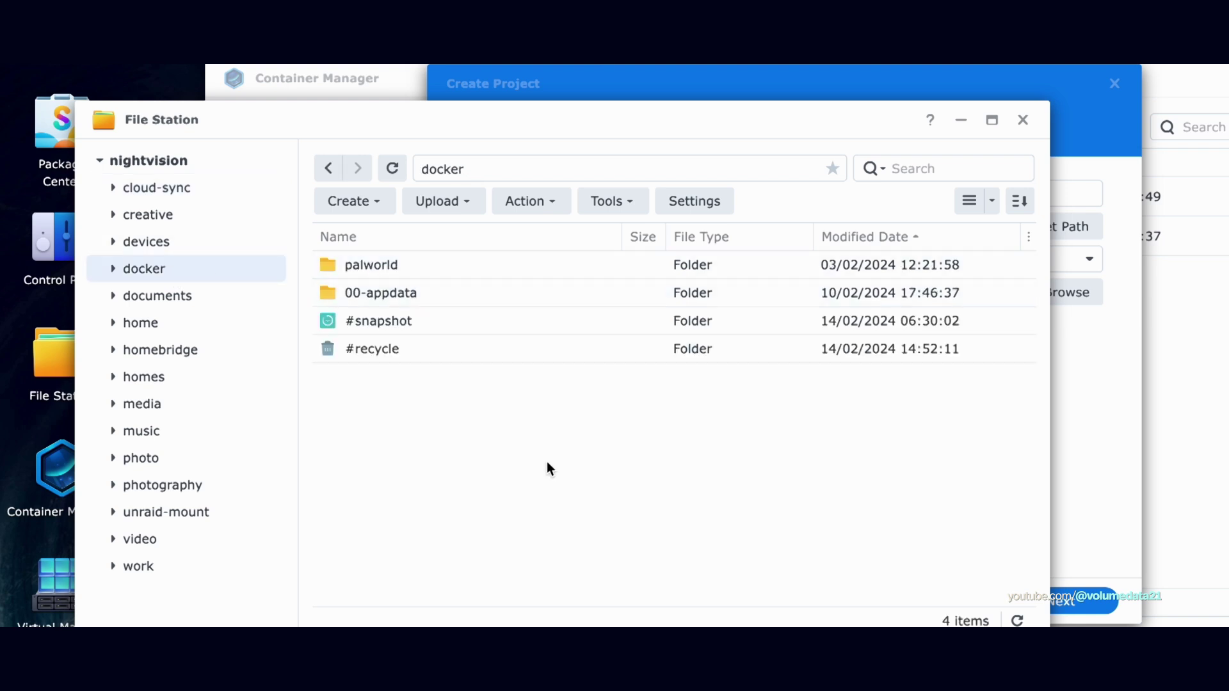
pyautogui.rightClick(571, 398)
pyautogui.click(607, 349)
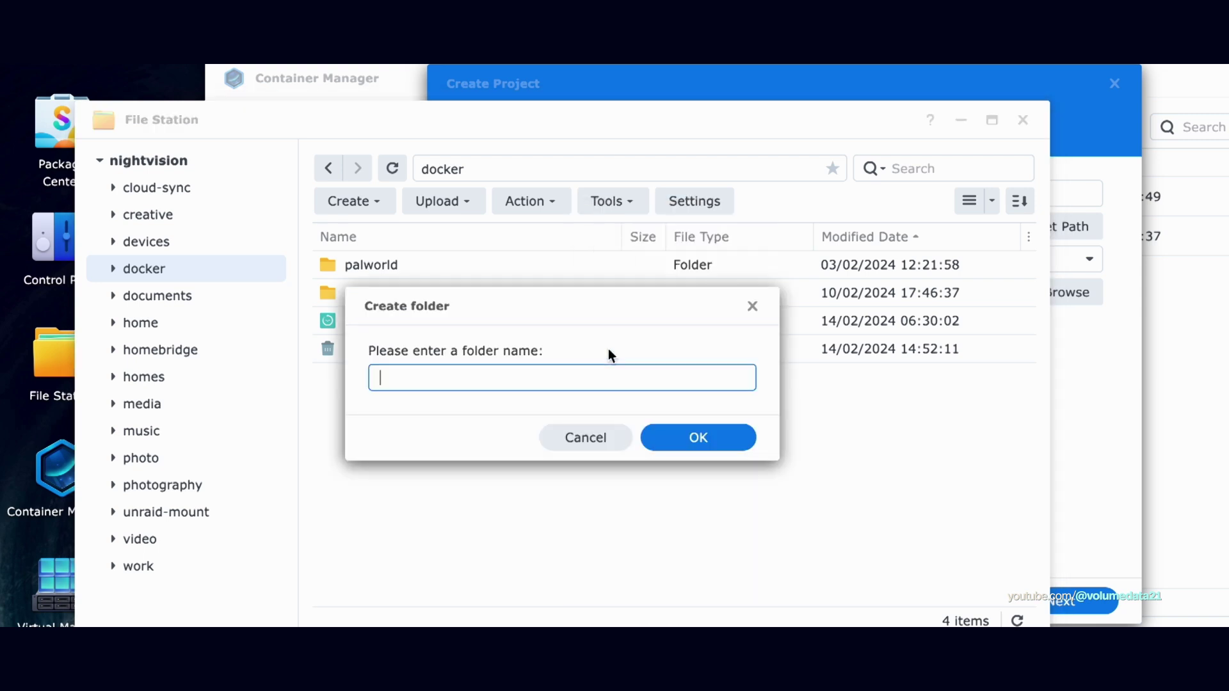
pyautogui.write('freshrss')
pyautogui.press('Return')
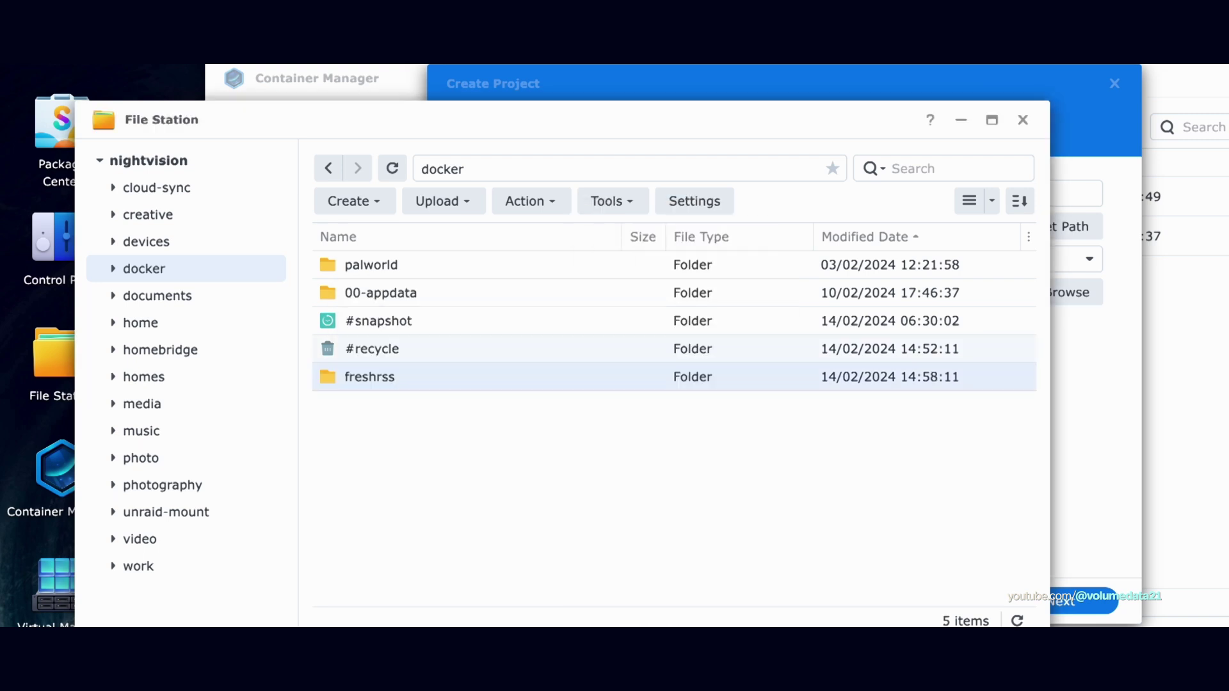
# - Set the freshrss project path to /docker/freshrss
pyautogui.doubleClick(608, 375)
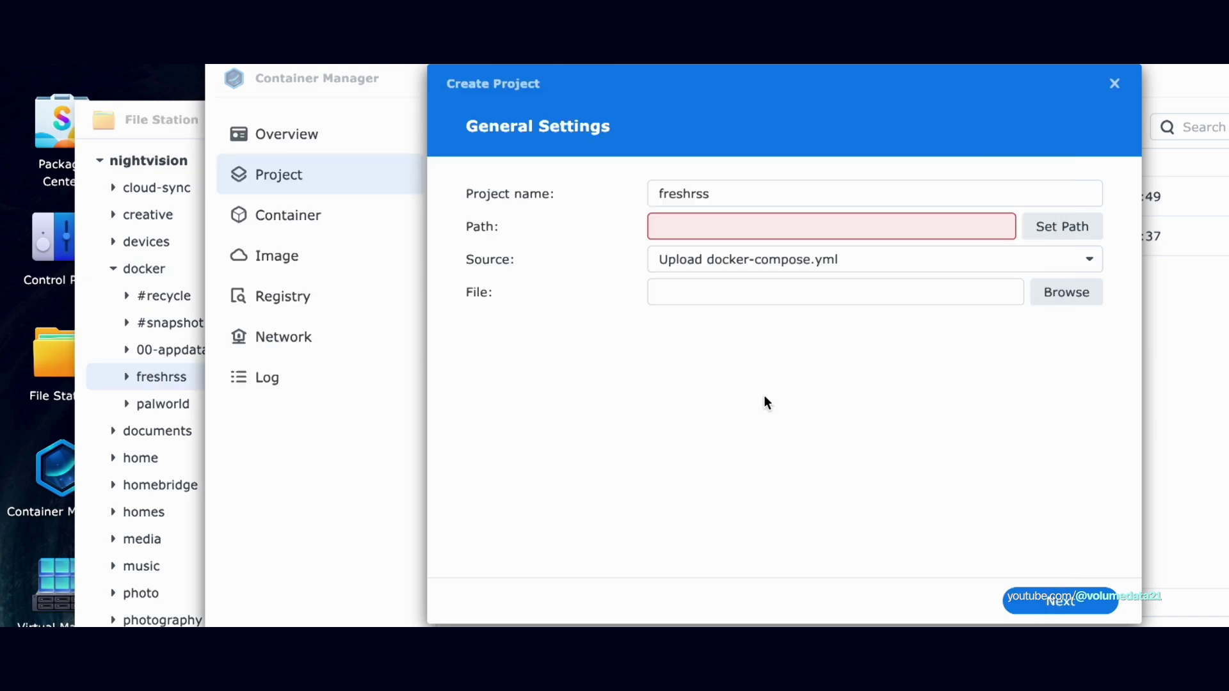
pyautogui.click(1062, 227)
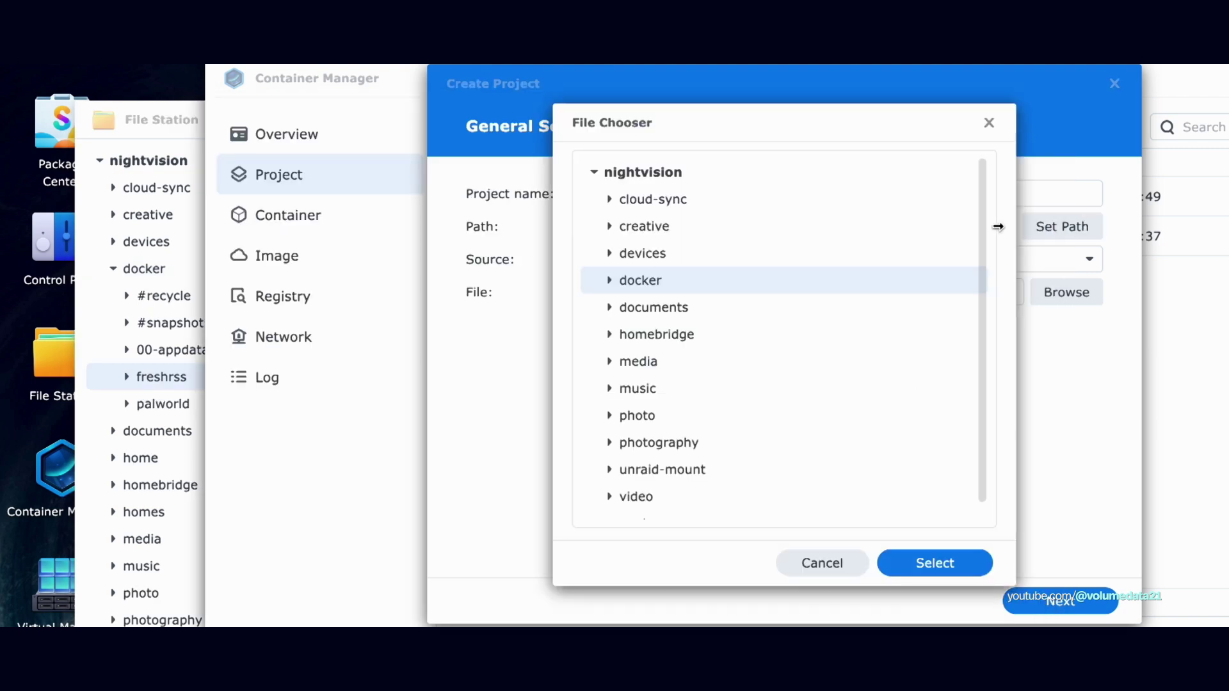
pyautogui.click(609, 279)
pyautogui.click(680, 359)
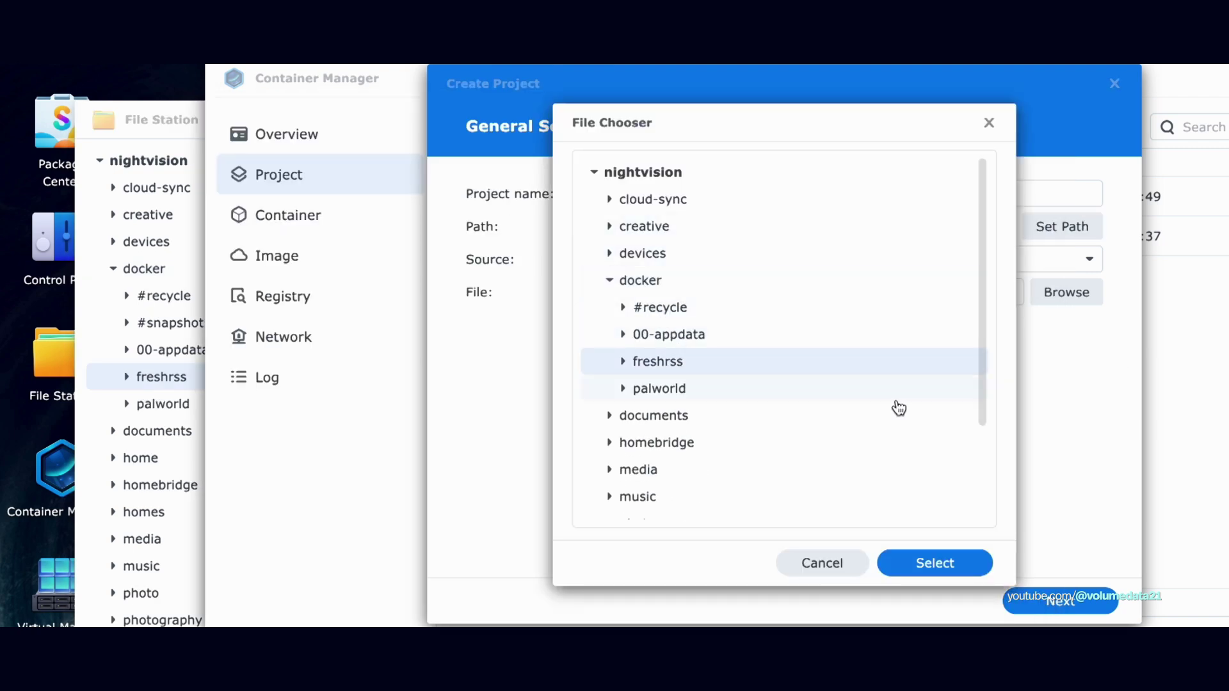
pyautogui.click(974, 562)
# - Create a new docker-compose.yml and paste the LinuxServer FreshRSS compose into it
pyautogui.click(776, 255)
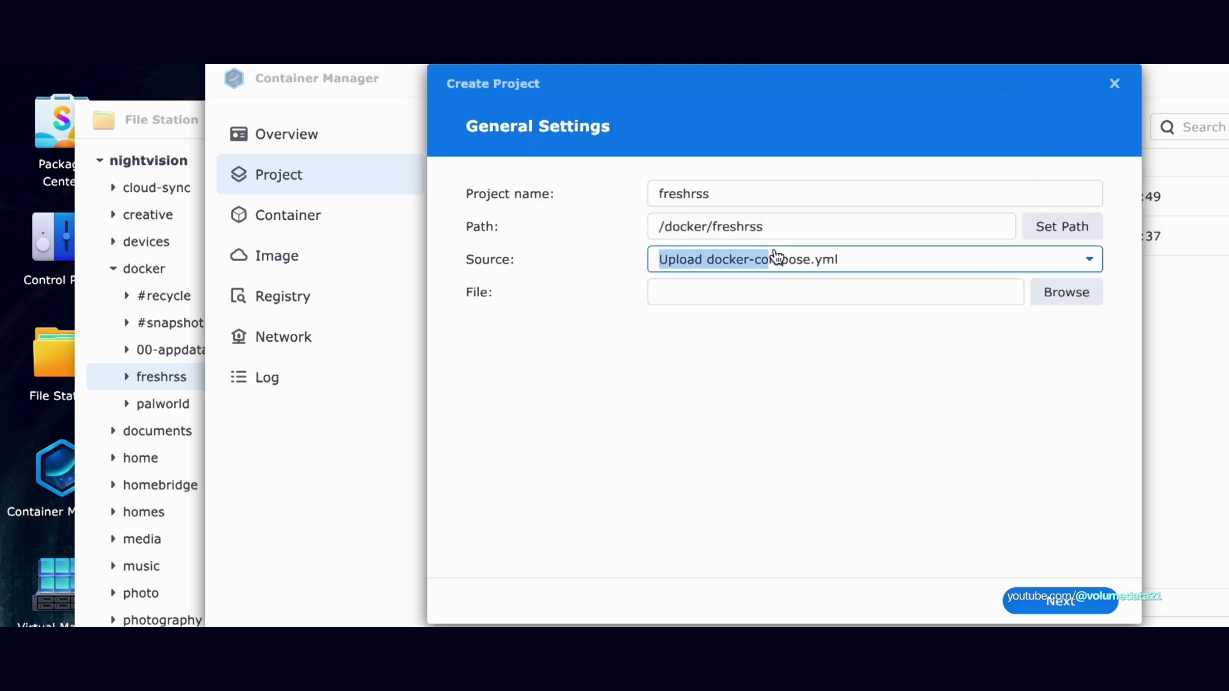
pyautogui.click(762, 318)
pyautogui.click(687, 328)
pyautogui.write('--- services:   freshrss:     image: lscr.io/linuxserver/freshrss:latest     container_name: freshrss     environment:       - PUID=1000       - PGID=1000       - TZ=Etc/UTC     volumes:       - /path/to/freshrss/config:/config     ports:       - 80:80     restart: unless-stopped')
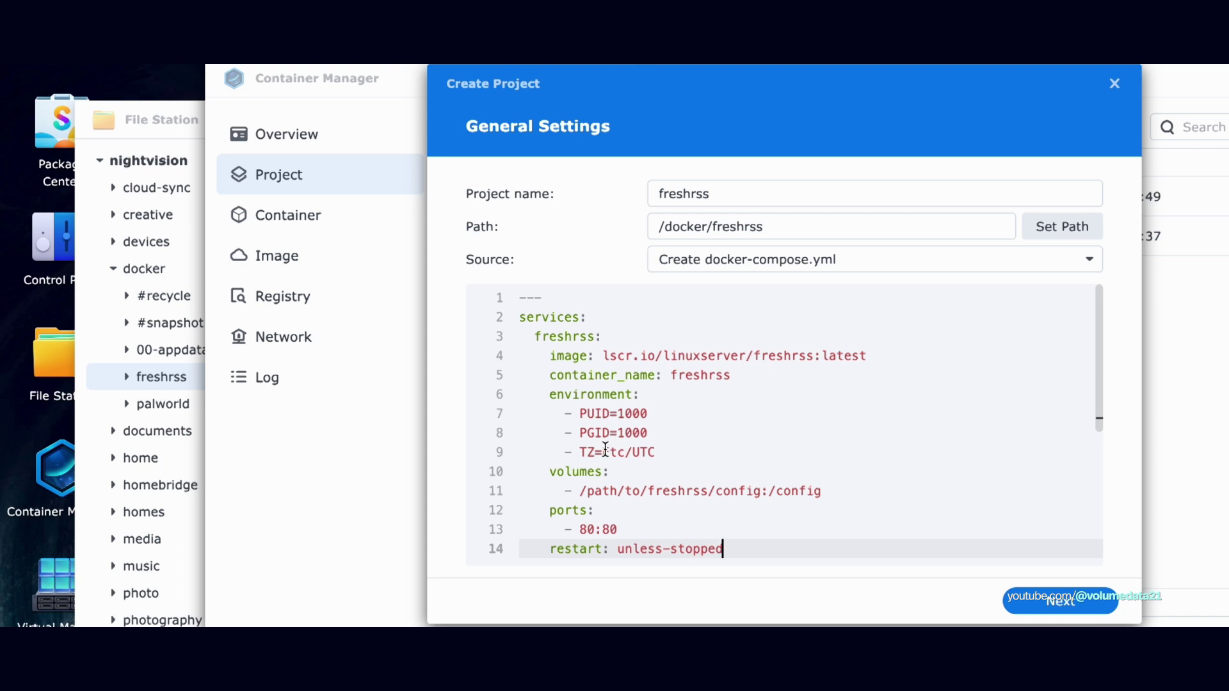
# - Change TZ from Etc/UTC to America/New_York, then select the /path/to/freshrss/config volume host path
pyautogui.moveTo(602, 453); pyautogui.dragTo(674, 455)
pyautogui.write('Ameri')
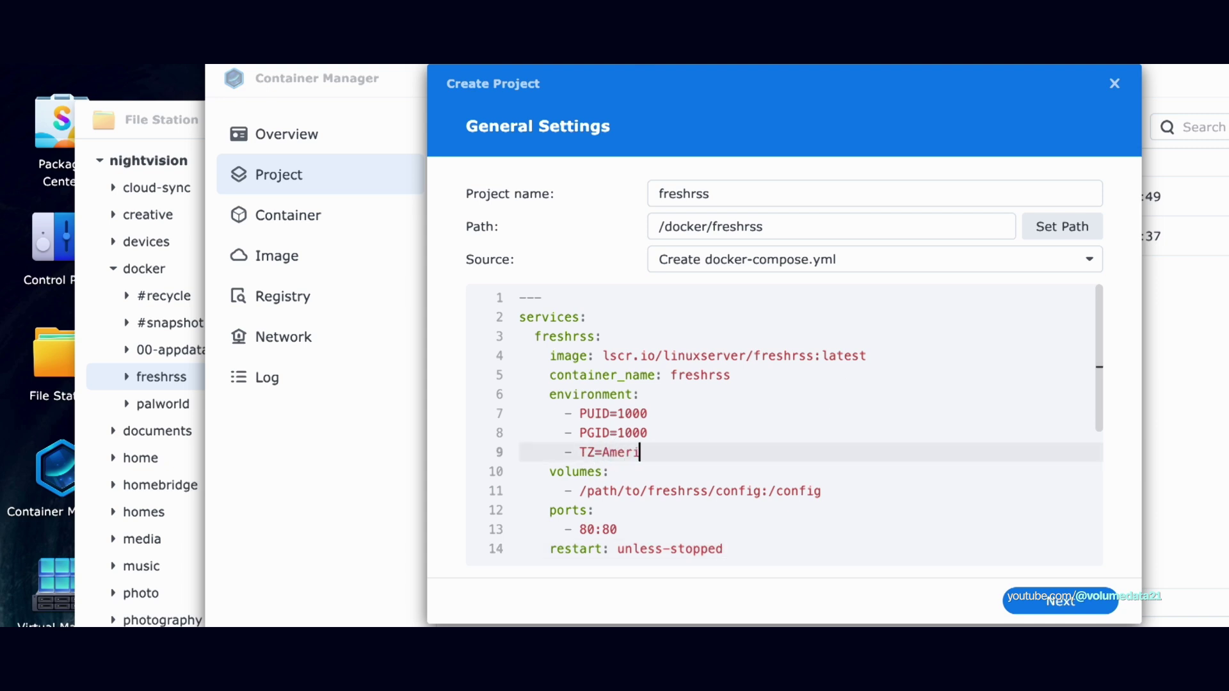
pyautogui.write('ca/New_York')
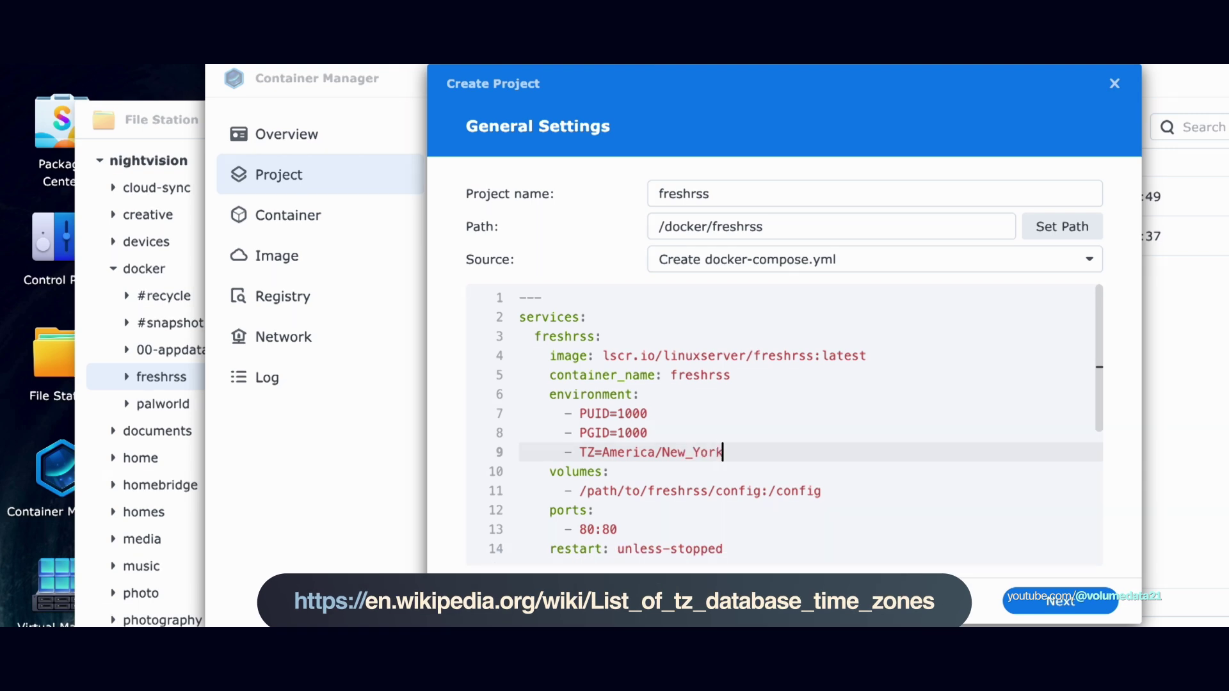
pyautogui.click(520, 491)
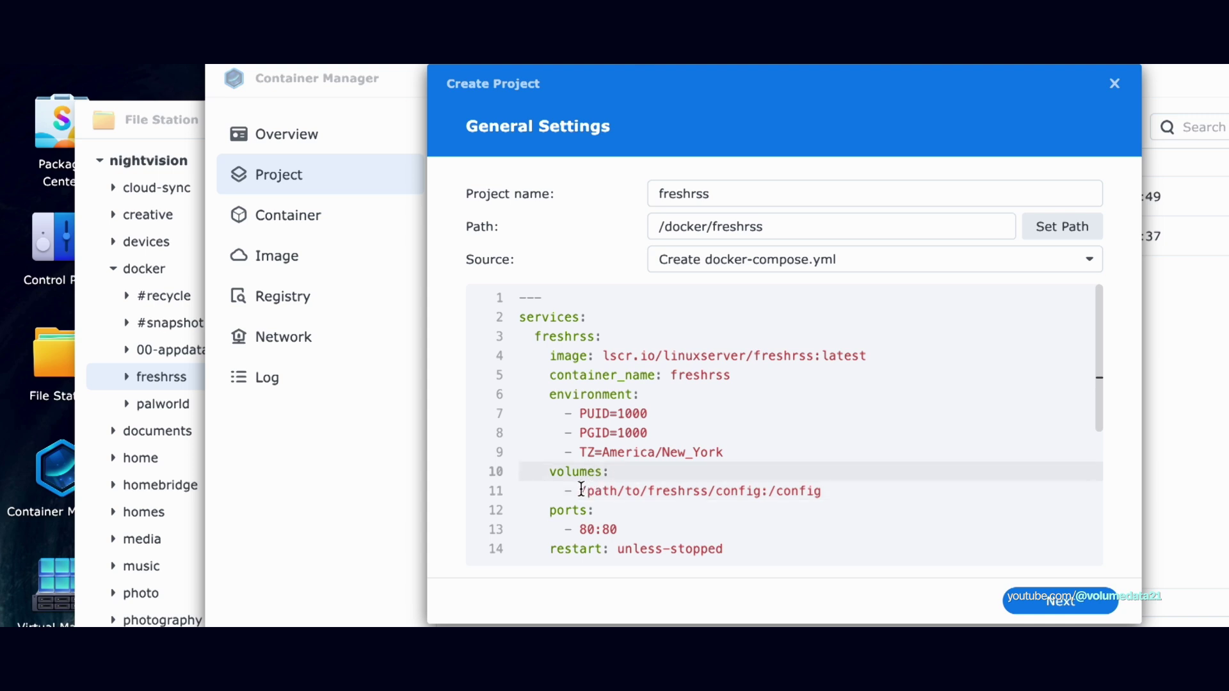
pyautogui.moveTo(581, 491); pyautogui.dragTo(848, 494)
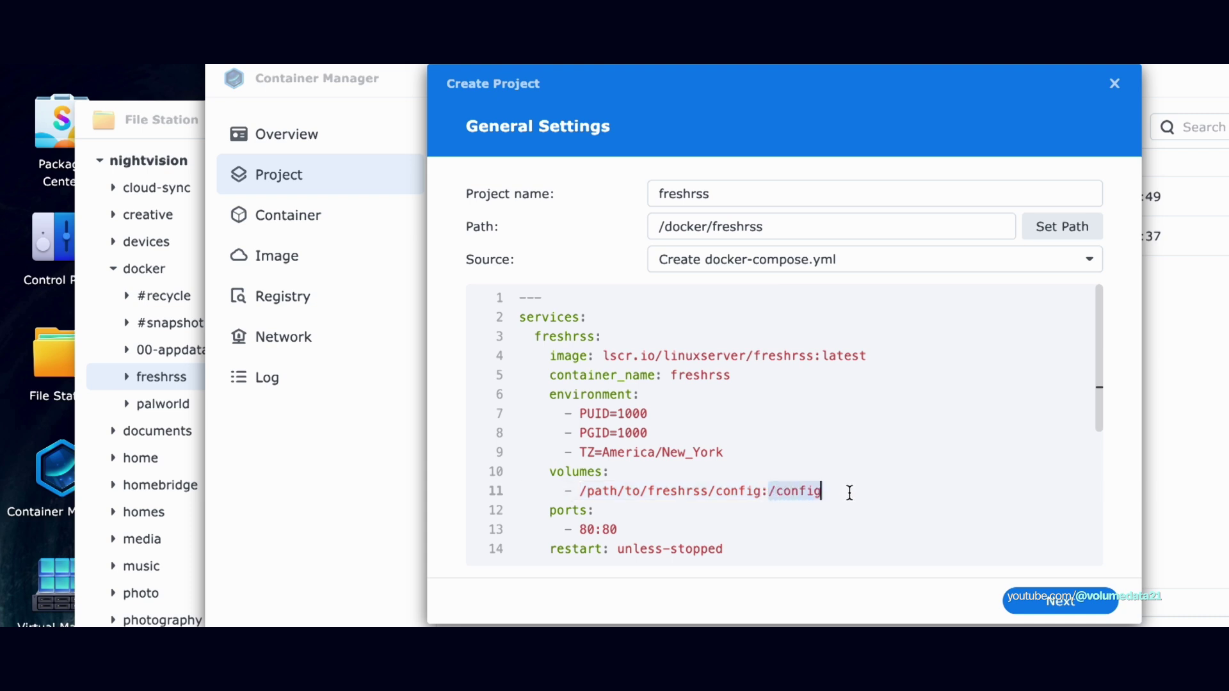
pyautogui.click(847, 493)
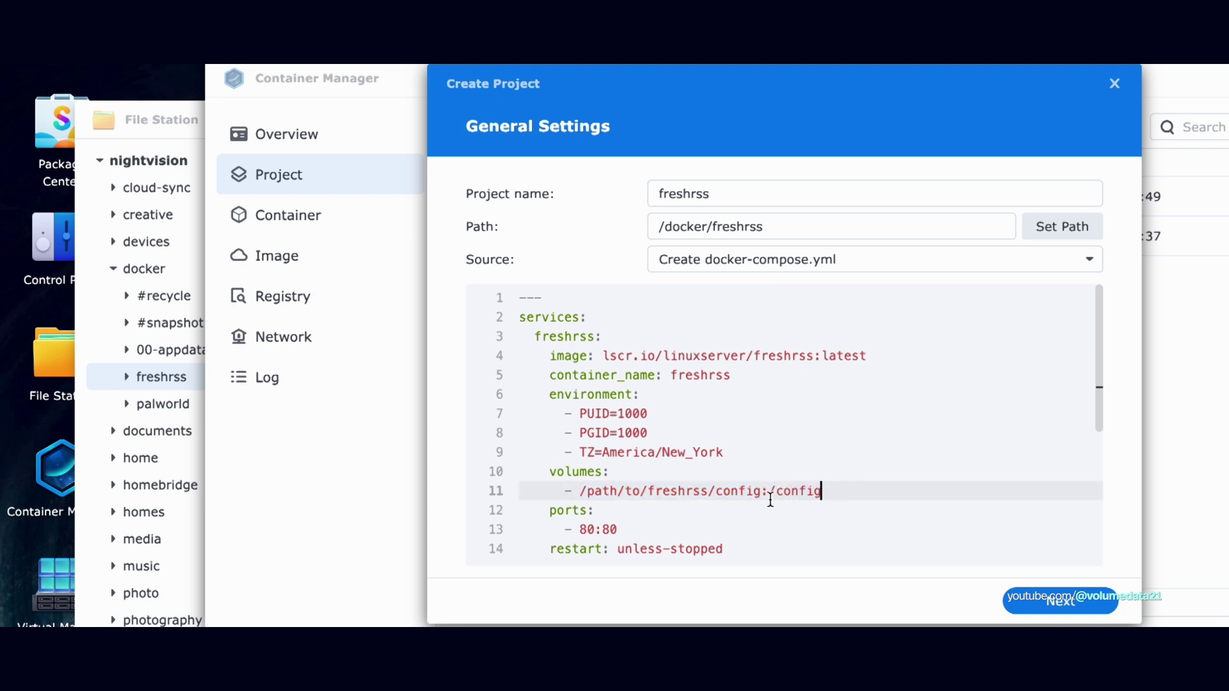
pyautogui.moveTo(771, 496); pyautogui.dragTo(845, 492)
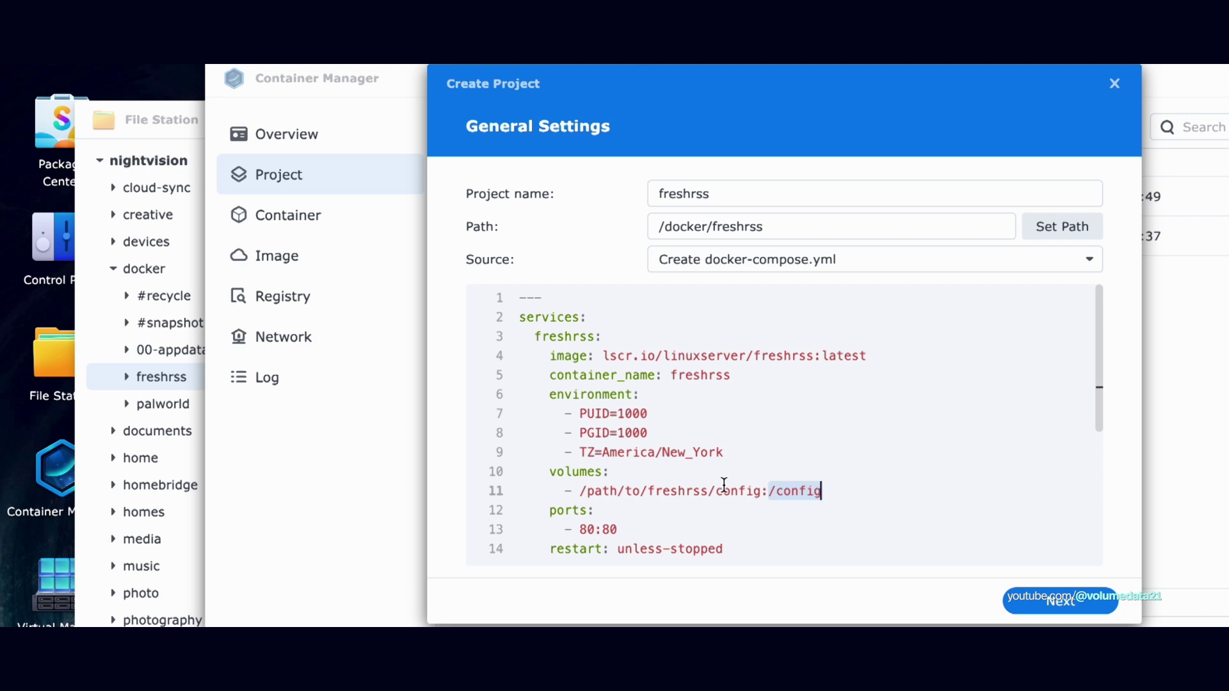
pyautogui.click(763, 498)
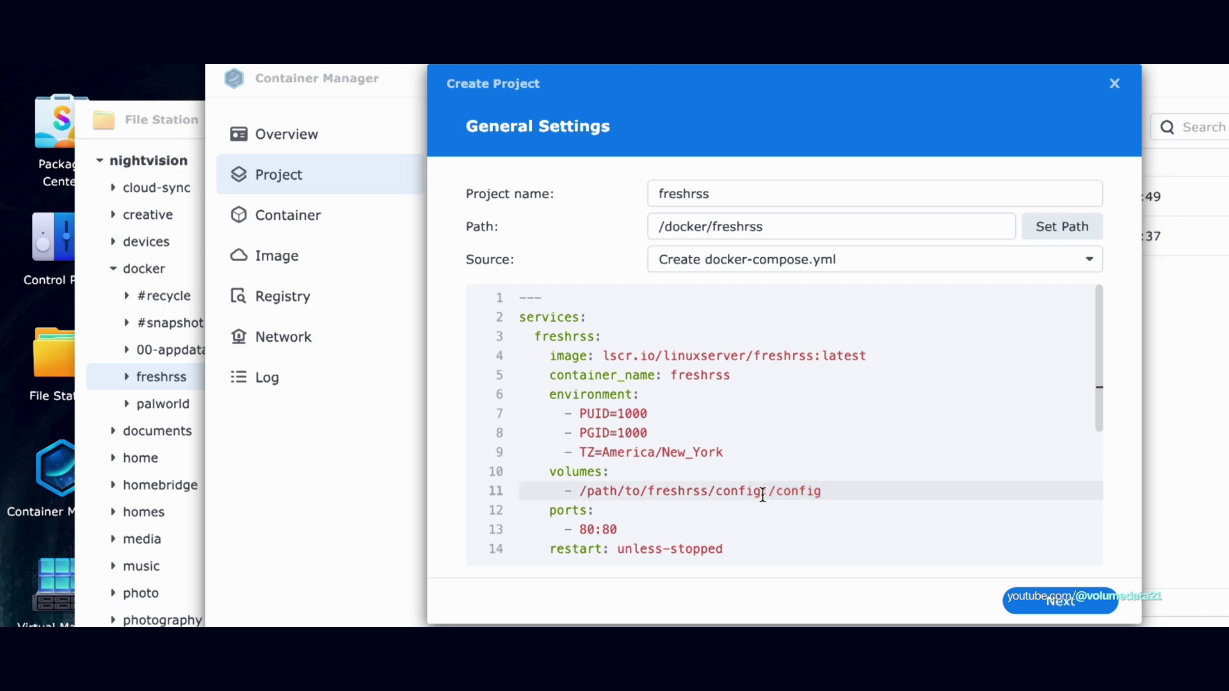
pyautogui.moveTo(762, 496); pyautogui.dragTo(584, 491)
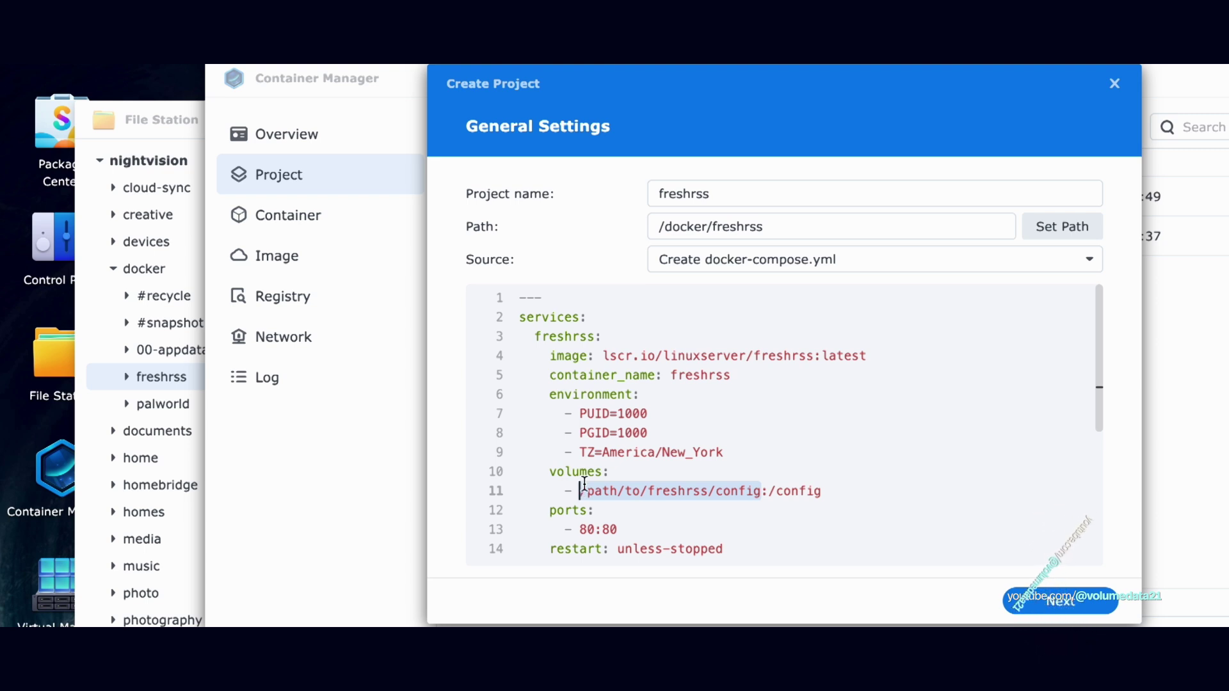
pyautogui.click(579, 482)
pyautogui.click(577, 491)
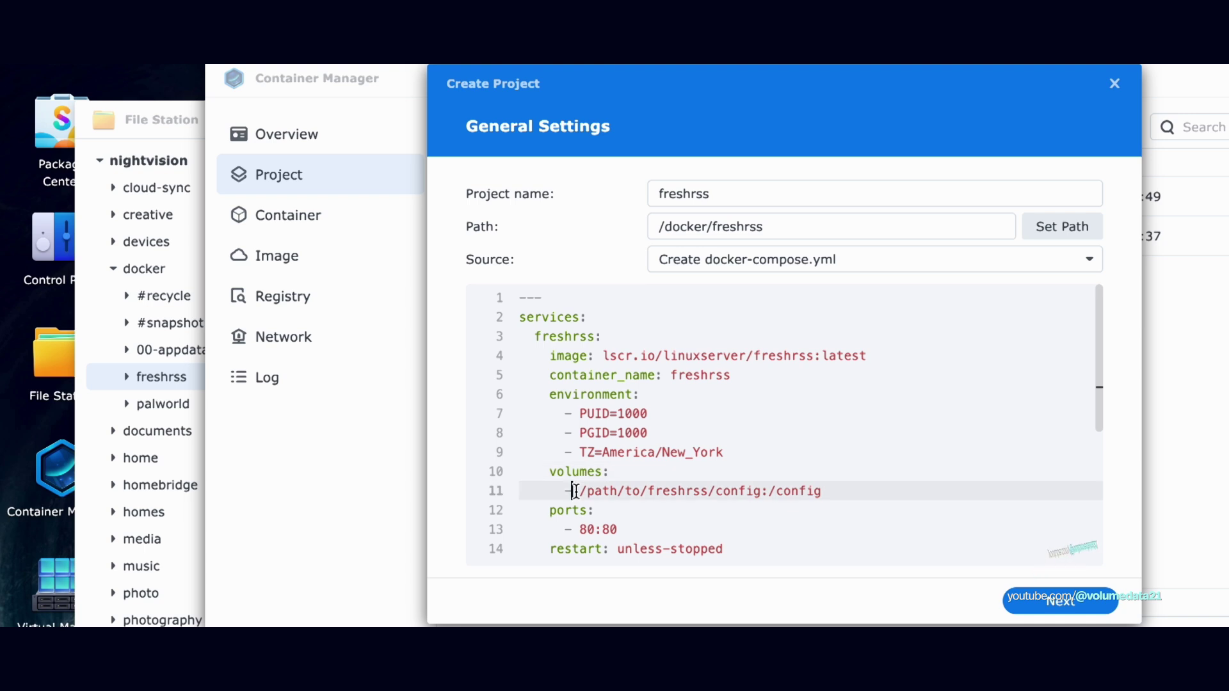
# - Create a config folder inside docker/freshrss in File Station
pyautogui.click(173, 119)
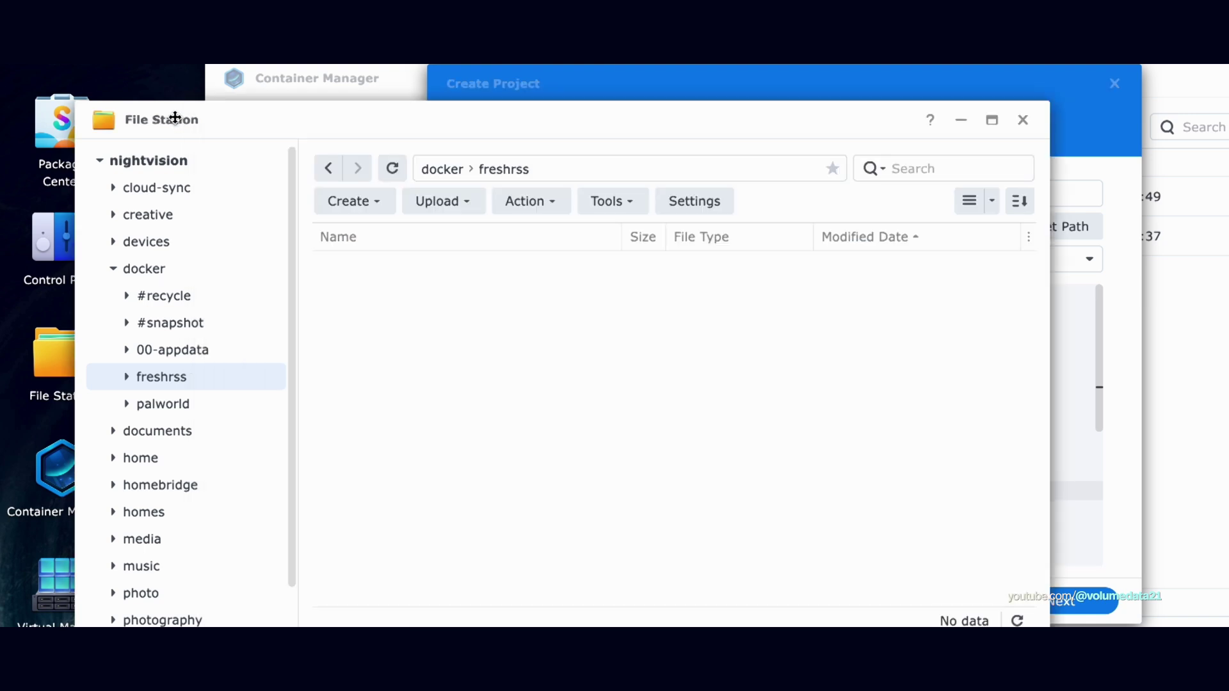
pyautogui.click(164, 268)
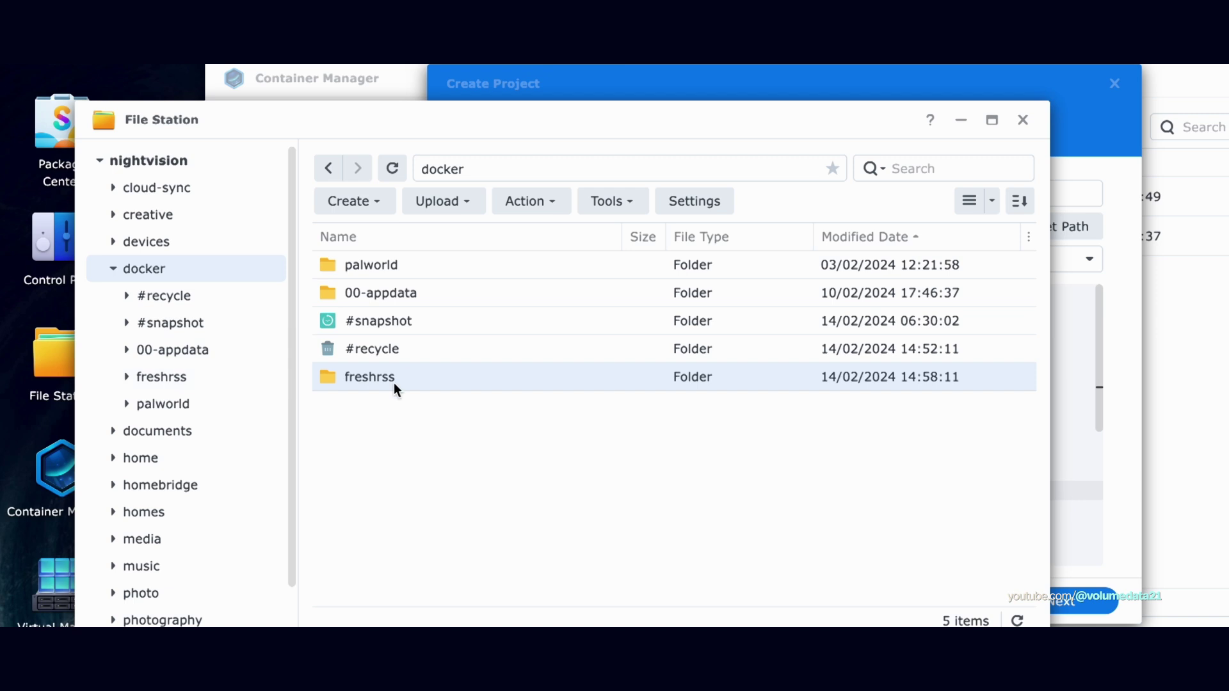
pyautogui.doubleClick(394, 382)
pyautogui.rightClick(424, 328)
pyautogui.click(479, 349)
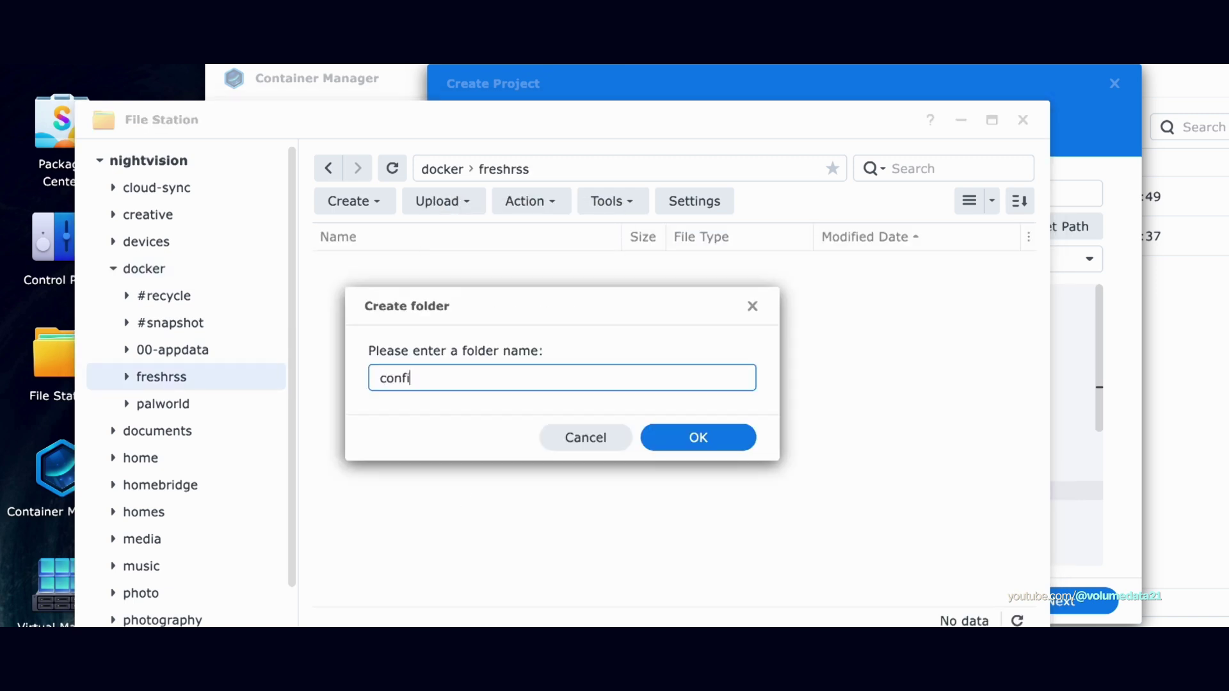
pyautogui.write('g')
pyautogui.press('Return')
# - Replace /path/to/freshrss with '.' so the volume reads ./config:/config
pyautogui.click(1113, 404)
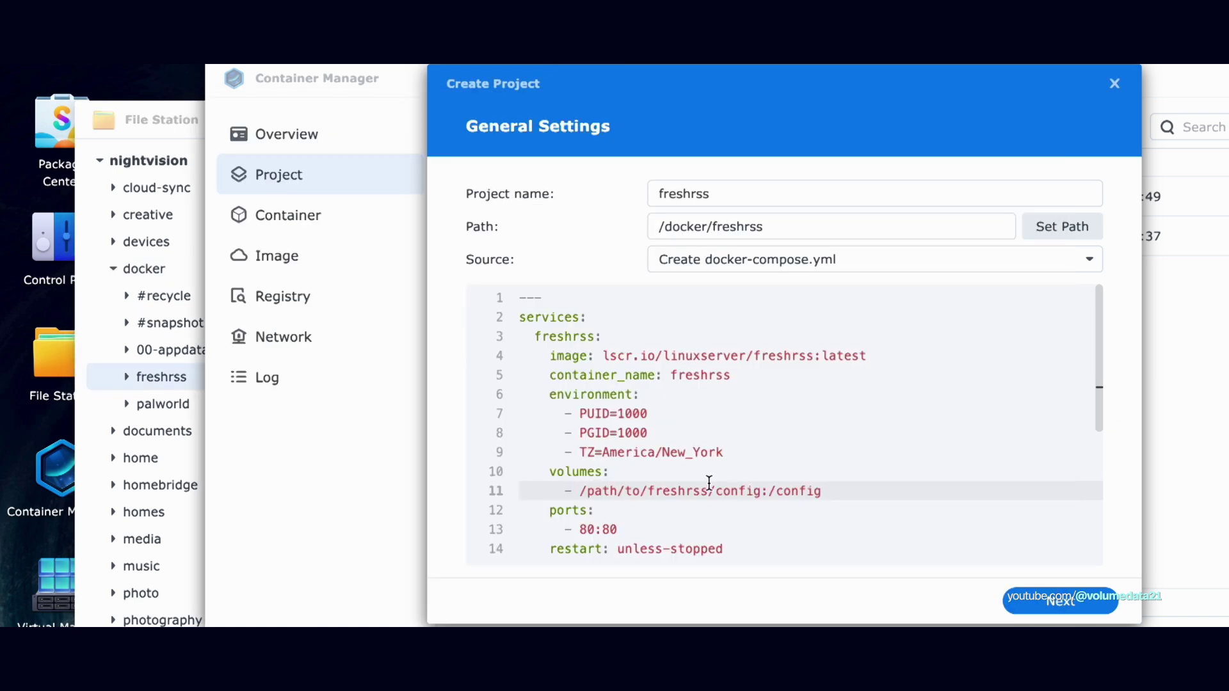
pyautogui.moveTo(708, 491); pyautogui.dragTo(587, 491)
pyautogui.press('BackSpace')
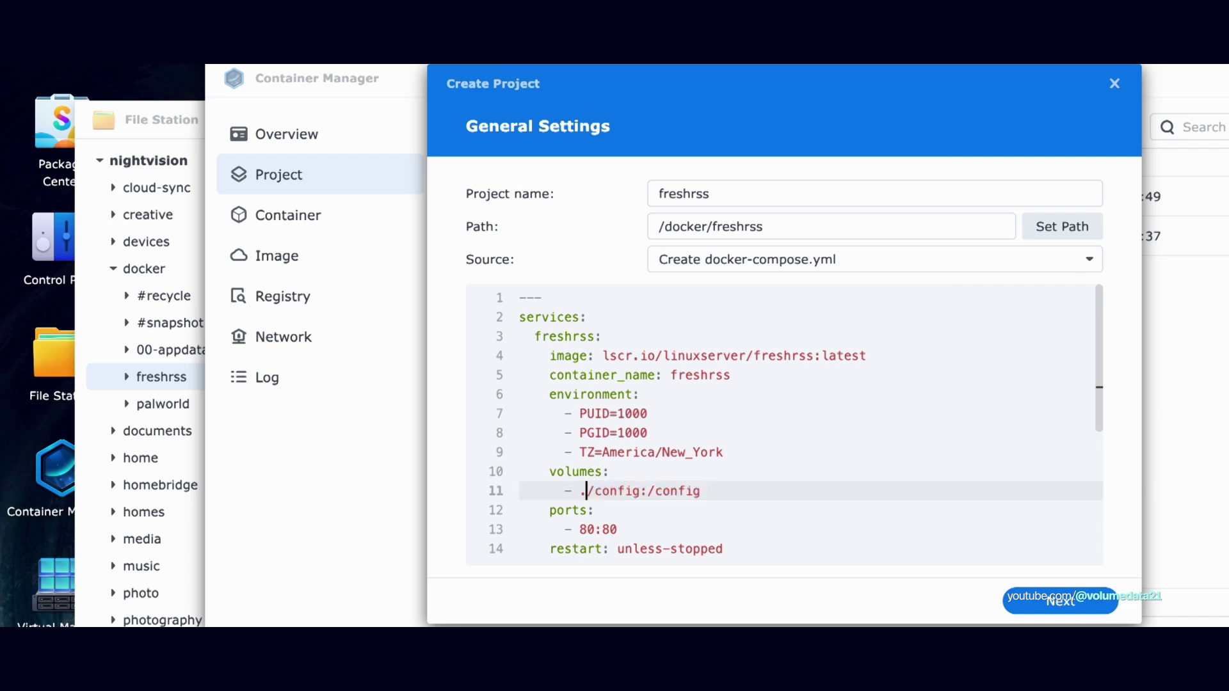
pyautogui.write('.')
# - Try the config folder's full location path in the volume line, then revert to ./config
pyautogui.click(193, 133)
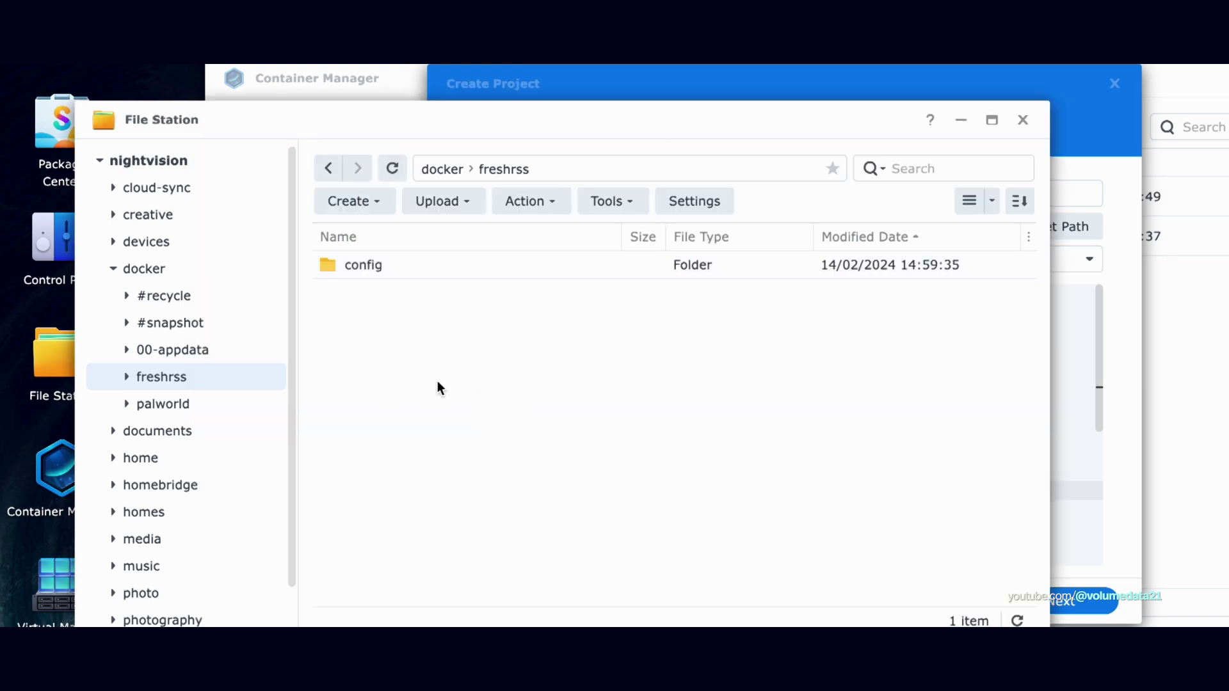
pyautogui.rightClick(371, 268)
pyautogui.click(491, 616)
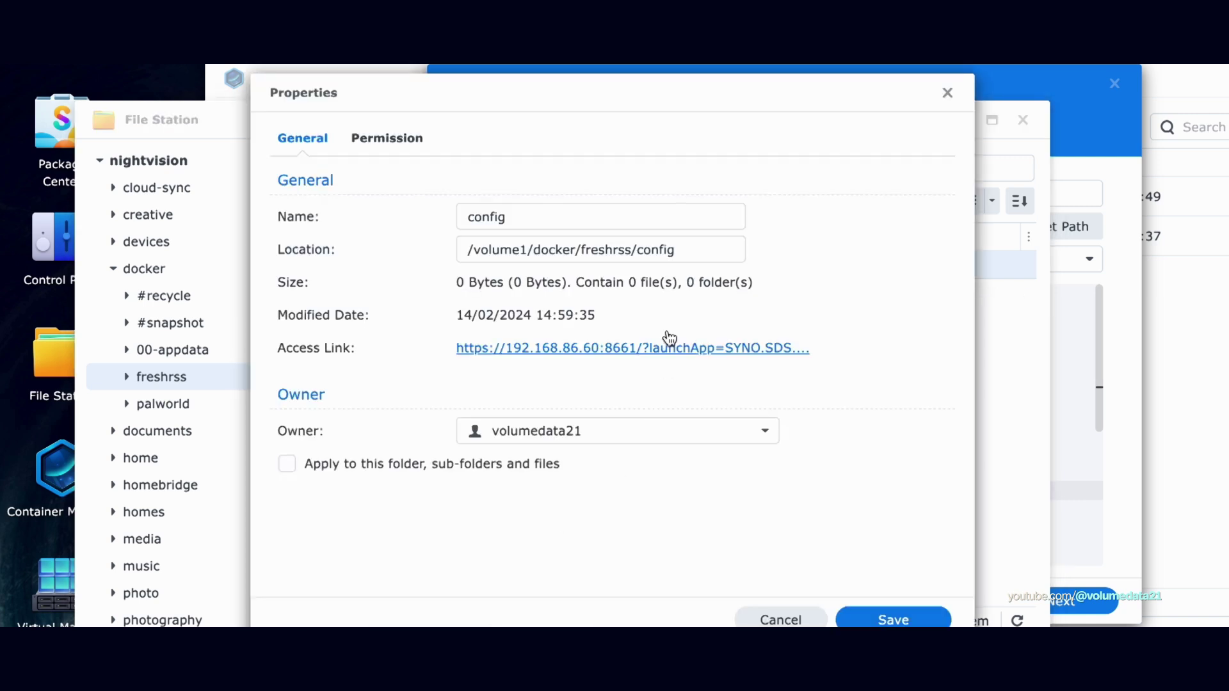
pyautogui.tripleClick(672, 250)
pyautogui.hotkey('ctrl', 'c')
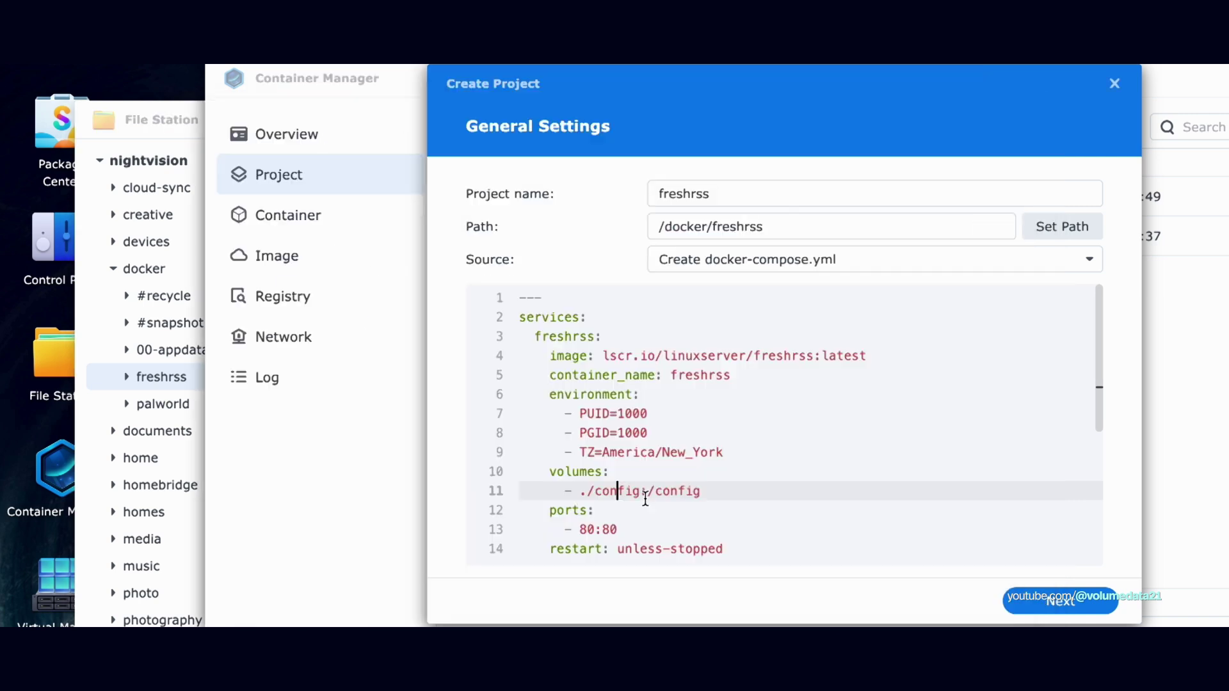
pyautogui.moveTo(640, 491); pyautogui.dragTo(585, 491)
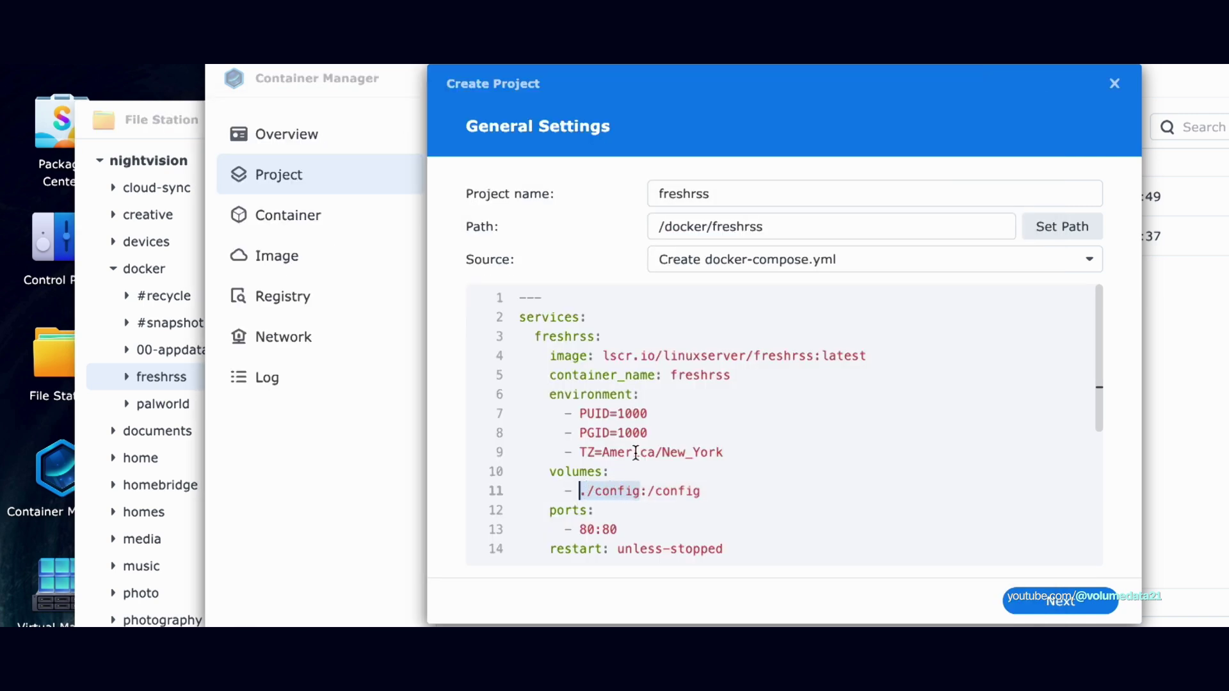
pyautogui.hotkey('ctrl', 'v')
pyautogui.hotkey('ctrl', 'z')
pyautogui.click(744, 491)
pyautogui.scroll(-3, 762, 483)
pyautogui.scroll(3, 635, 458)
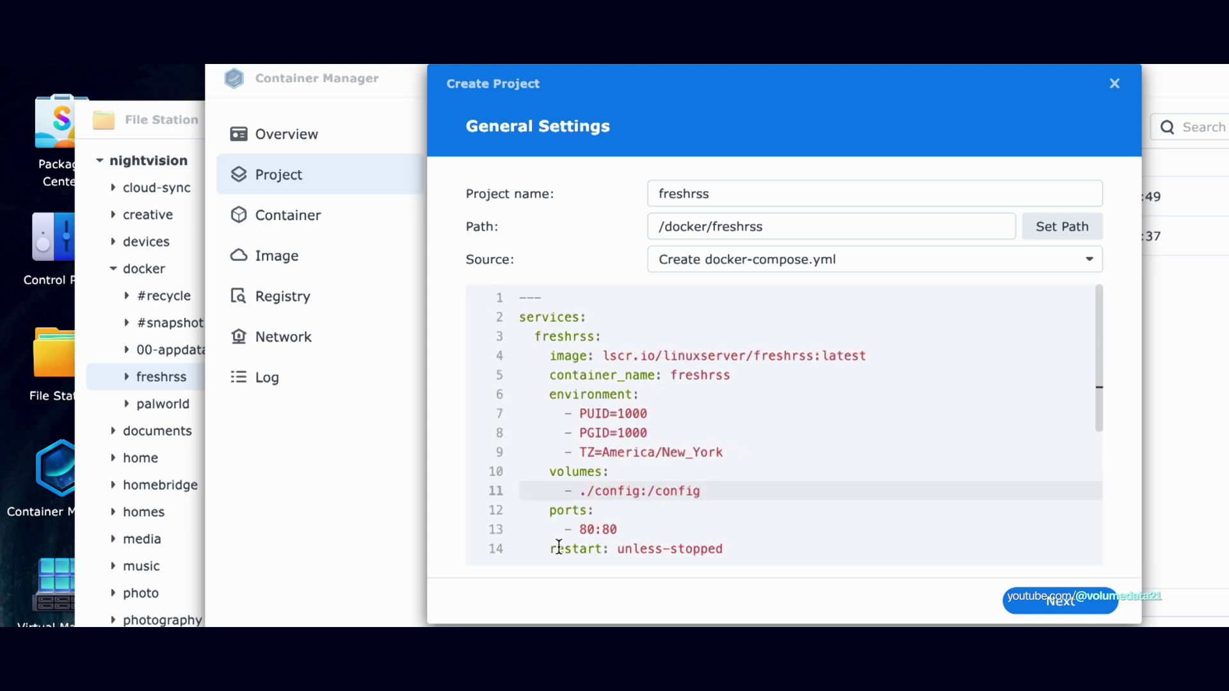
# - Change the host port on line 13 from 80 to 6060, giving 6060:80
pyautogui.doubleClick(583, 530)
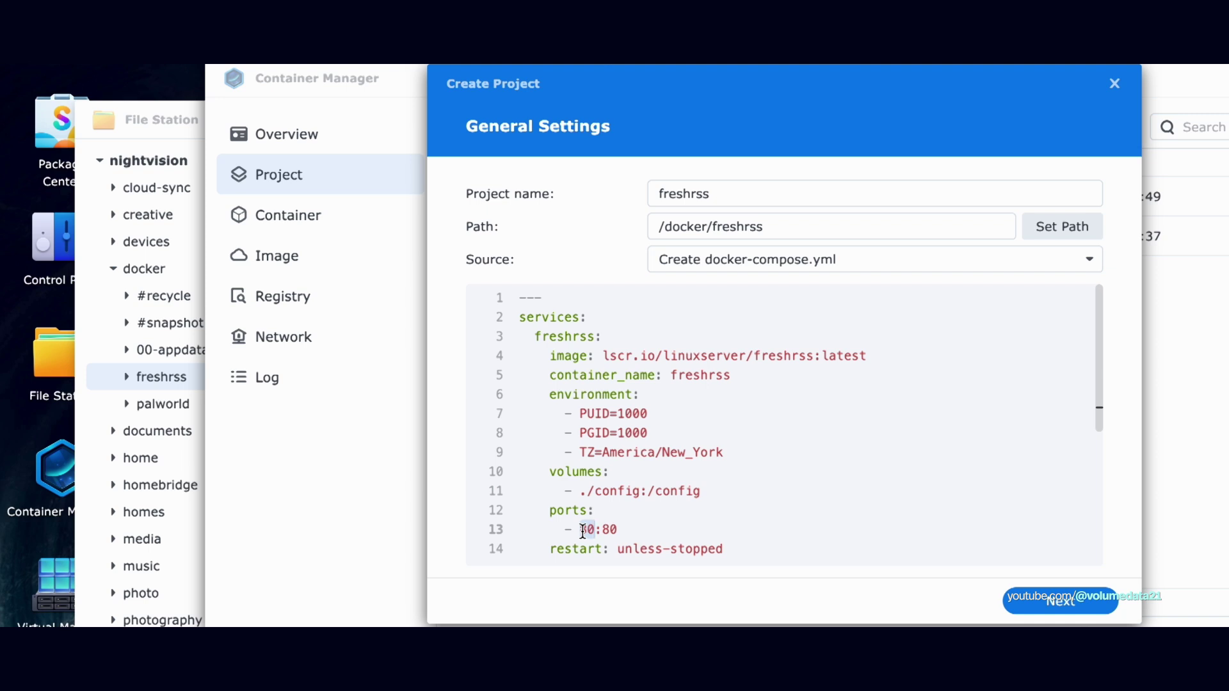
pyautogui.doubleClick(586, 530)
pyautogui.write('6060')
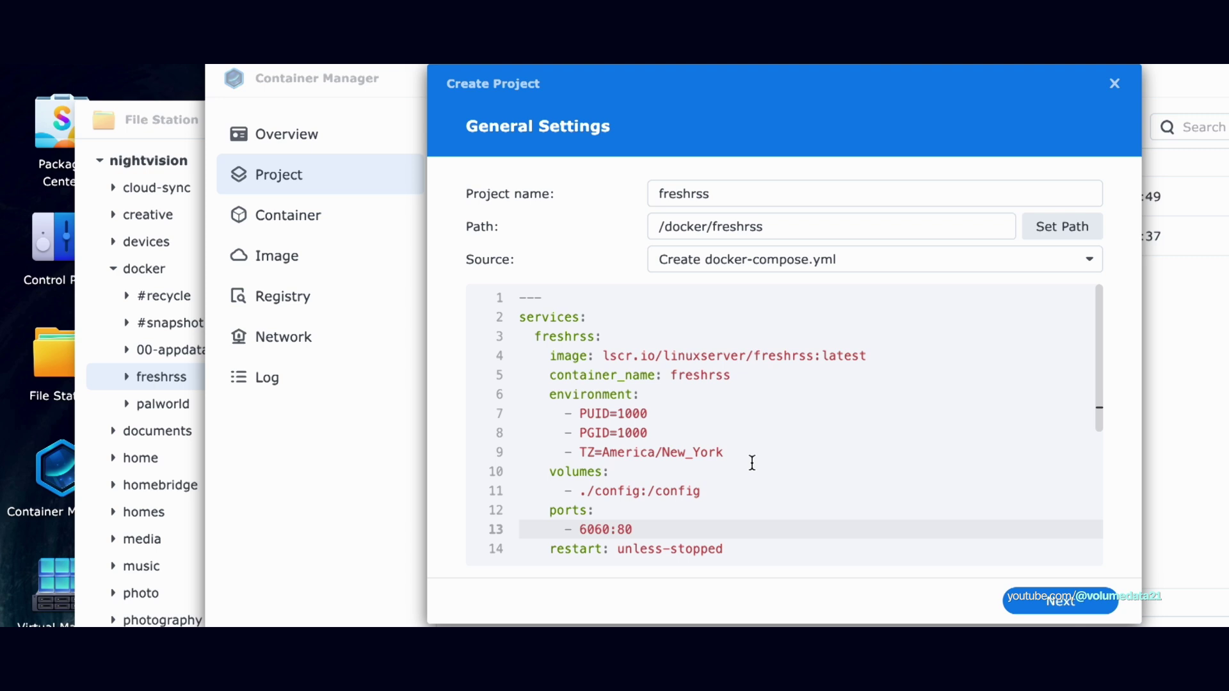
# - Select the PUID value 1000 and bring up Control Panel
pyautogui.doubleClick(594, 415)
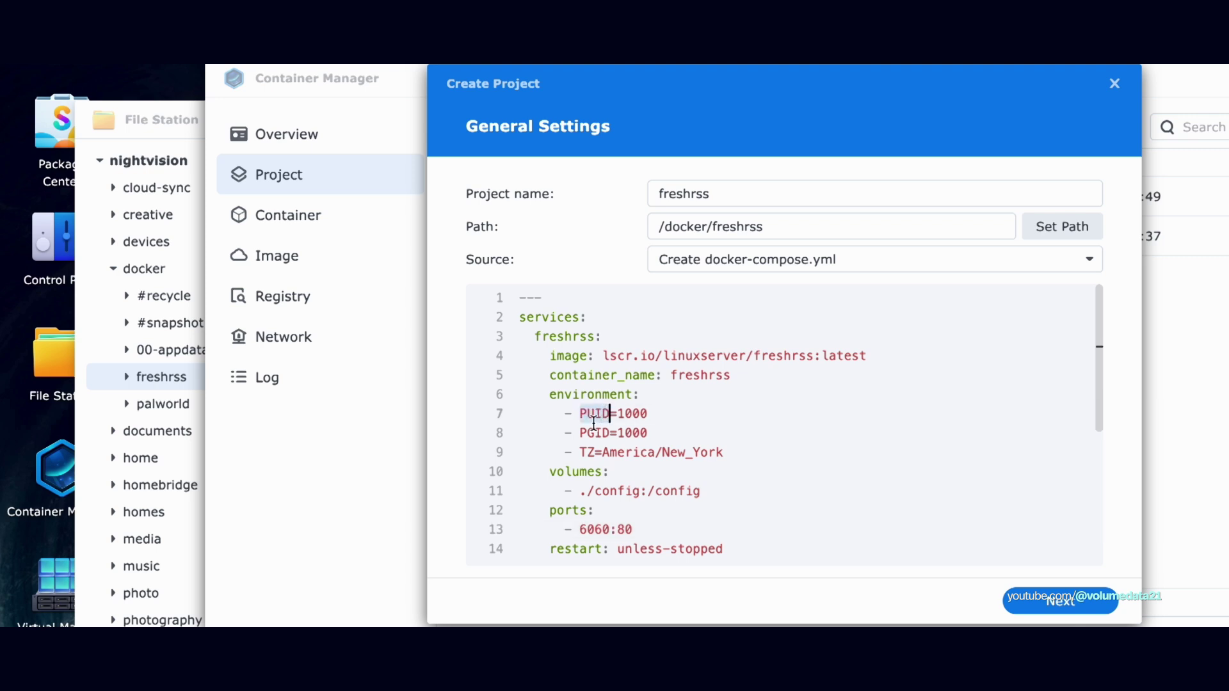
pyautogui.click(656, 414)
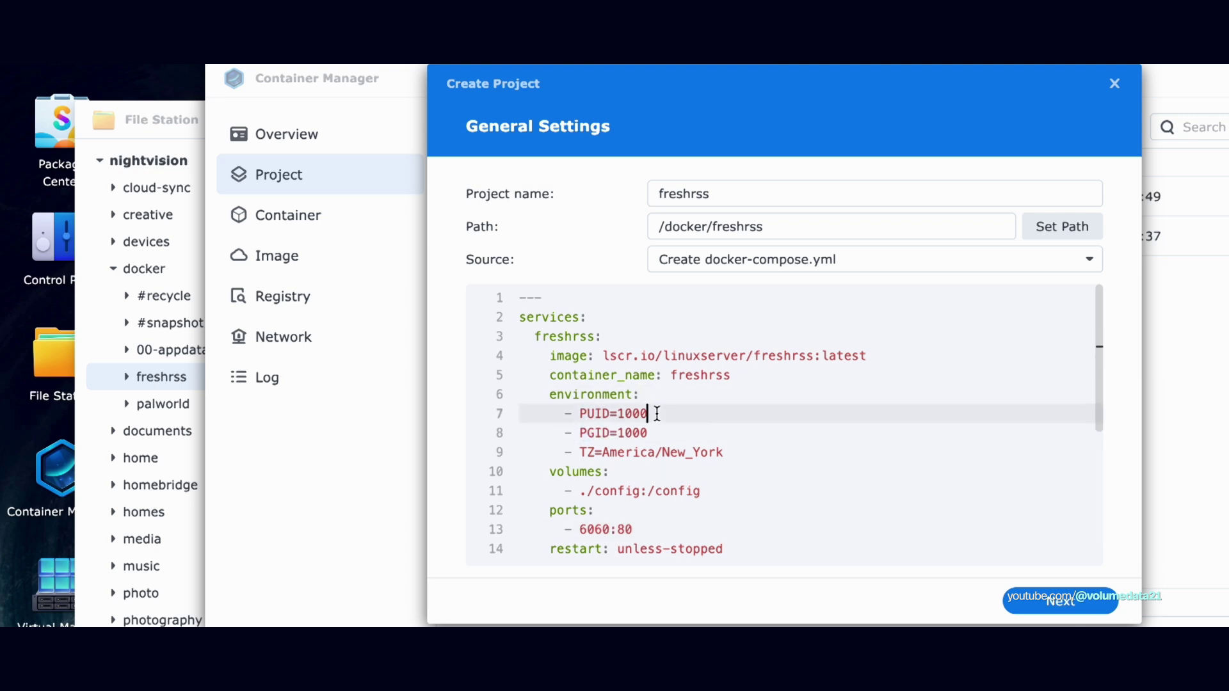
pyautogui.doubleClick(656, 414)
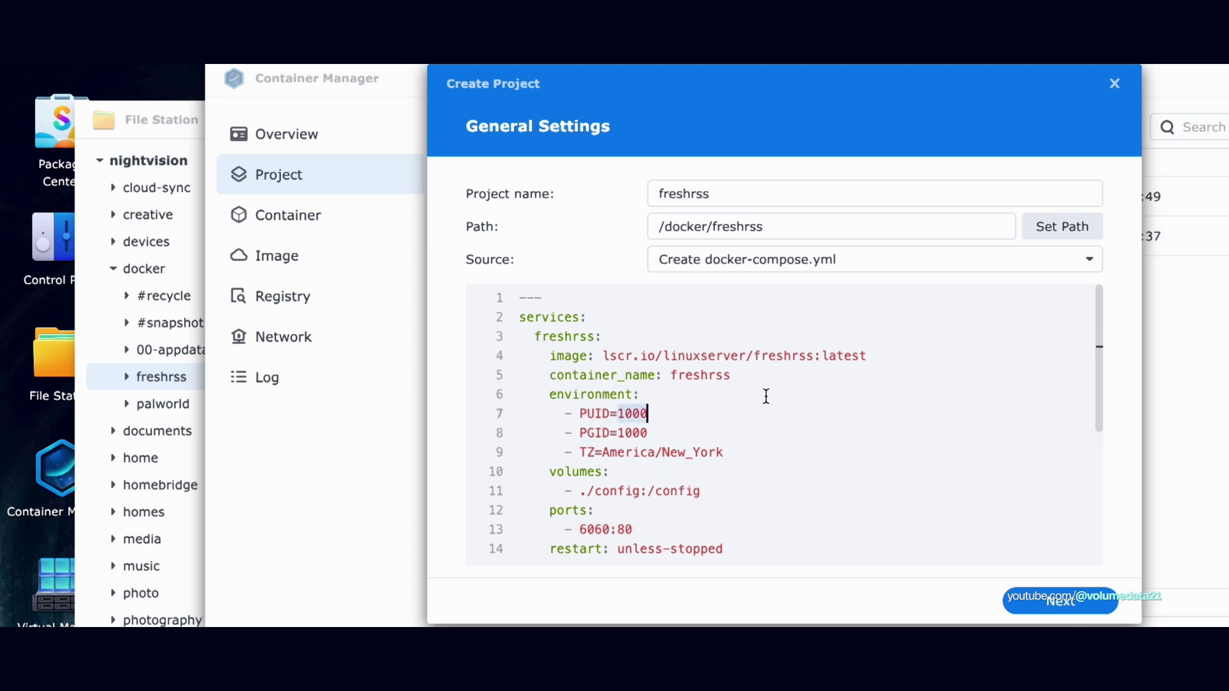
pyautogui.click(72, 252)
# - Delete the old Get ID task from the Task Scheduler list
pyautogui.click(514, 592)
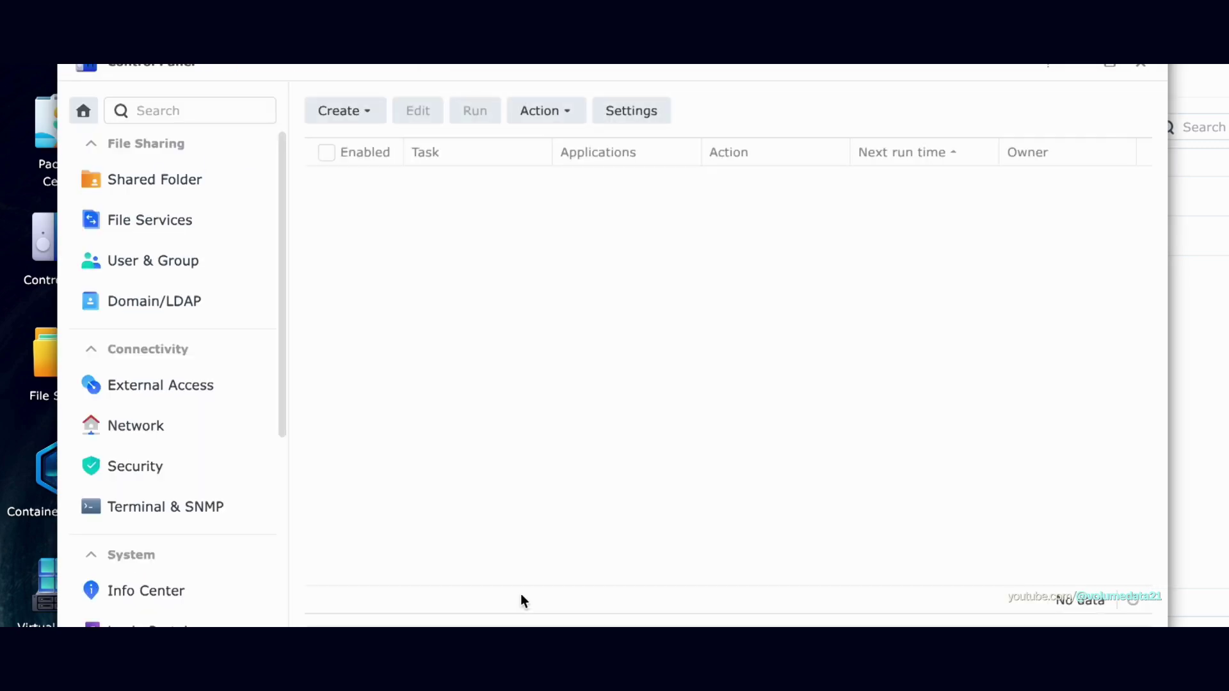
pyautogui.rightClick(470, 237)
pyautogui.click(502, 281)
pyautogui.click(720, 390)
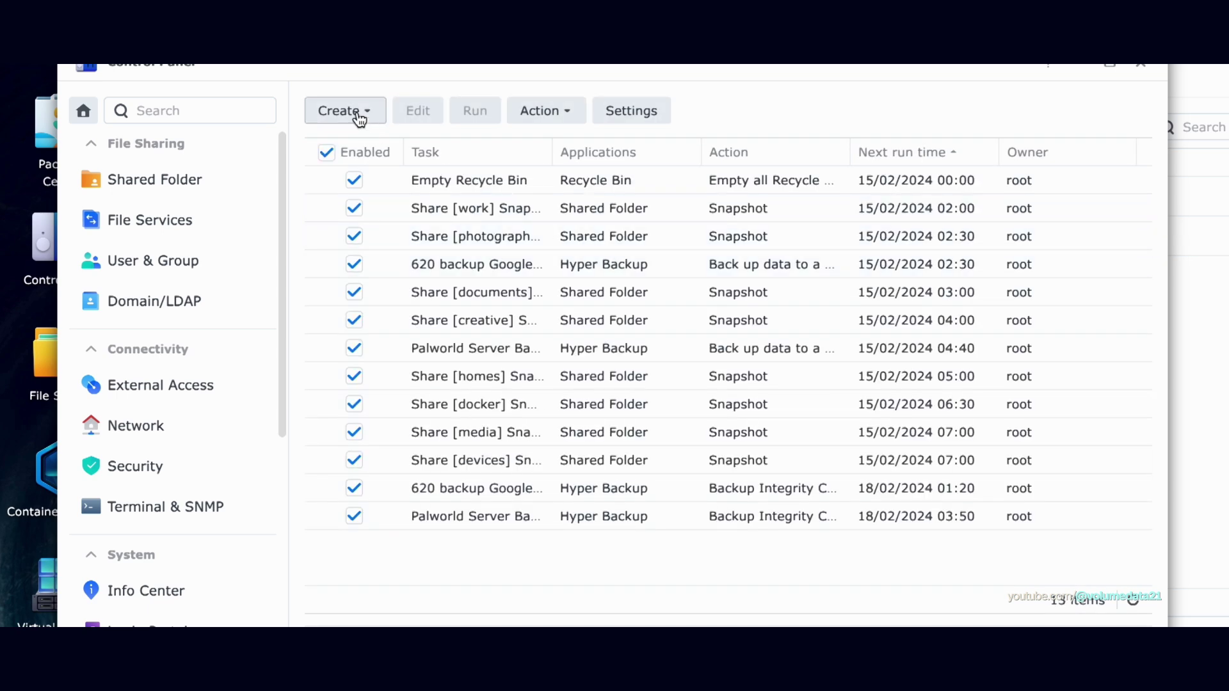
# - Create a disabled user-defined script task named 'Get ID' and show its Task Settings
pyautogui.click(356, 115)
pyautogui.moveTo(371, 146)
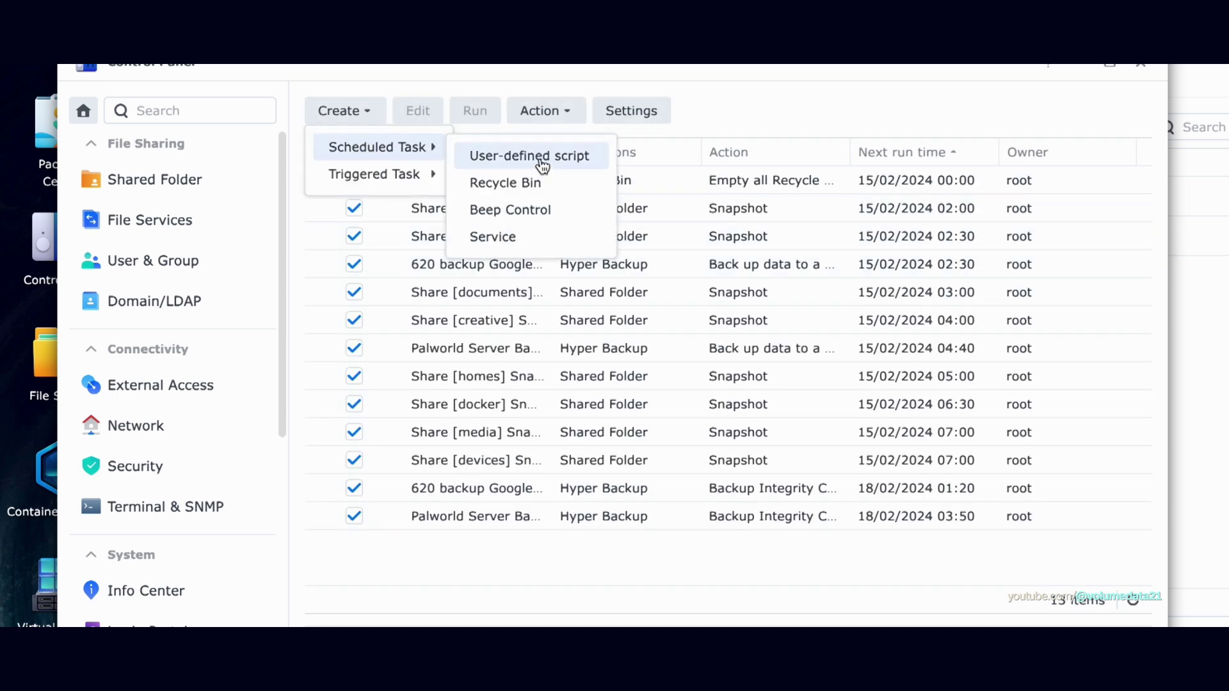
pyautogui.click(543, 165)
pyautogui.moveTo(674, 216); pyautogui.dragTo(497, 221)
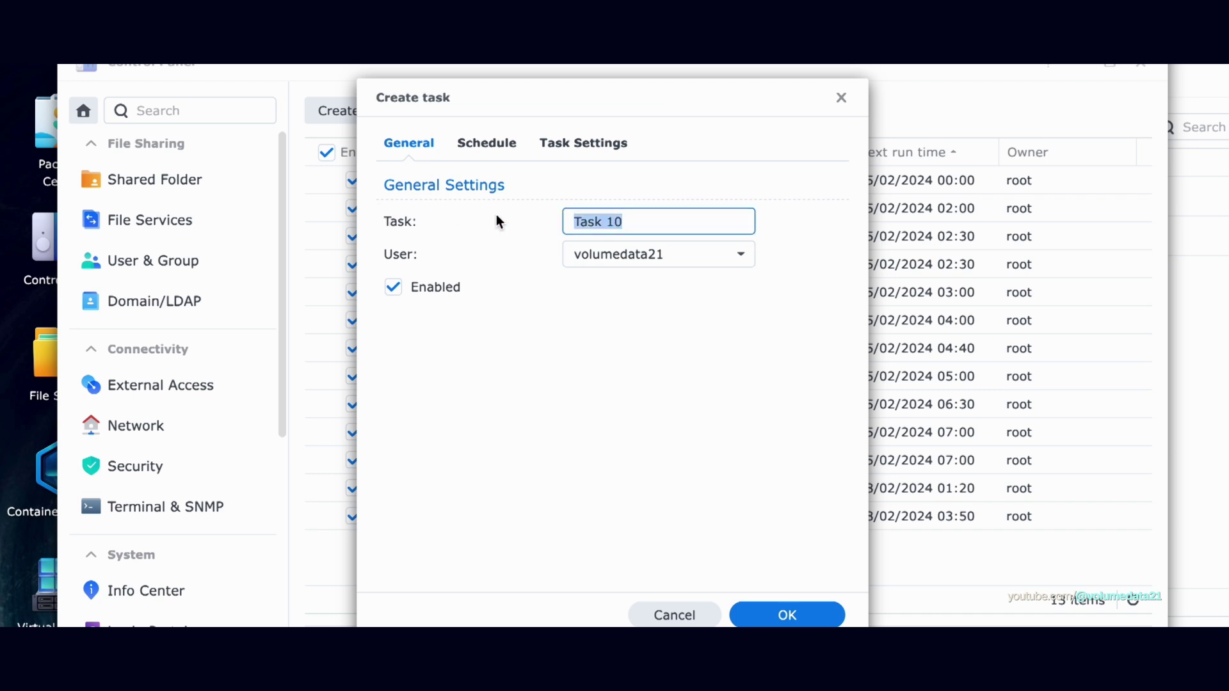
pyautogui.write('Get ID')
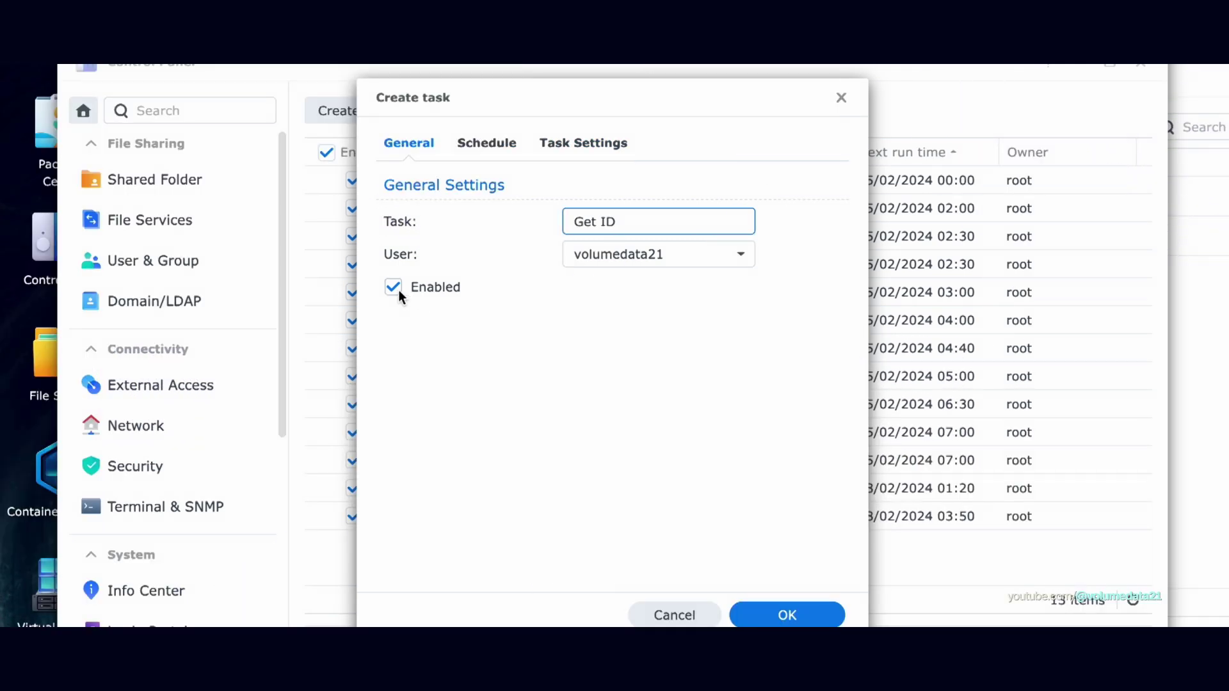
pyautogui.click(398, 289)
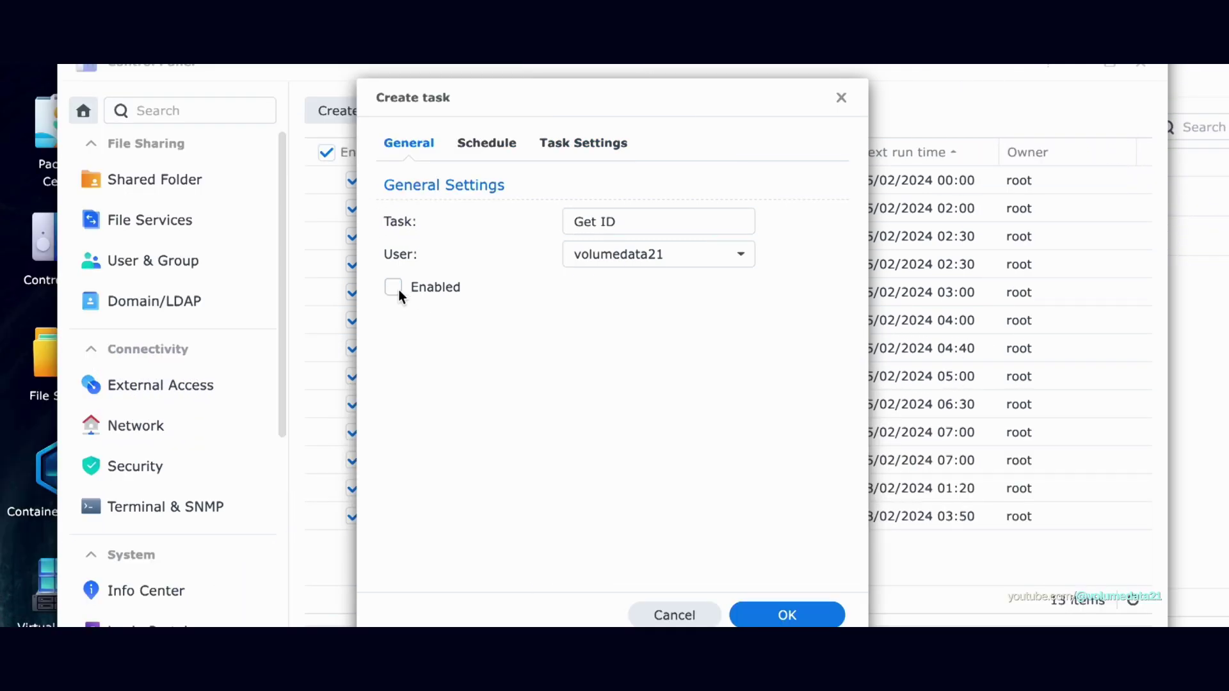
pyautogui.click(585, 142)
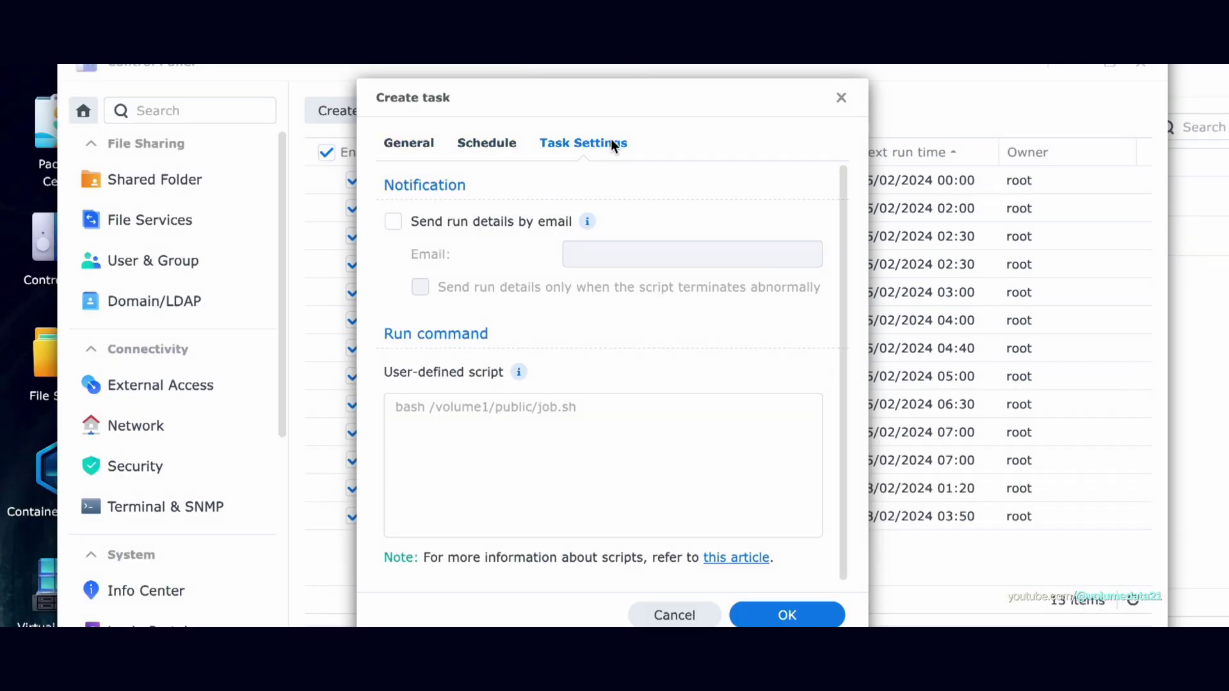
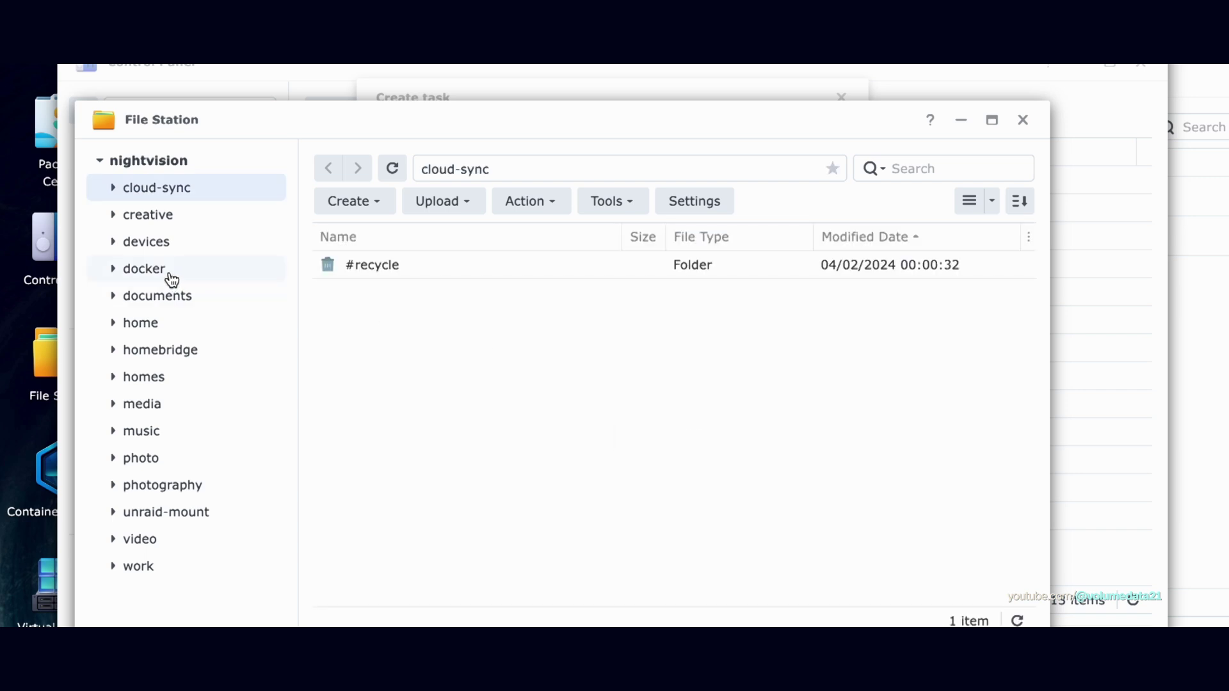
# - Copy the docker shared folder's location path from its Properties
pyautogui.rightClick(151, 269)
pyautogui.click(220, 390)
pyautogui.moveTo(626, 247); pyautogui.dragTo(376, 247)
pyautogui.hotkey('ctrl', 'c')
pyautogui.click(768, 619)
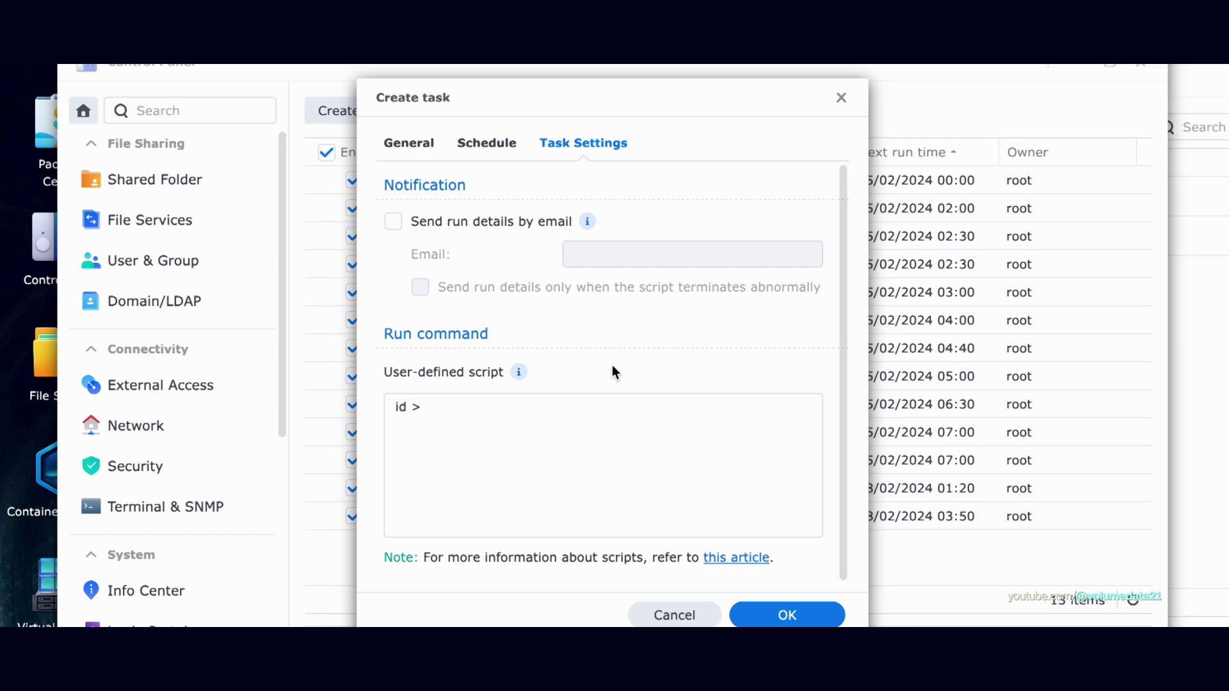
# - Save the Get ID task with script 'id > /volume1/docker/id.txt' and run it
pyautogui.click(625, 435)
pyautogui.hotkey('ctrl', 'v')
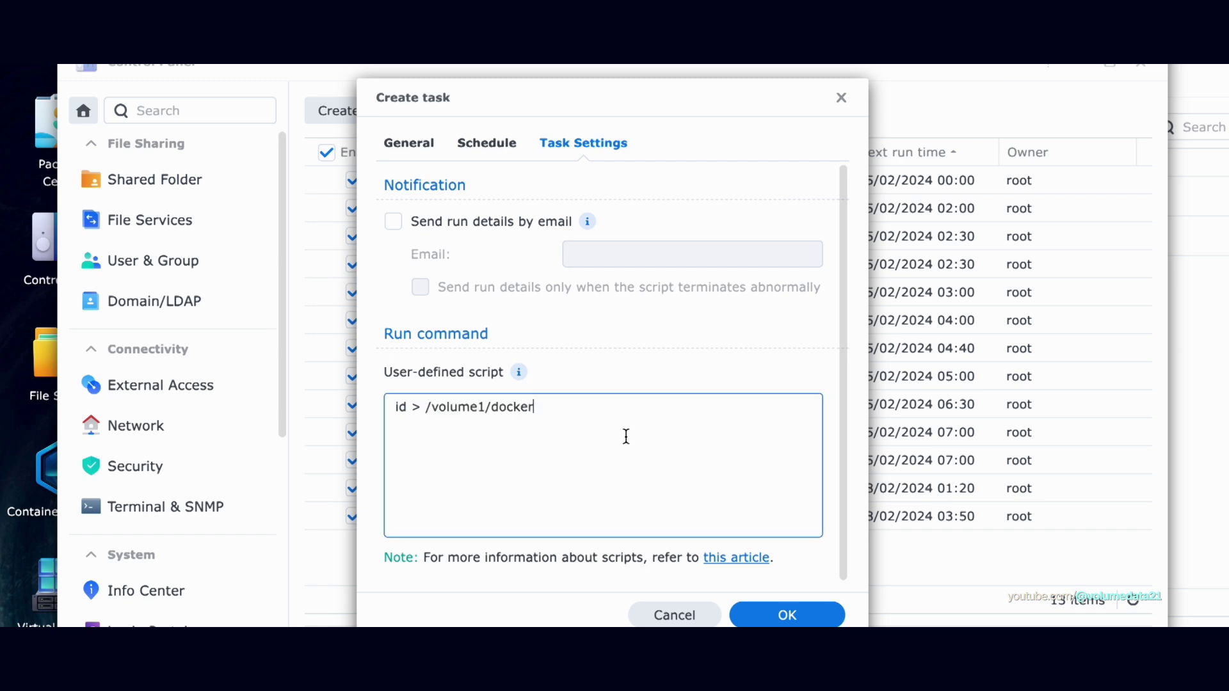
pyautogui.write('/id.txt')
pyautogui.click(786, 613)
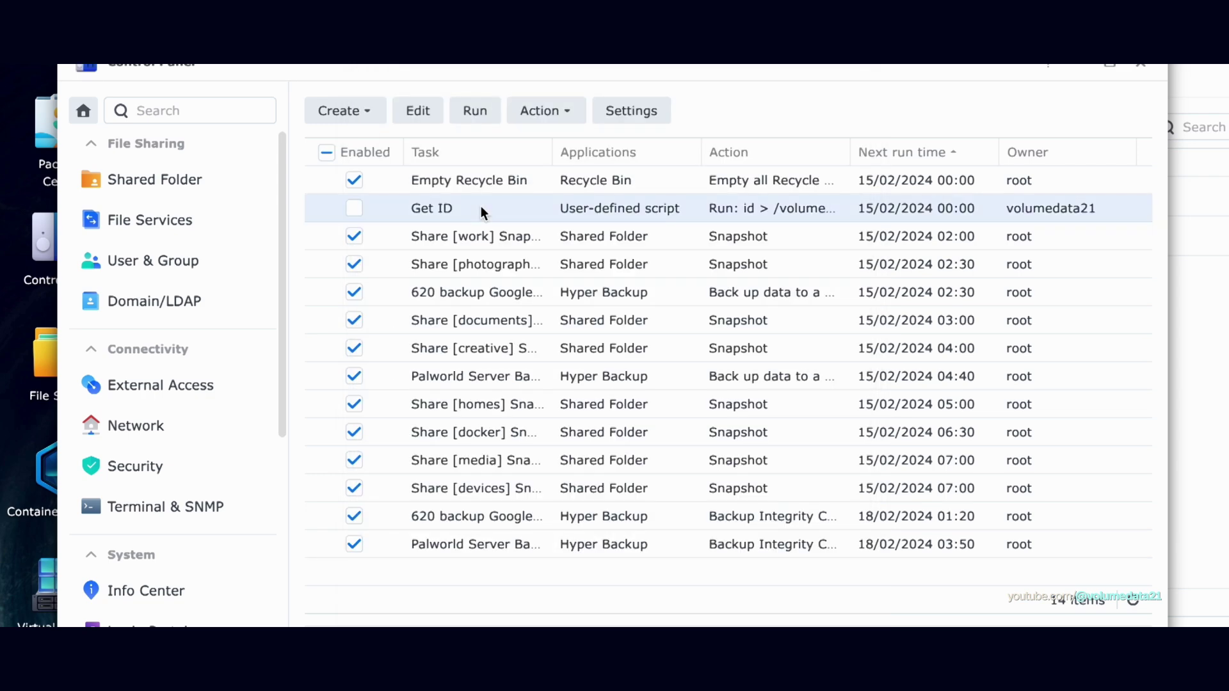
pyautogui.click(479, 111)
pyautogui.click(760, 411)
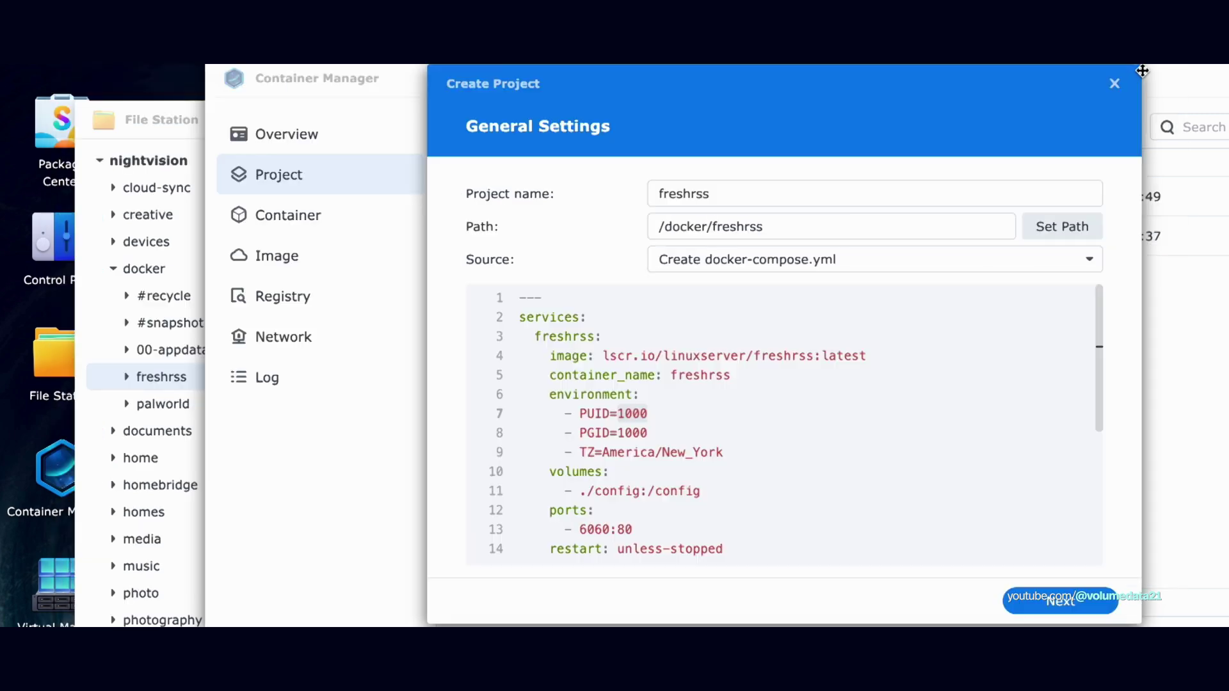
# - Open id.txt from the docker folder and read uid=1028 and gid=100
pyautogui.click(36, 364)
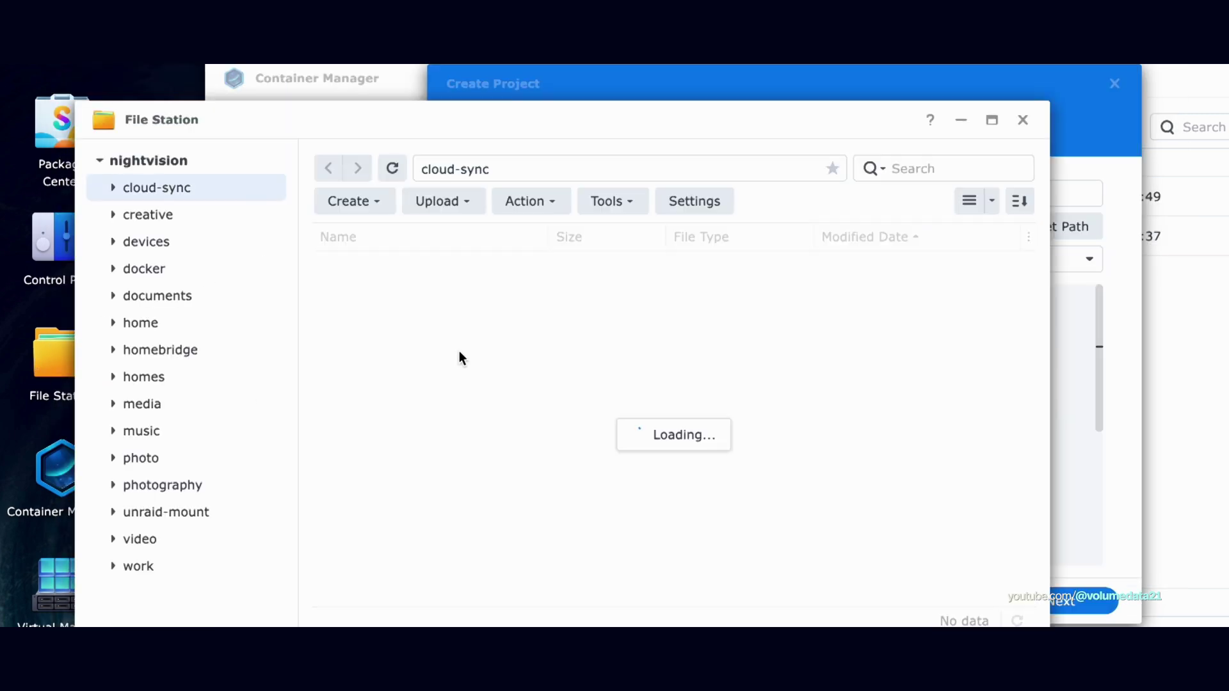
pyautogui.click(159, 268)
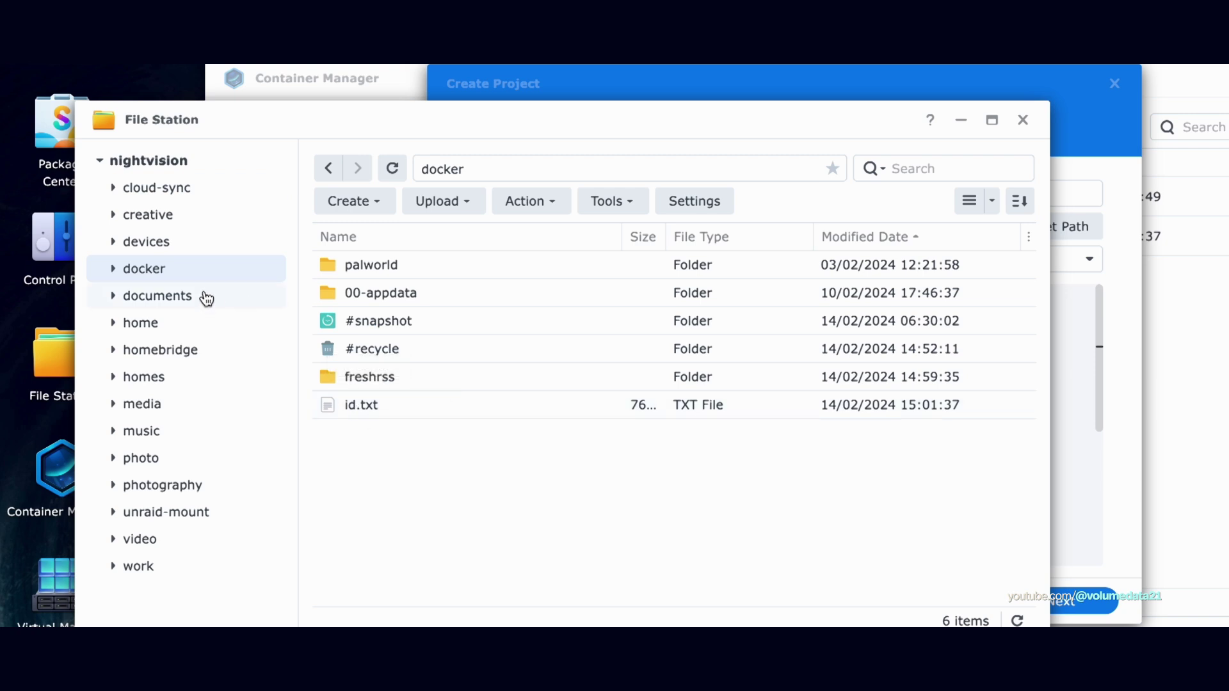
pyautogui.click(206, 298)
pyautogui.click(277, 272)
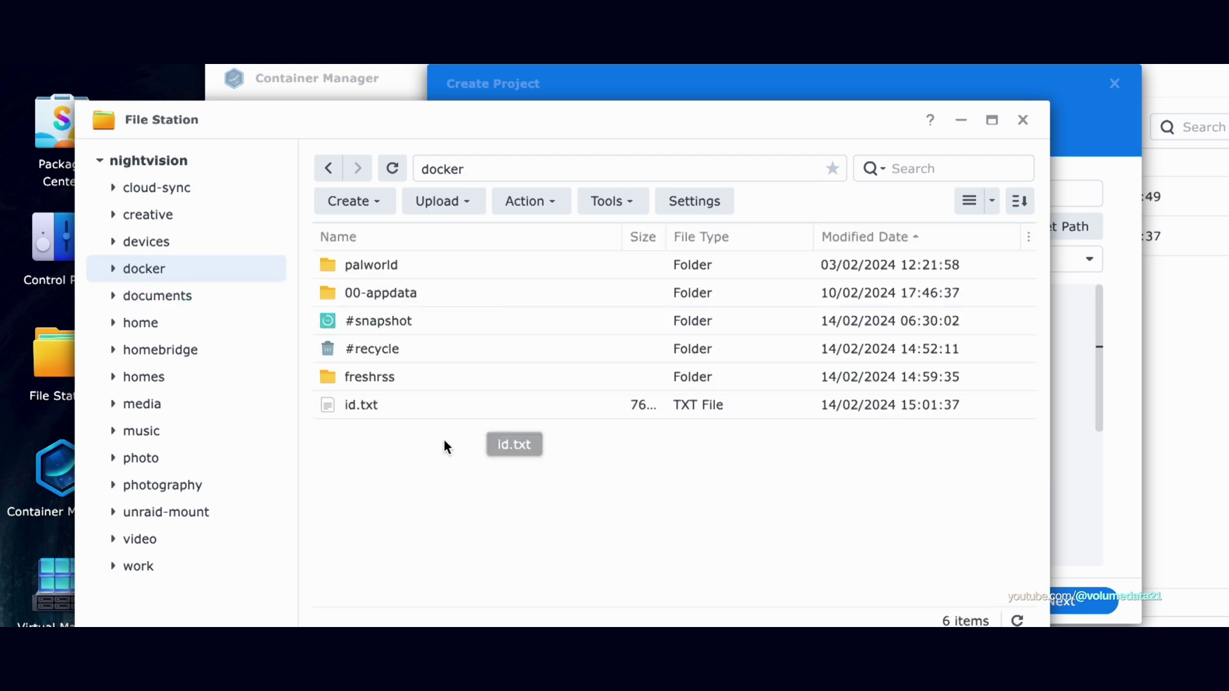
pyautogui.doubleClick(382, 410)
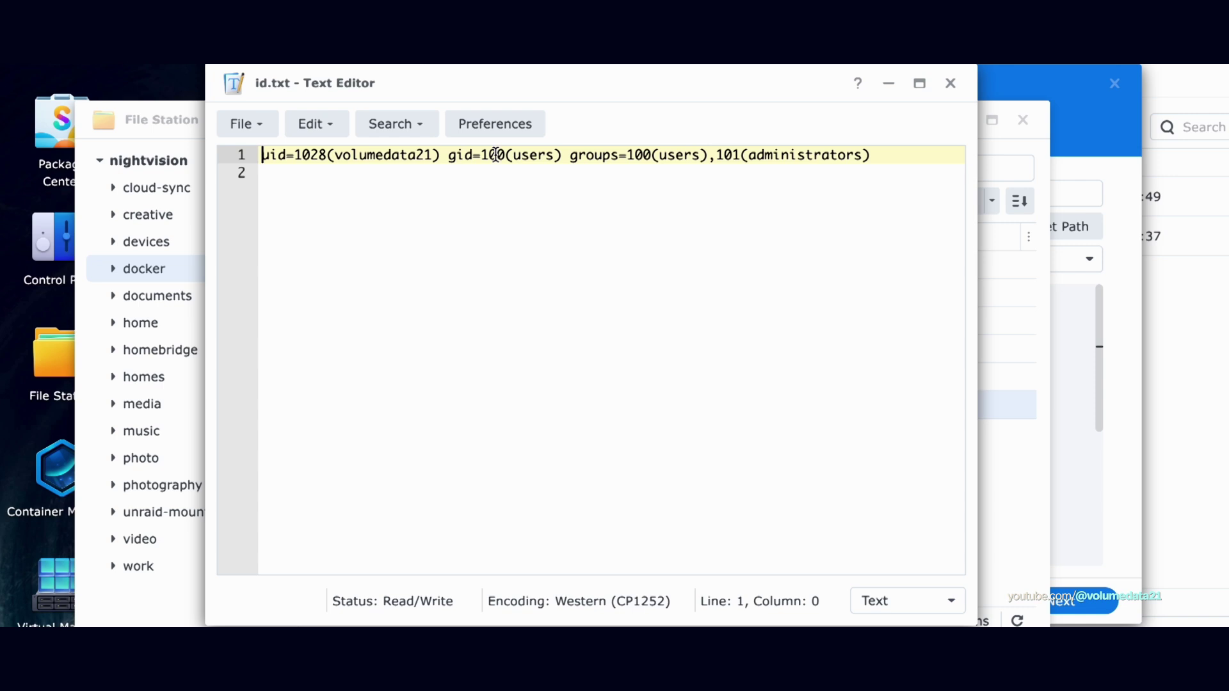
pyautogui.doubleClick(304, 155)
pyautogui.click(951, 83)
# - Change PUID to 1028 and PGID to 100 in the freshrss compose YAML
pyautogui.click(1022, 120)
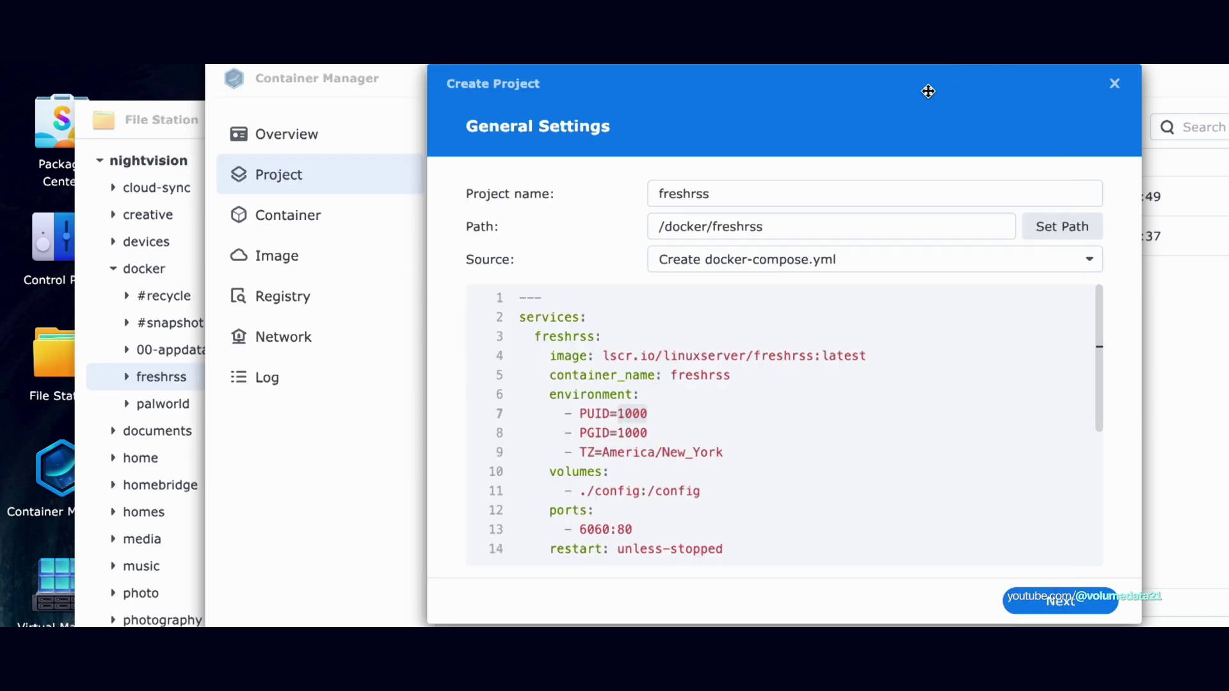
pyautogui.click(642, 395)
pyautogui.click(640, 414)
pyautogui.doubleClick(641, 413)
pyautogui.write('1028')
pyautogui.click(660, 430)
pyautogui.press('BackSpace')
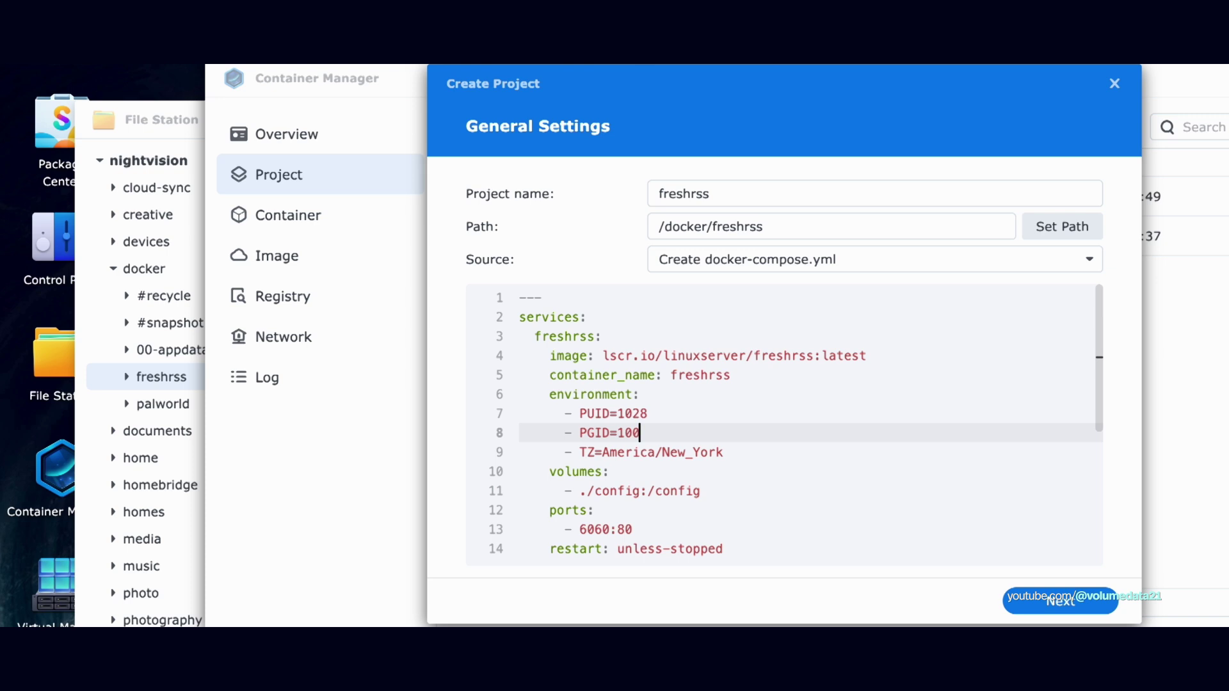
pyautogui.press('Up')
pyautogui.click(640, 433)
pyautogui.scroll(-5, 906, 439)
pyautogui.scroll(5, 941, 474)
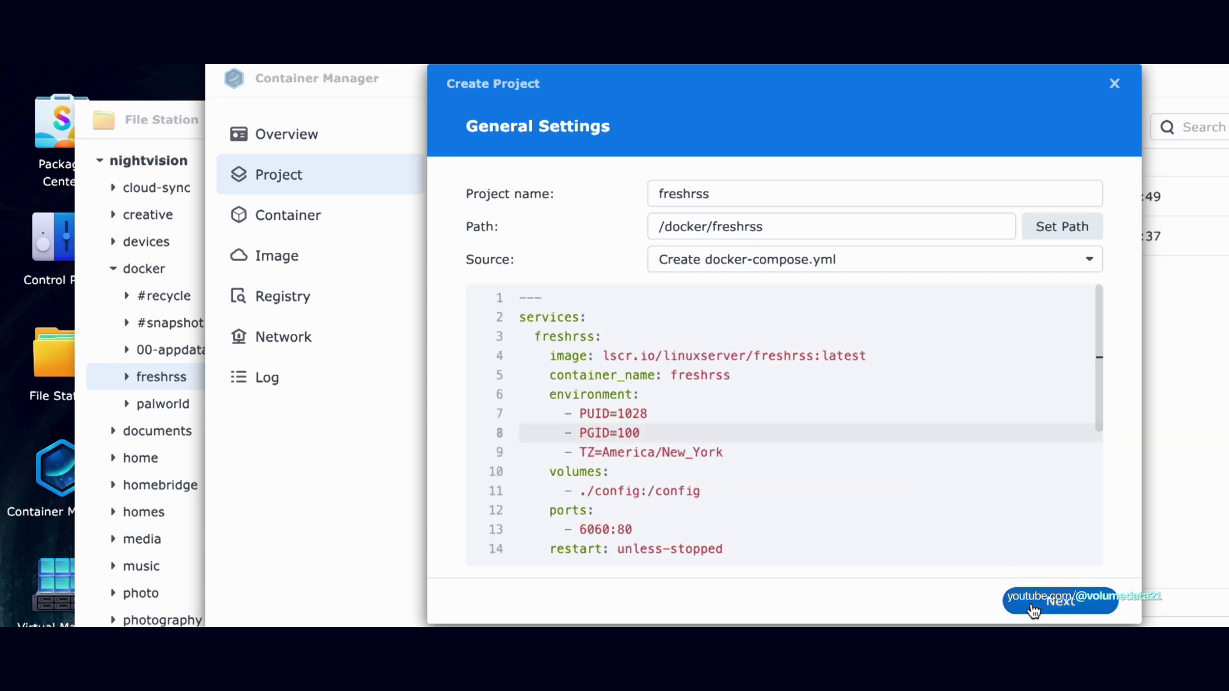
# - Skip the web portal settings and create the freshrss project from the summary
pyautogui.click(1059, 600)
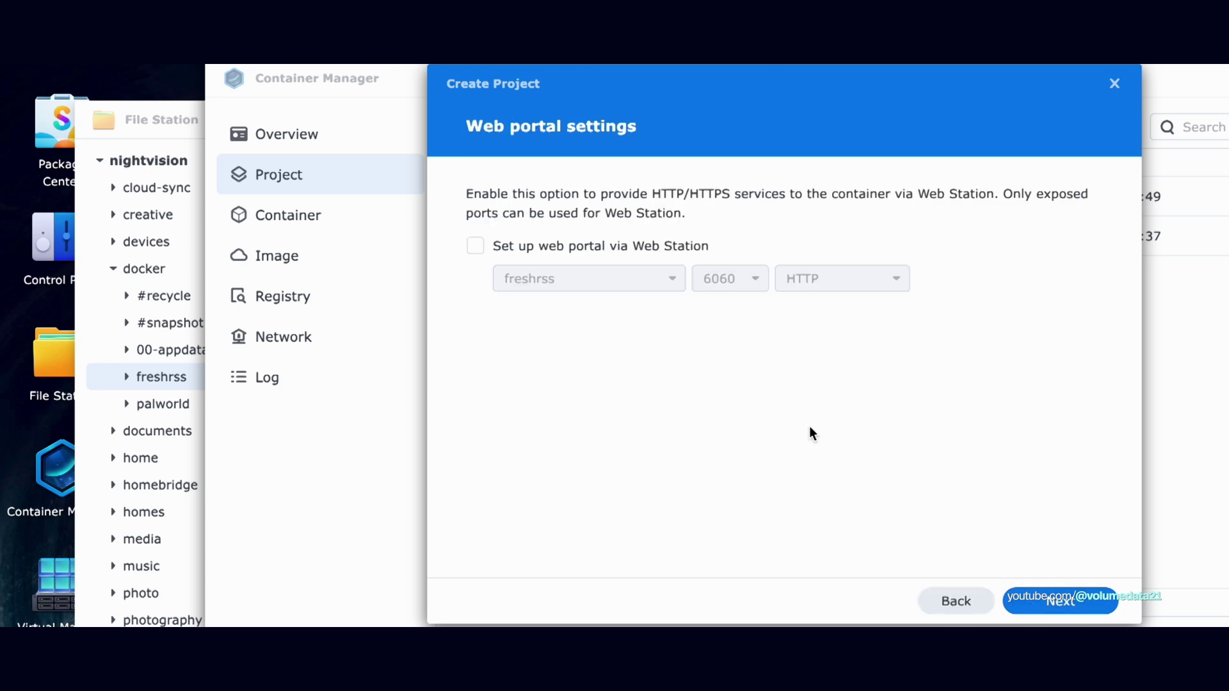
pyautogui.click(1059, 600)
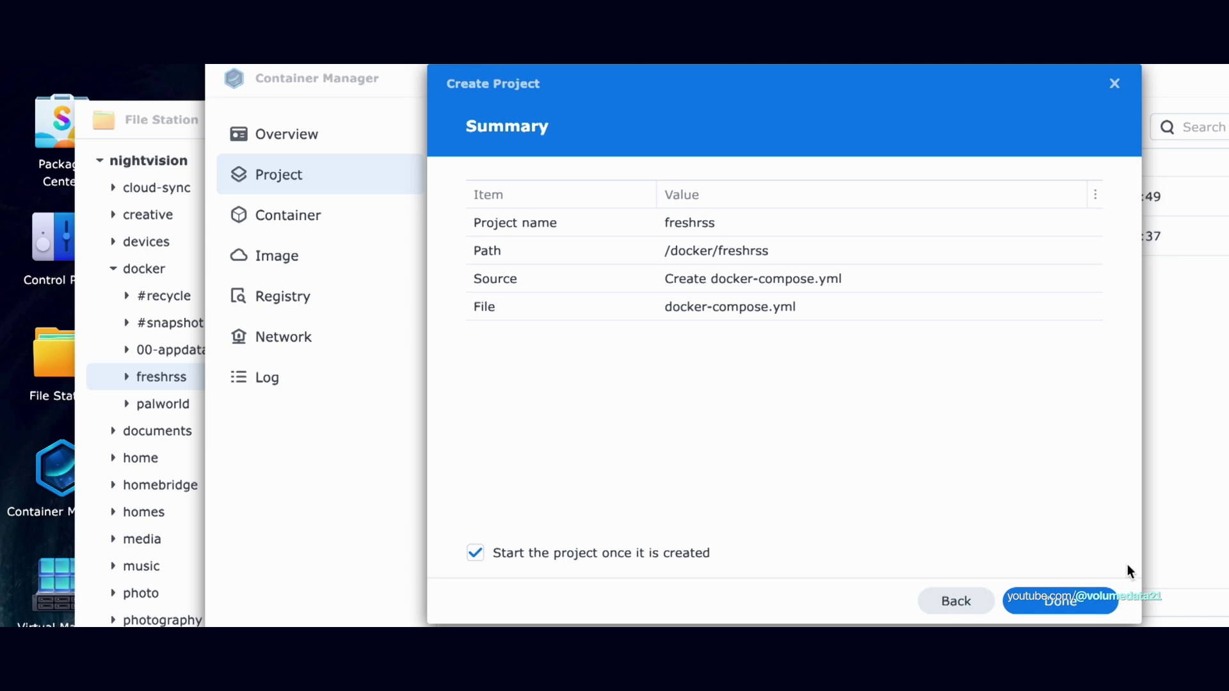
pyautogui.click(1090, 602)
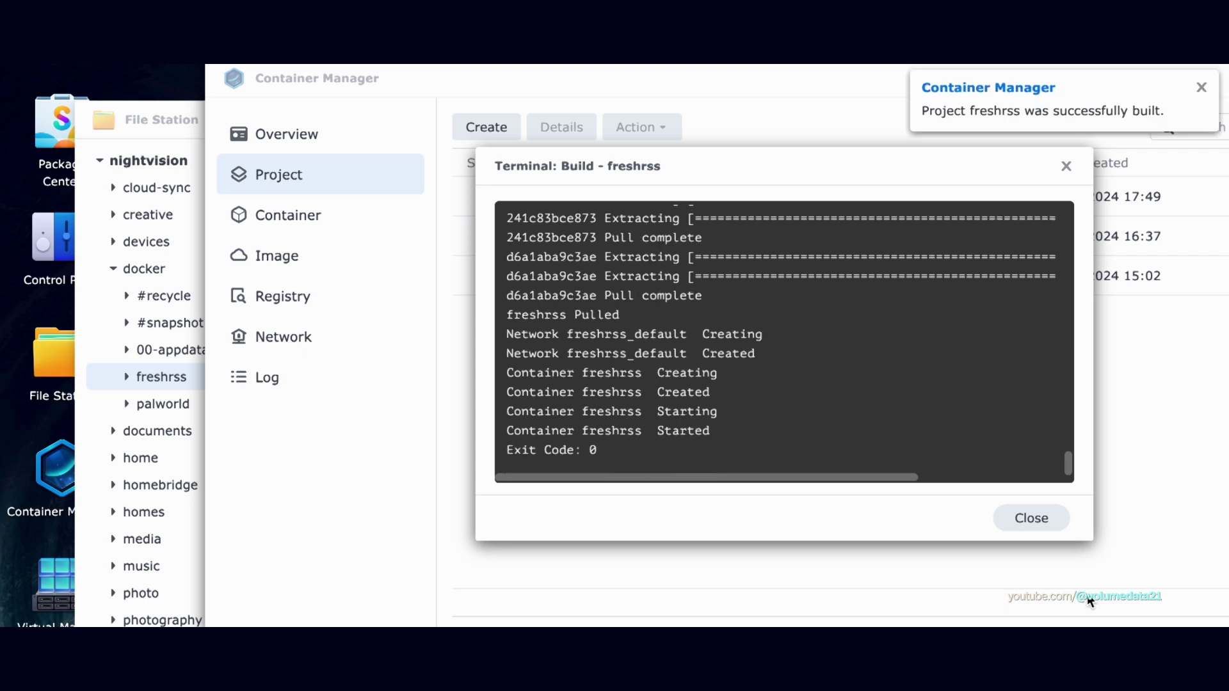
# - Close the finished freshrss build log once the container is running
pyautogui.click(1030, 517)
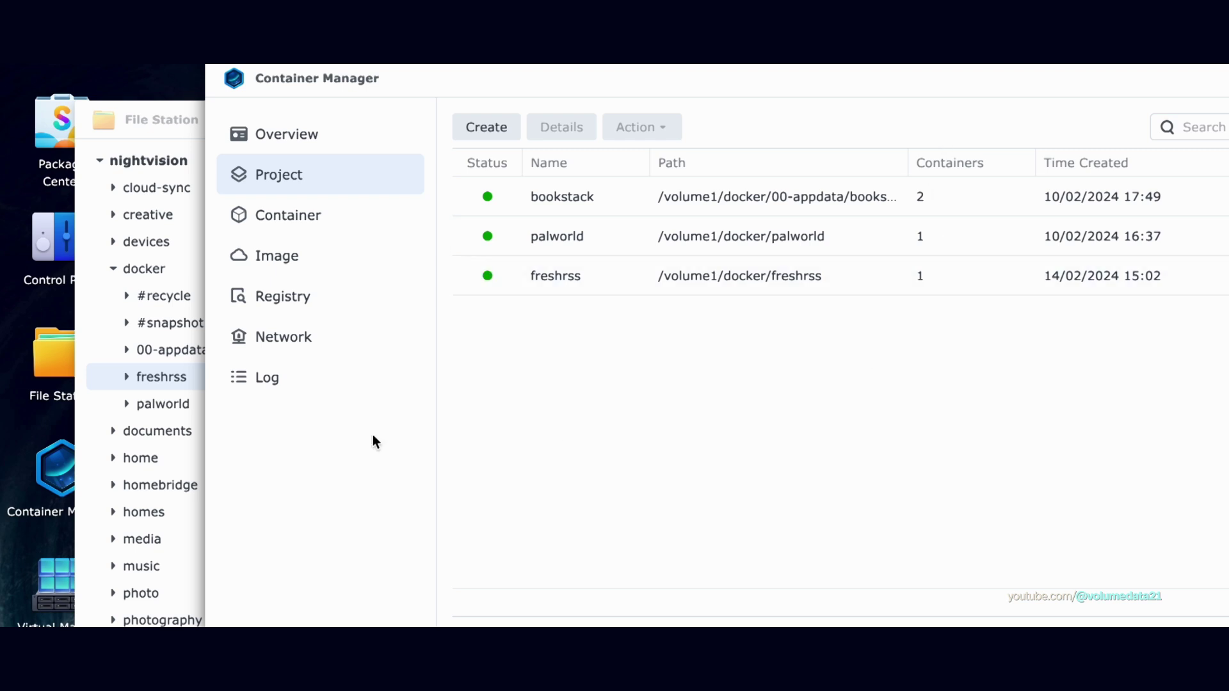
# - View the freshrss project's YAML and check the 6060:80 port mapping
pyautogui.click(342, 229)
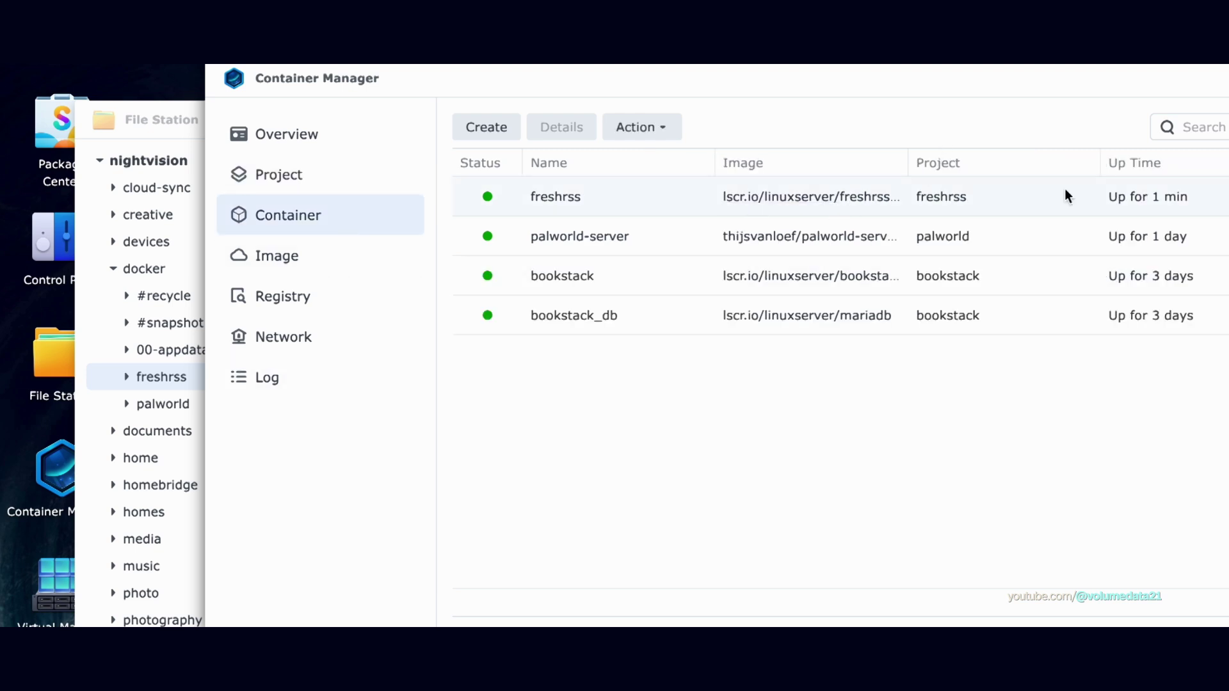
pyautogui.click(335, 179)
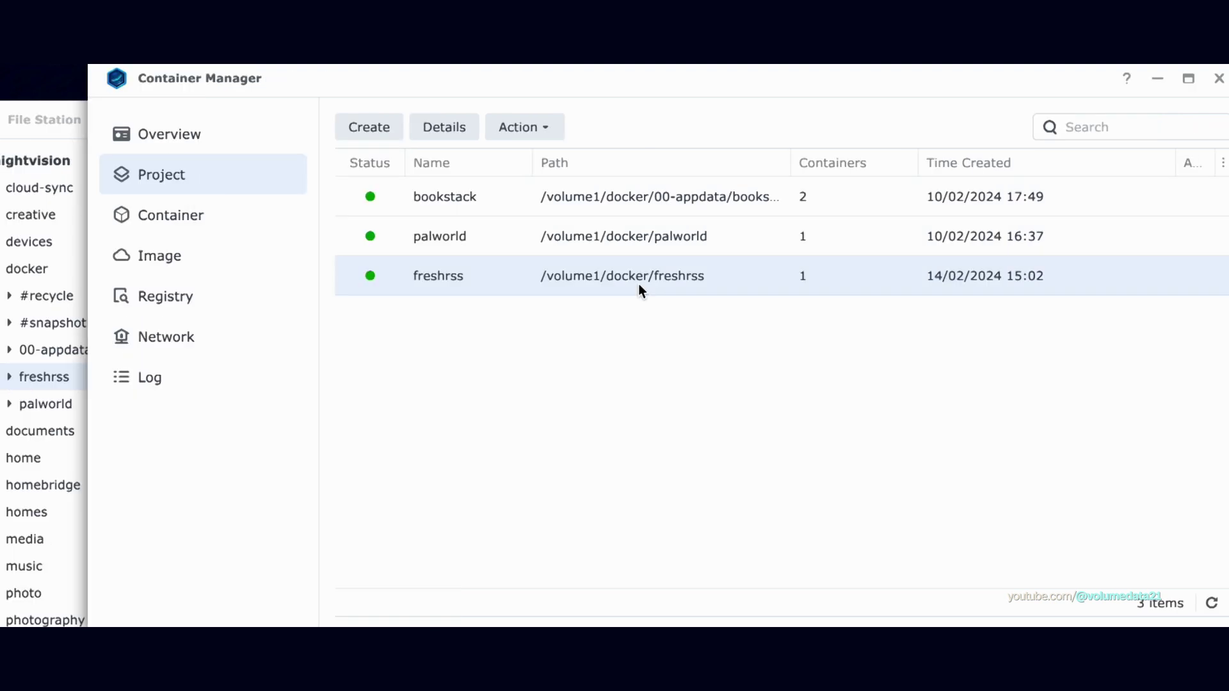
pyautogui.click(639, 287)
pyautogui.click(598, 185)
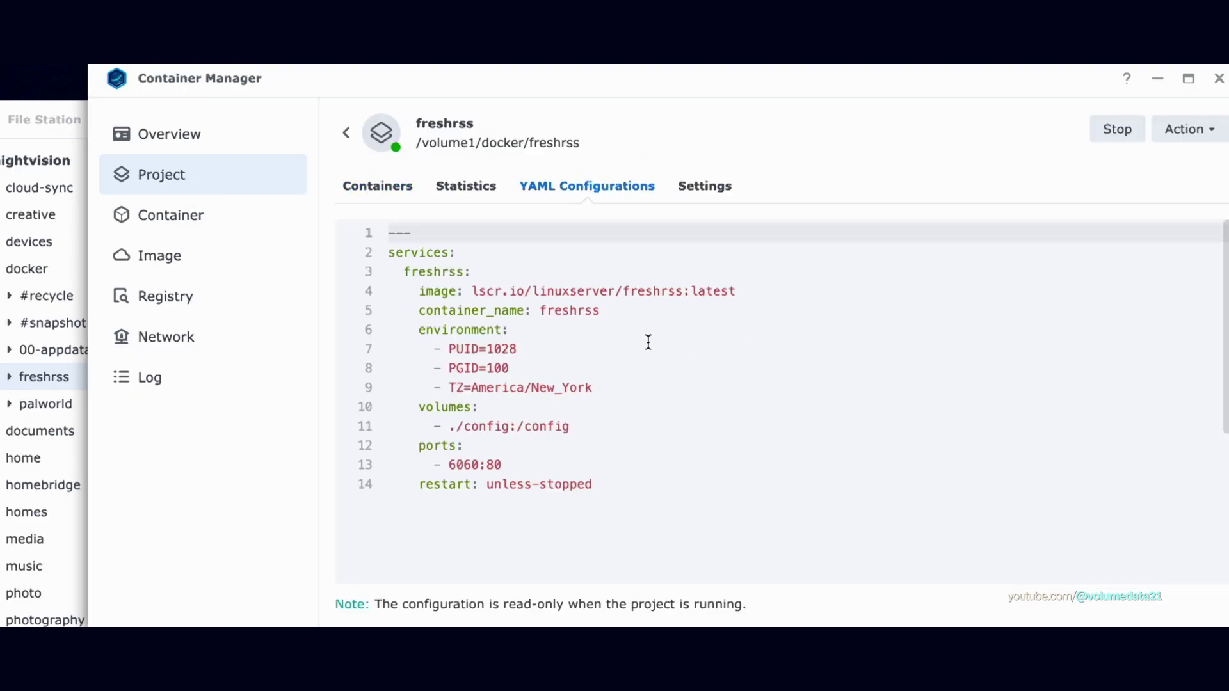
pyautogui.doubleClick(467, 461)
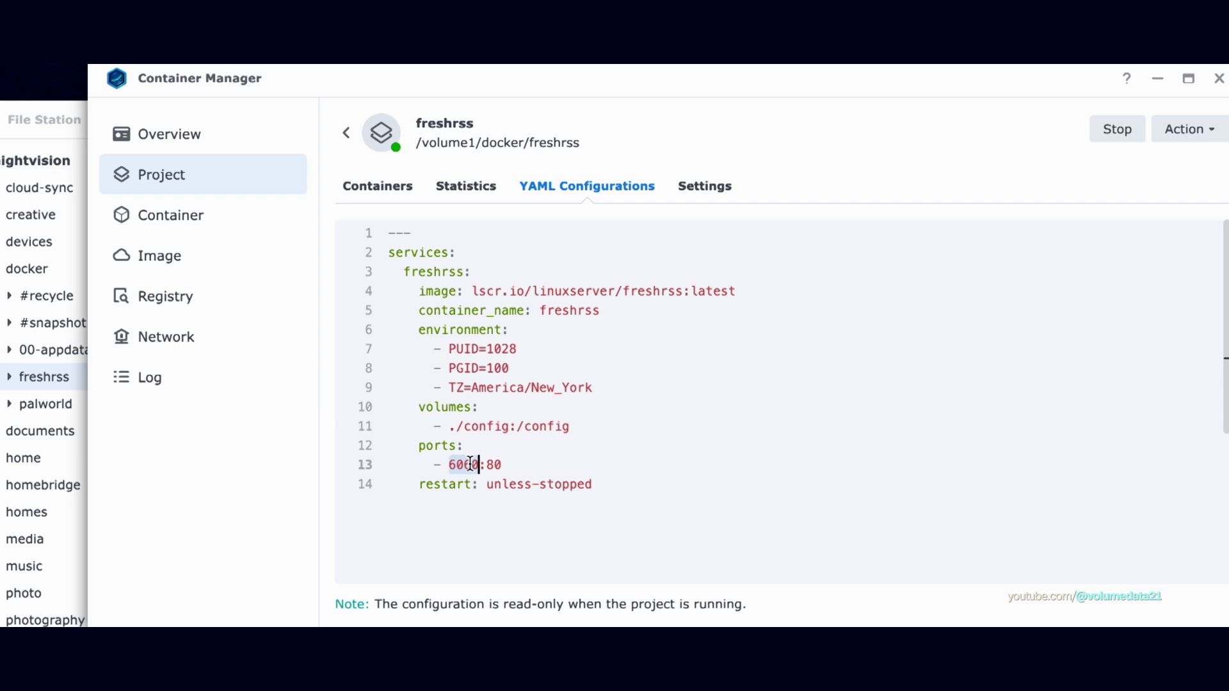
pyautogui.doubleClick(493, 465)
pyautogui.doubleClick(466, 465)
pyautogui.moveTo(948, 84); pyautogui.dragTo(914, 117)
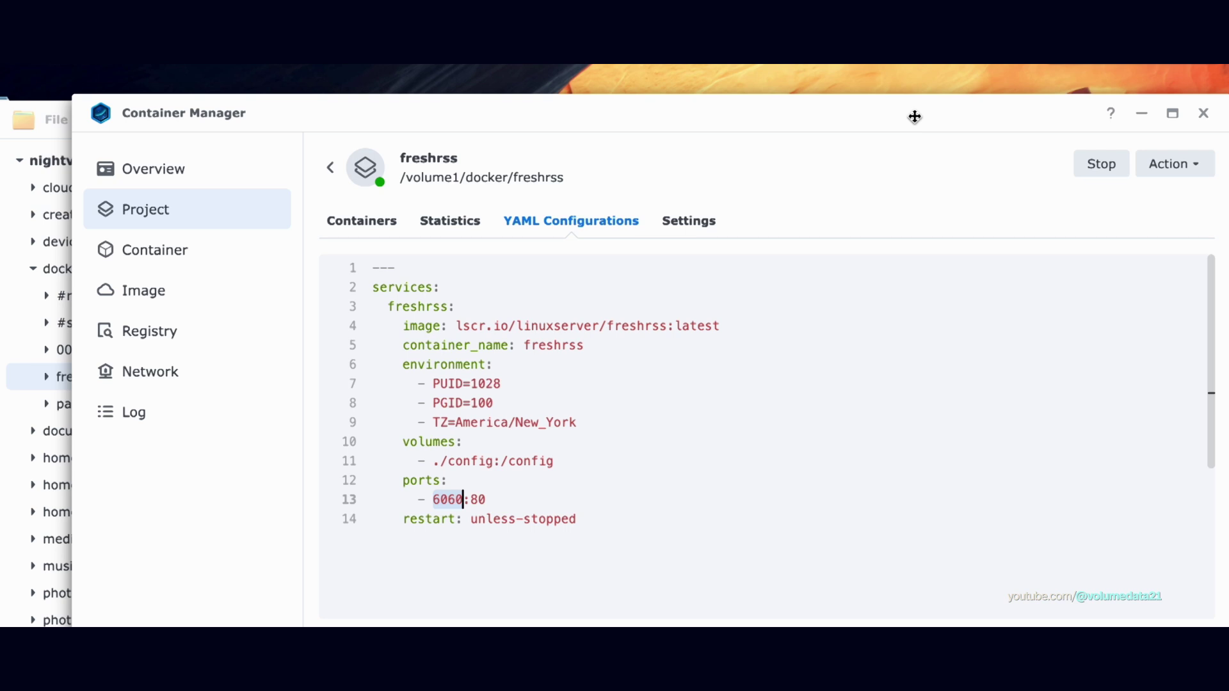
# - Open the DSM widgets and read LAN 1's address 192.168.86.60 in System Health
pyautogui.click(1174, 65)
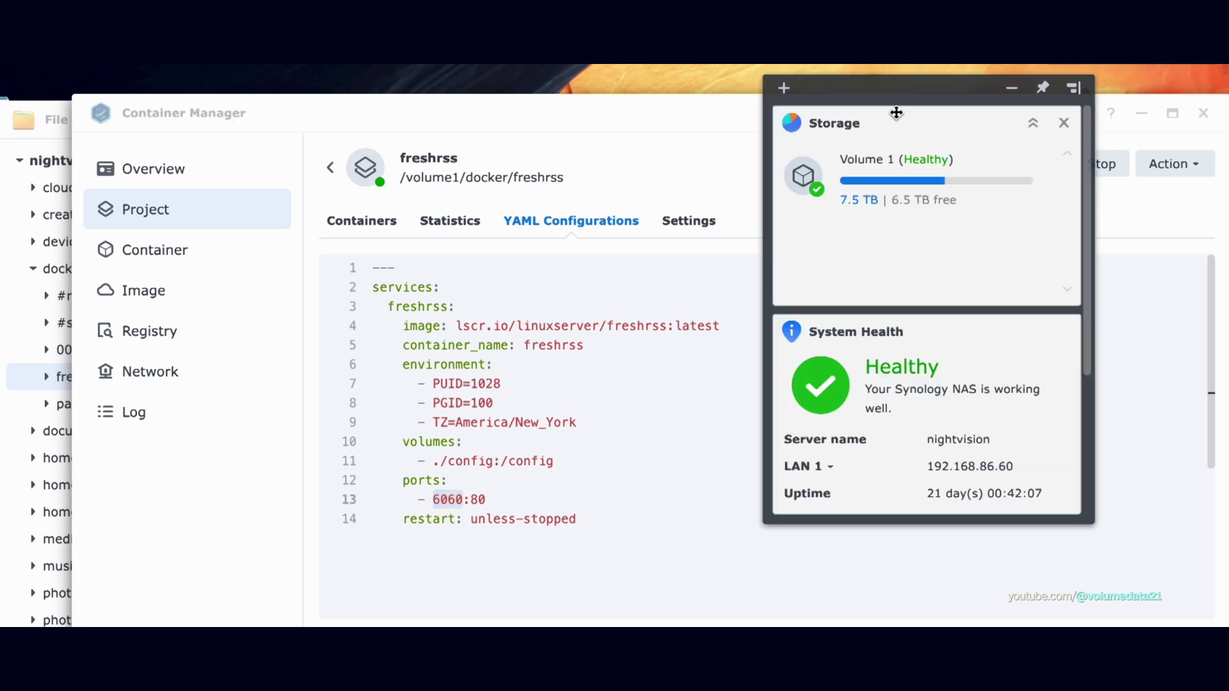
pyautogui.click(781, 89)
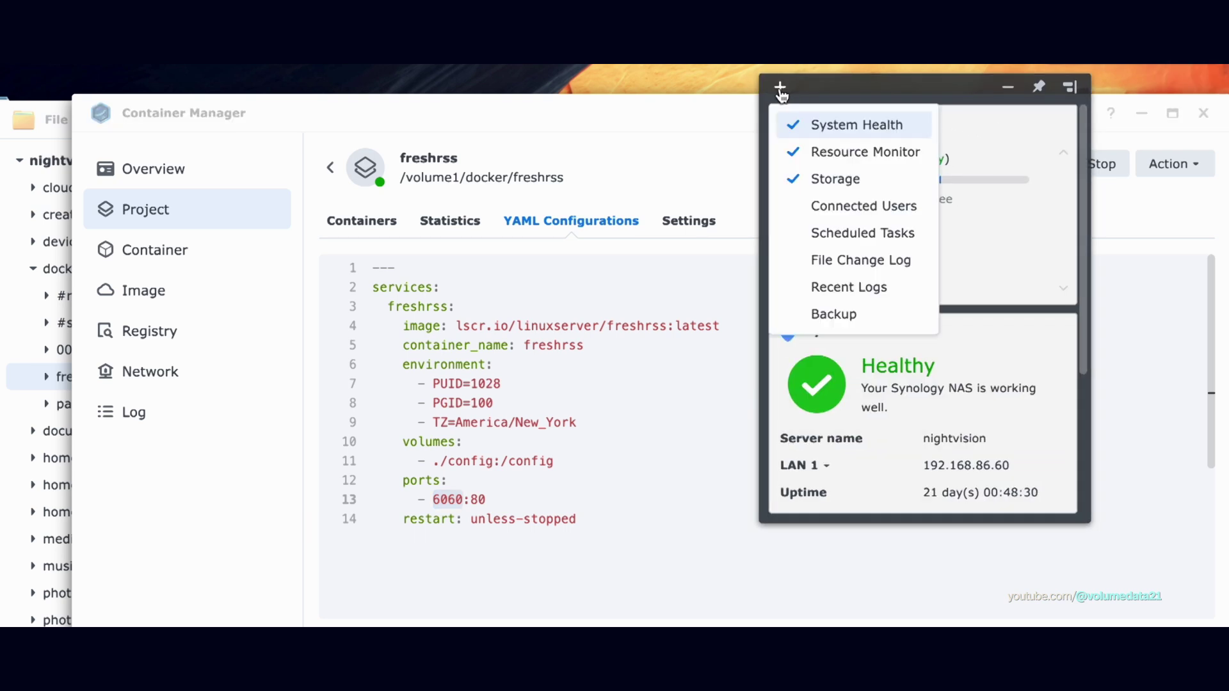
pyautogui.click(888, 88)
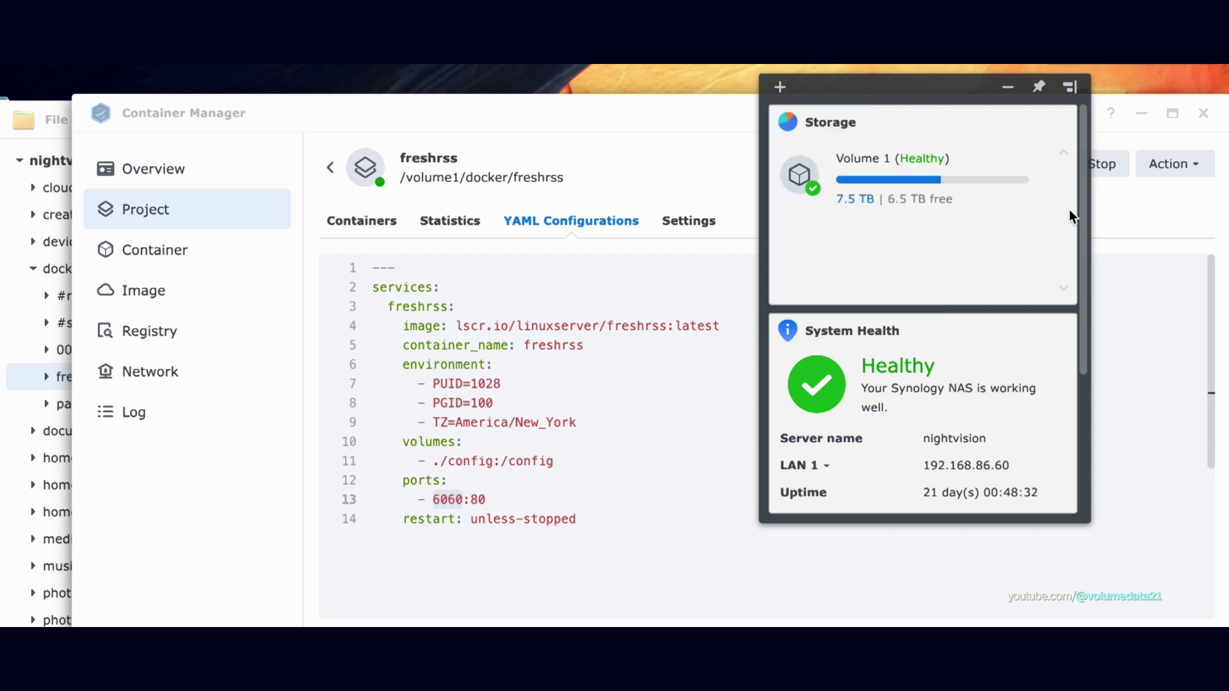
pyautogui.moveTo(1080, 175); pyautogui.dragTo(1081, 256)
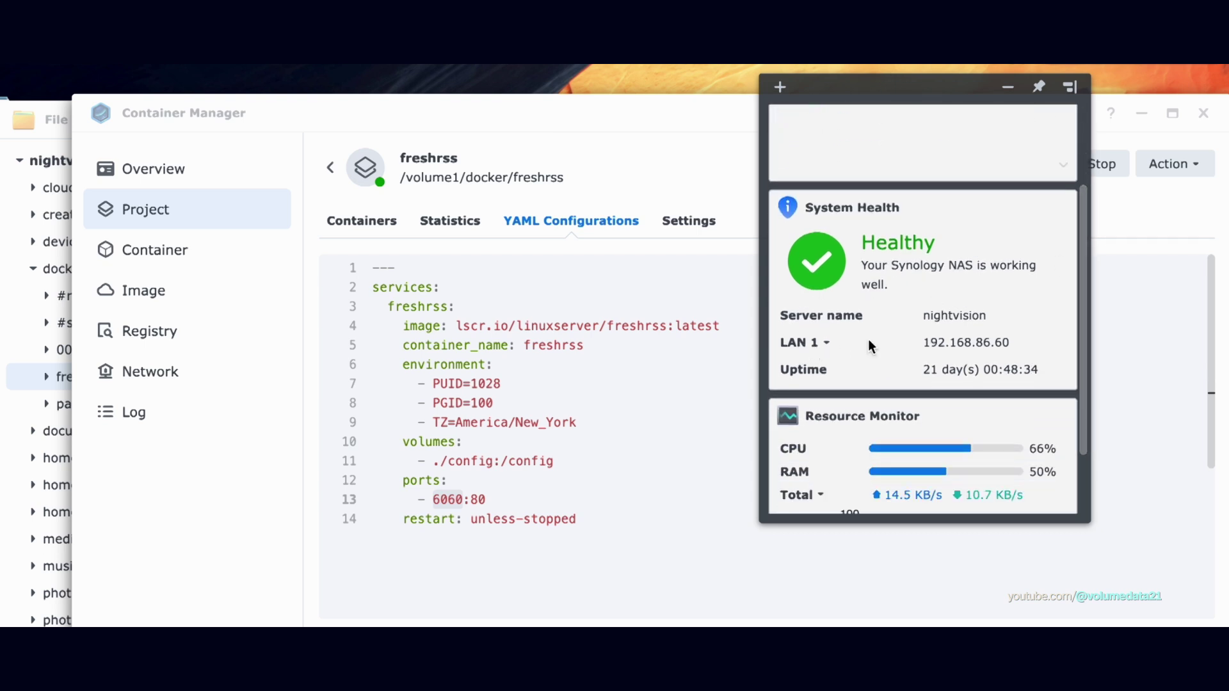
pyautogui.click(823, 342)
pyautogui.click(909, 343)
pyautogui.click(820, 344)
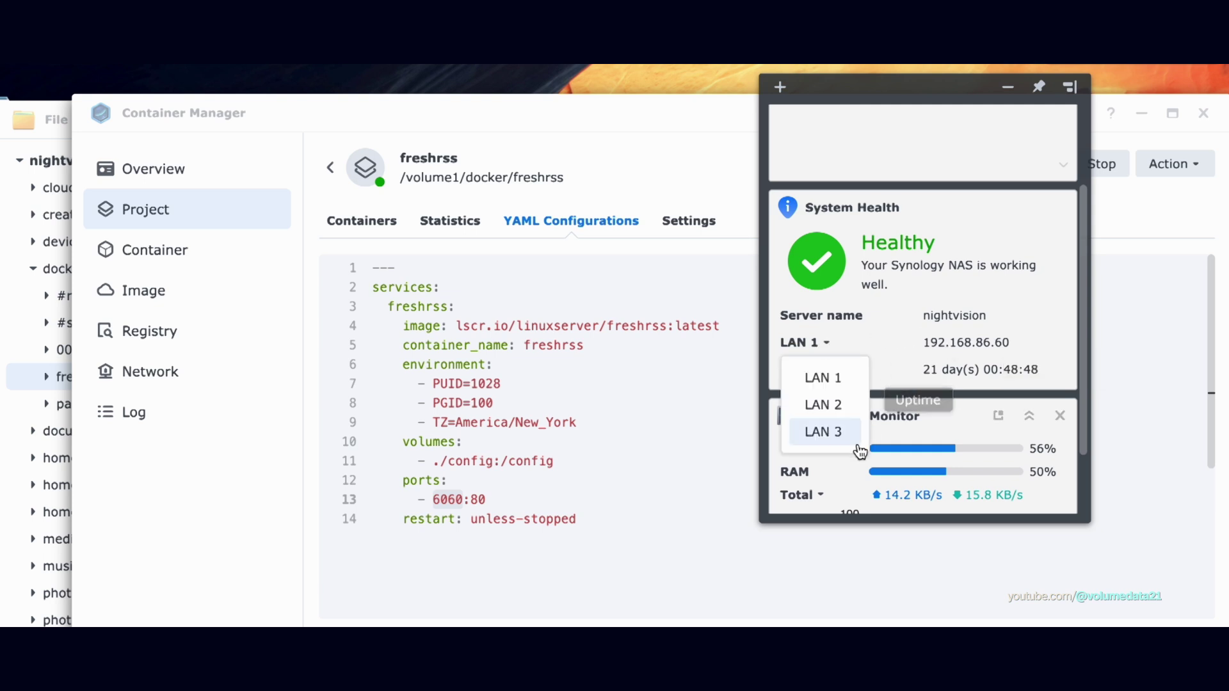
pyautogui.click(900, 324)
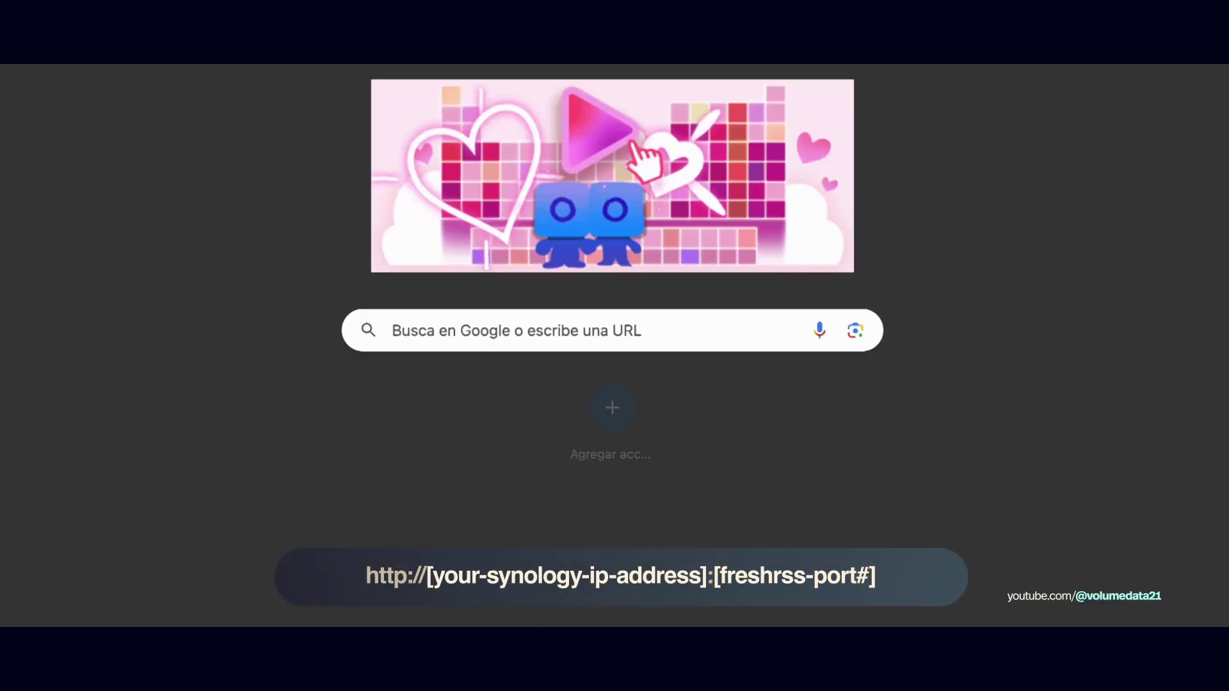
# - Load 192.168.86.60:6060 in Chrome to reach the FreshRSS installer
pyautogui.write('192')
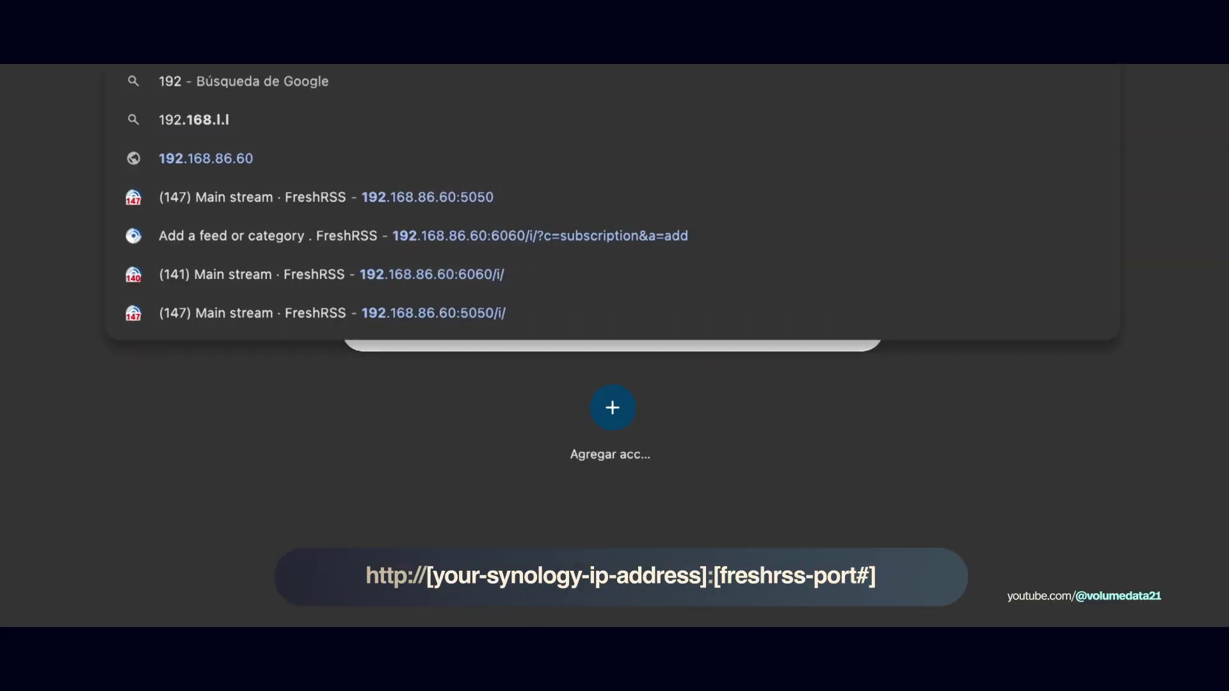
pyautogui.write('.168.86.60:60')
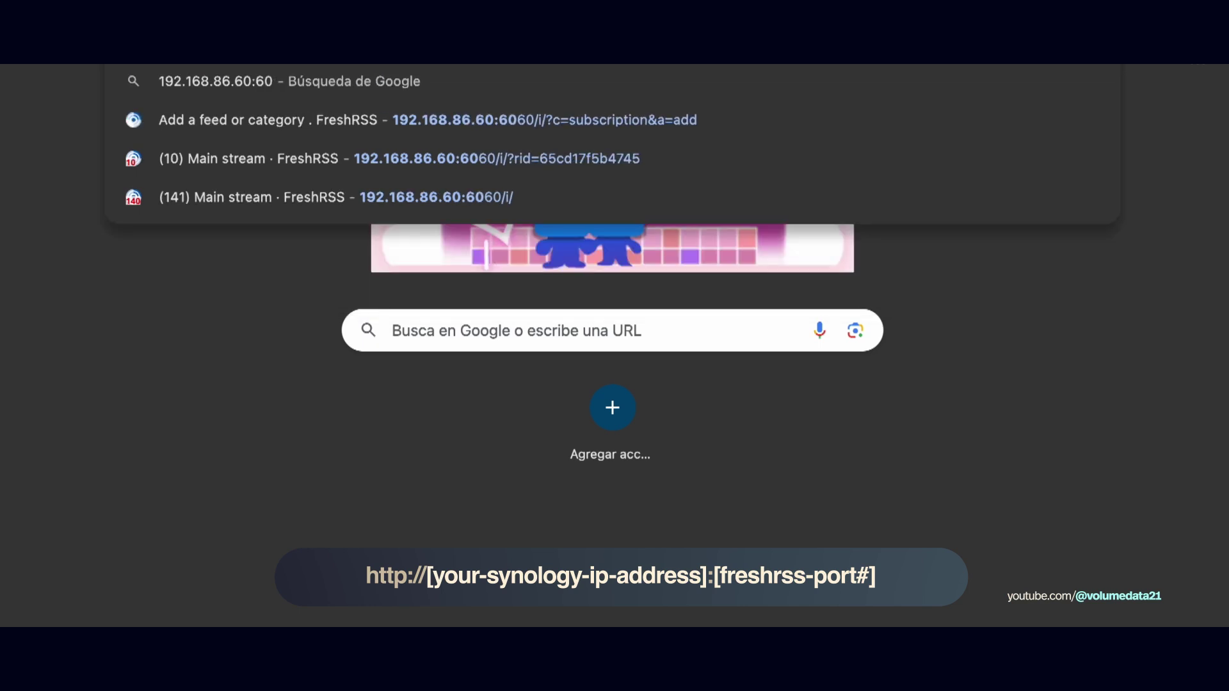
pyautogui.write('60')
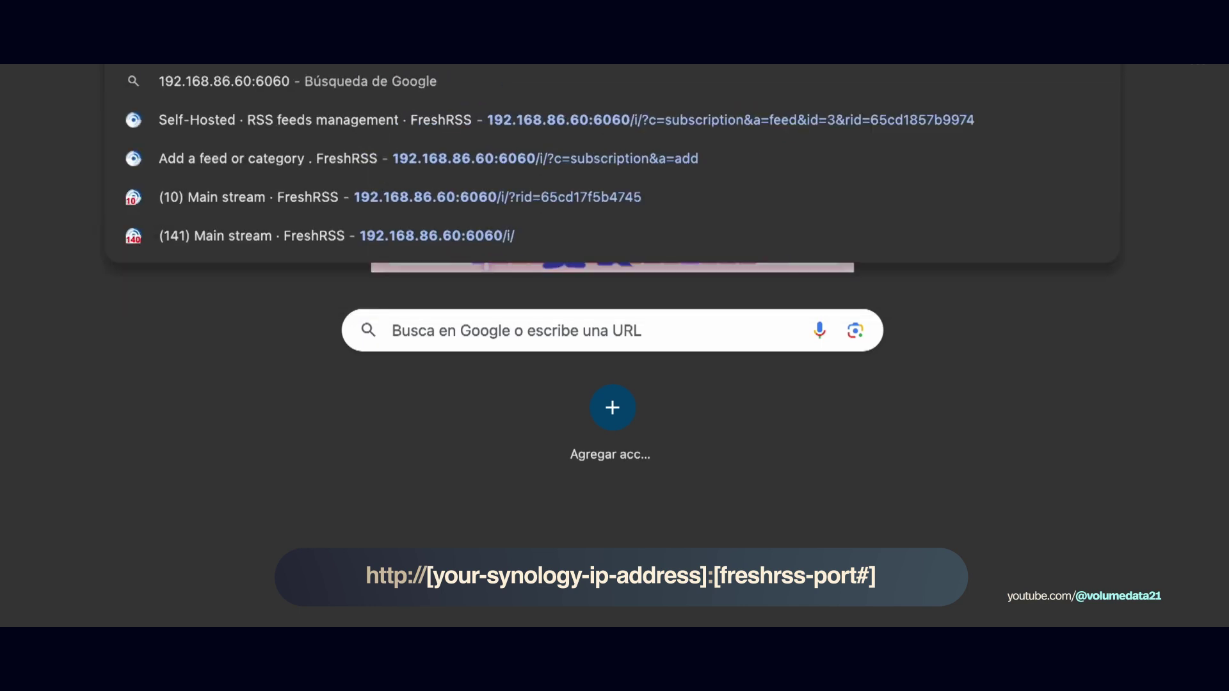
pyautogui.press('Return')
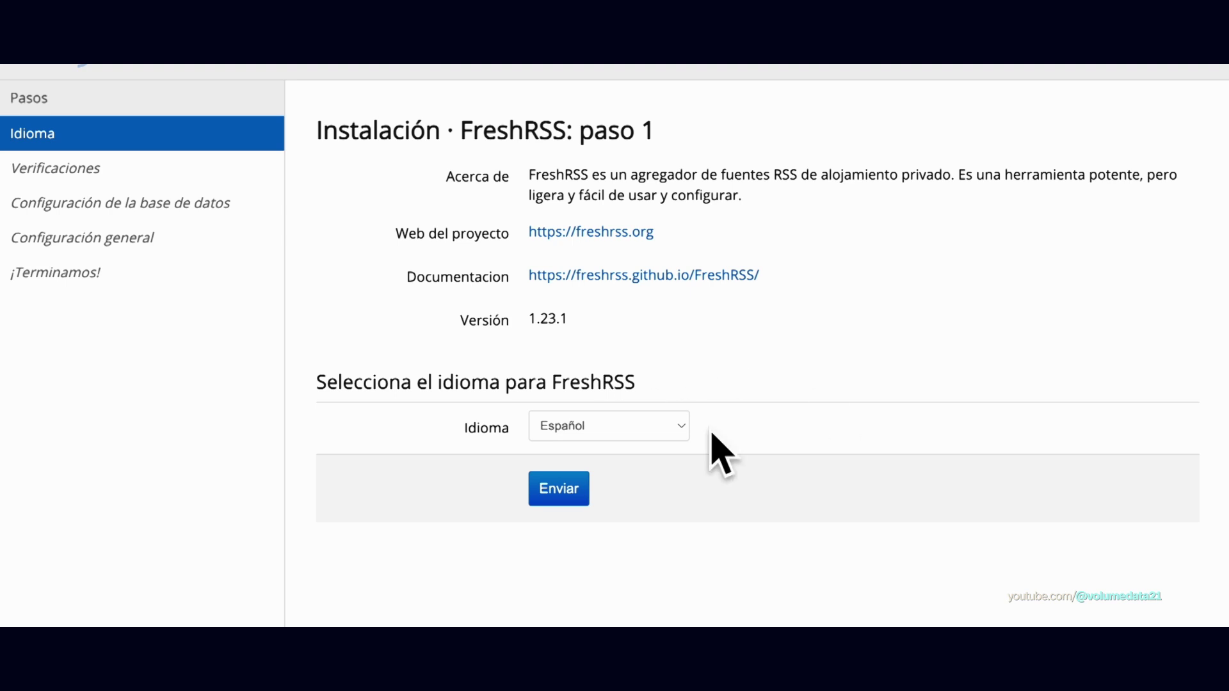
# - Set the installer language to English (United States), pass the checks, and choose SQLite
pyautogui.click(659, 426)
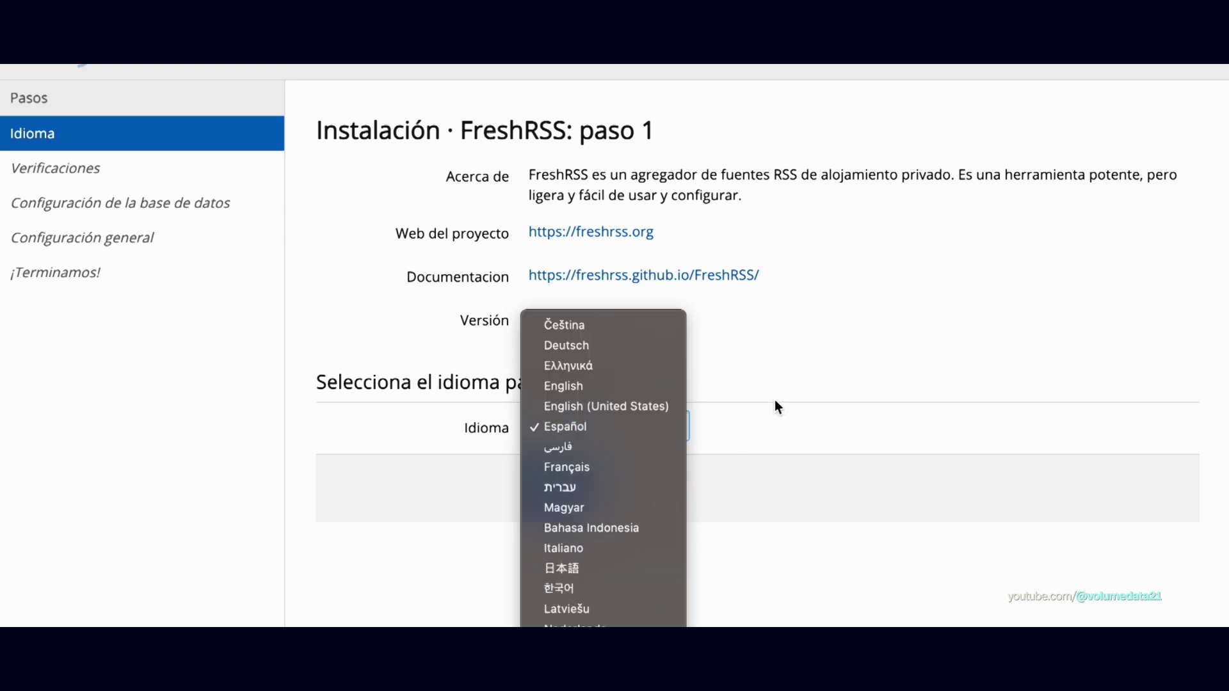
pyautogui.click(820, 426)
pyautogui.click(558, 488)
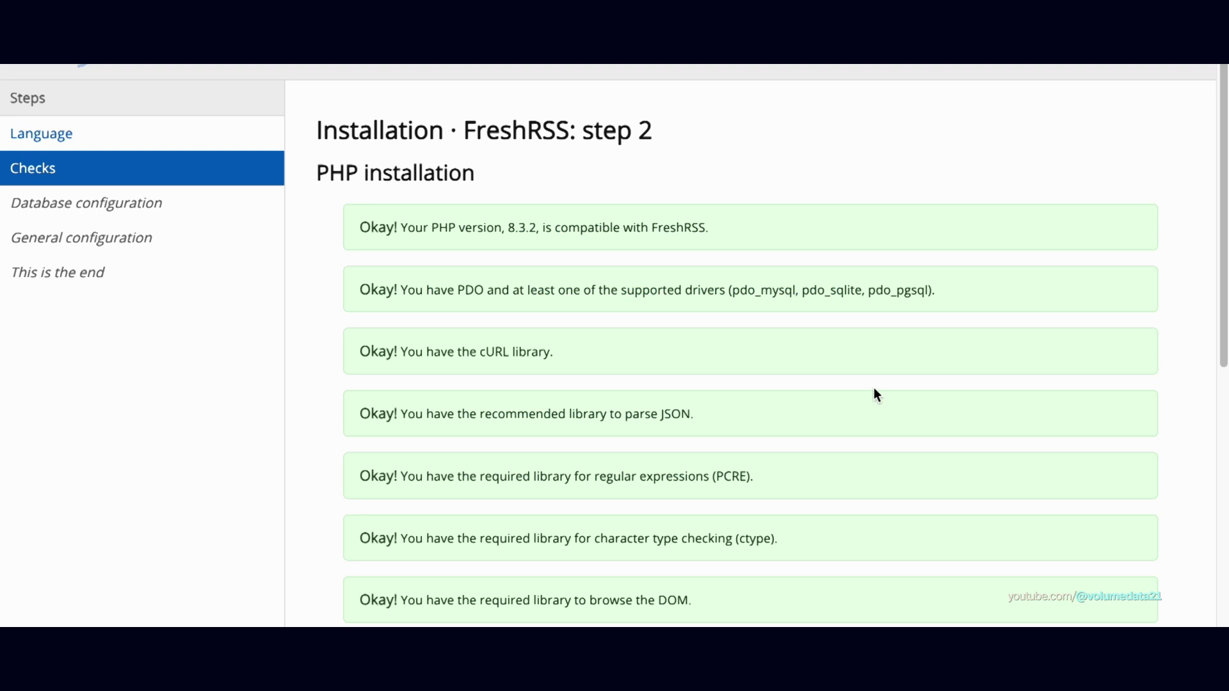
pyautogui.moveTo(1223, 133); pyautogui.dragTo(1092, 511)
pyautogui.click(643, 612)
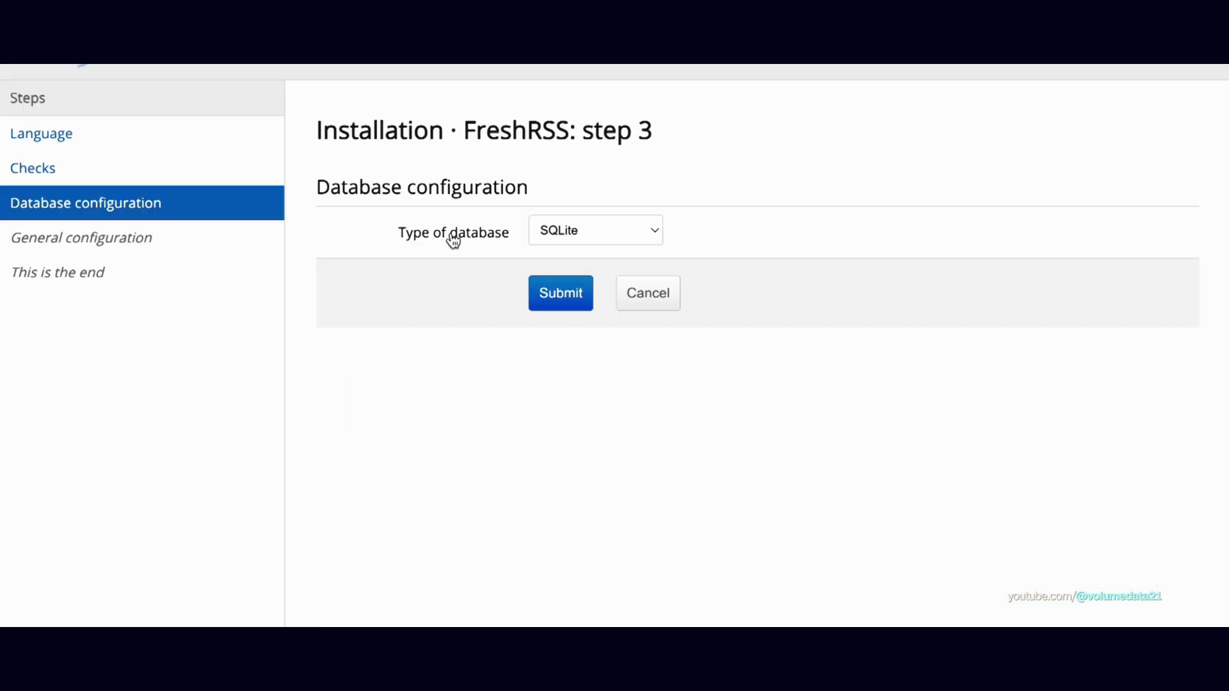
pyautogui.click(558, 312)
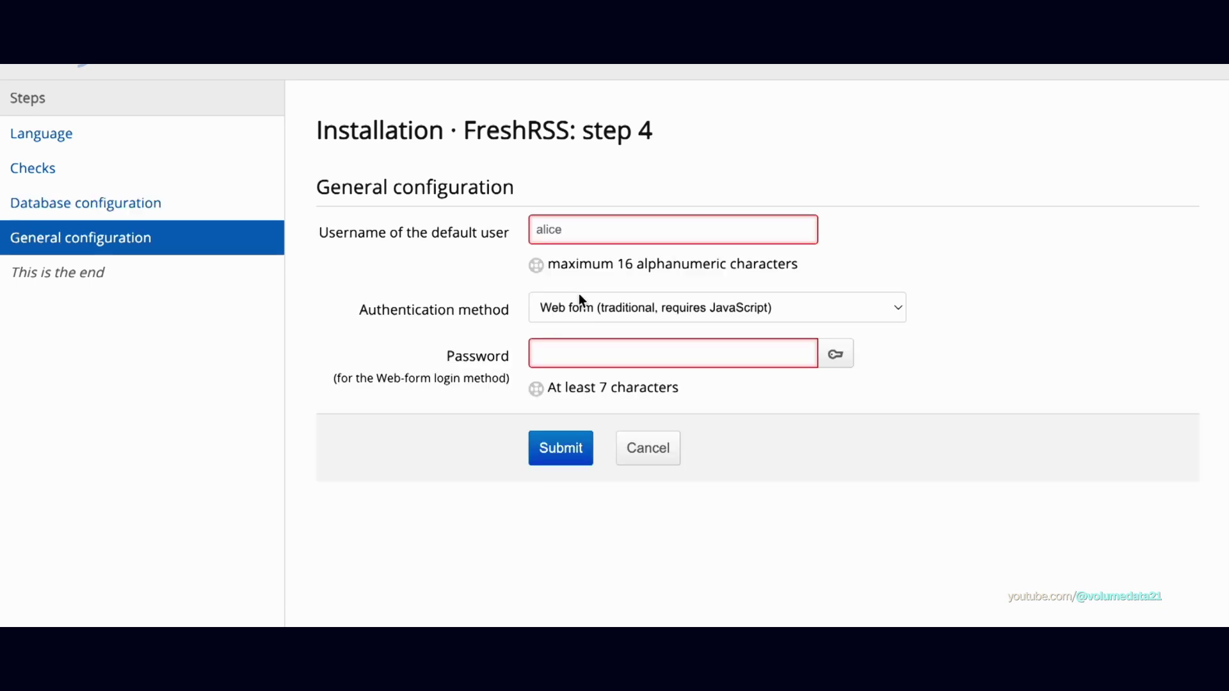
# - Enter the default user's username in General configuration
pyautogui.click(565, 224)
pyautogui.write('volume21')
pyautogui.press('BackSpace')
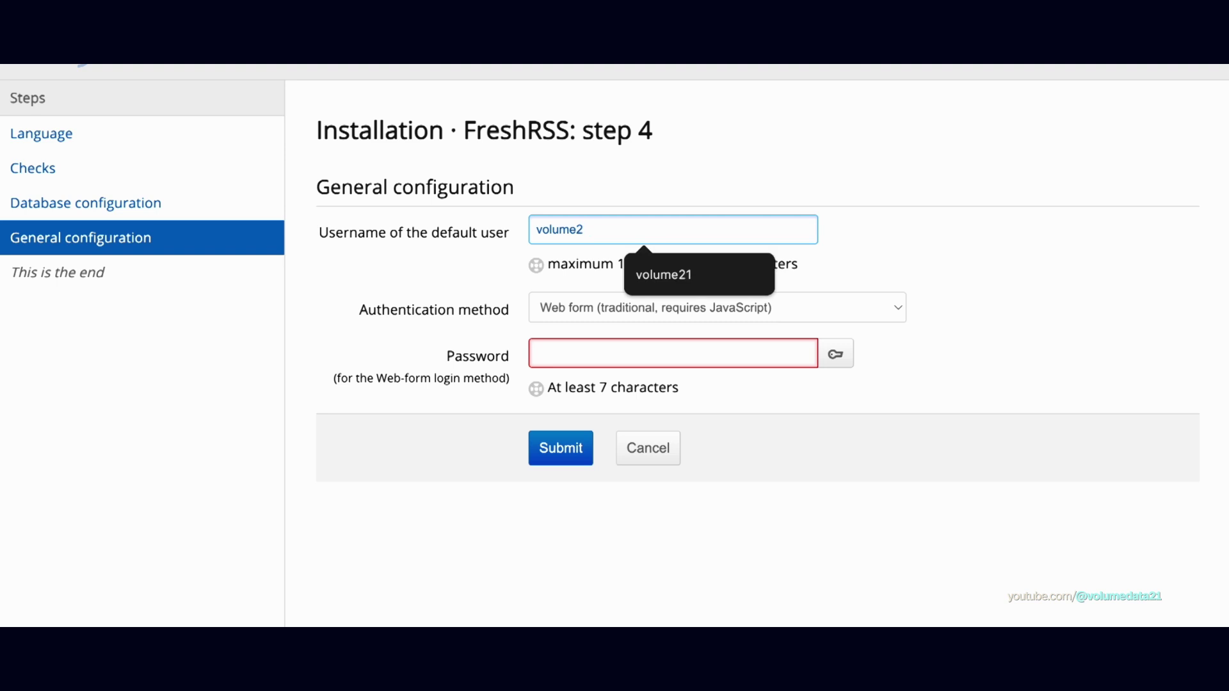
pyautogui.write('1')
pyautogui.click(839, 205)
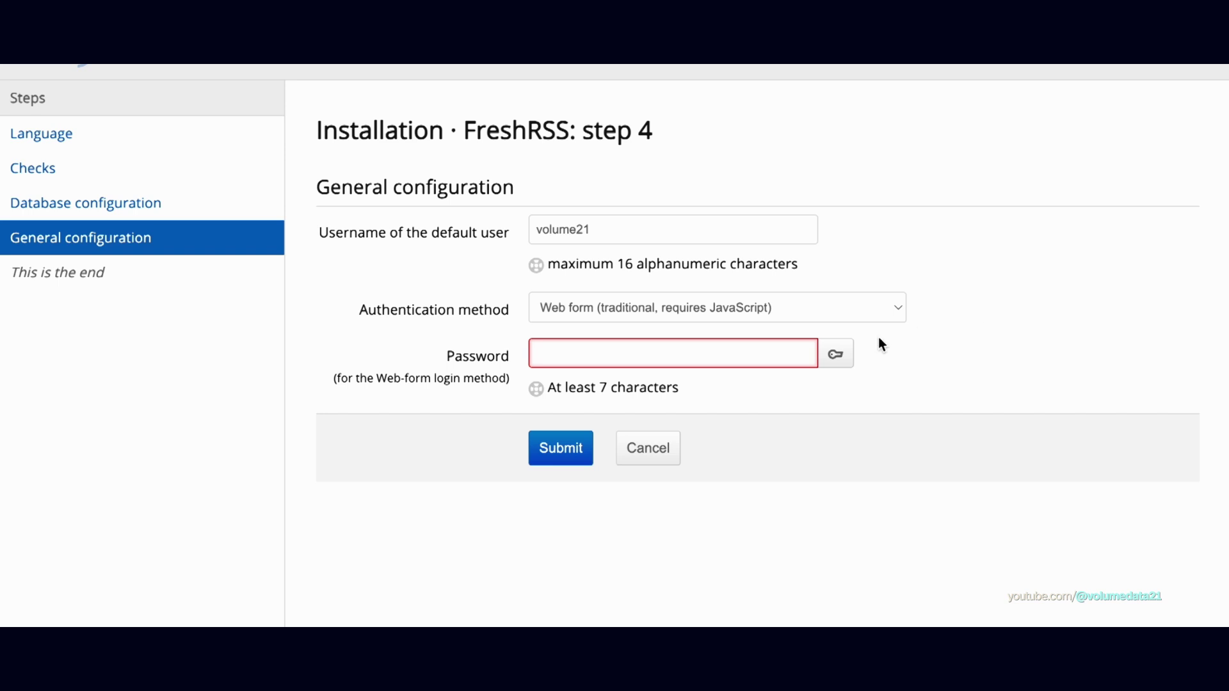
# - Generate a password with Bitwarden's free generator in a new tab and copy it
pyautogui.click(677, 351)
pyautogui.hotkey('ctrl', 't')
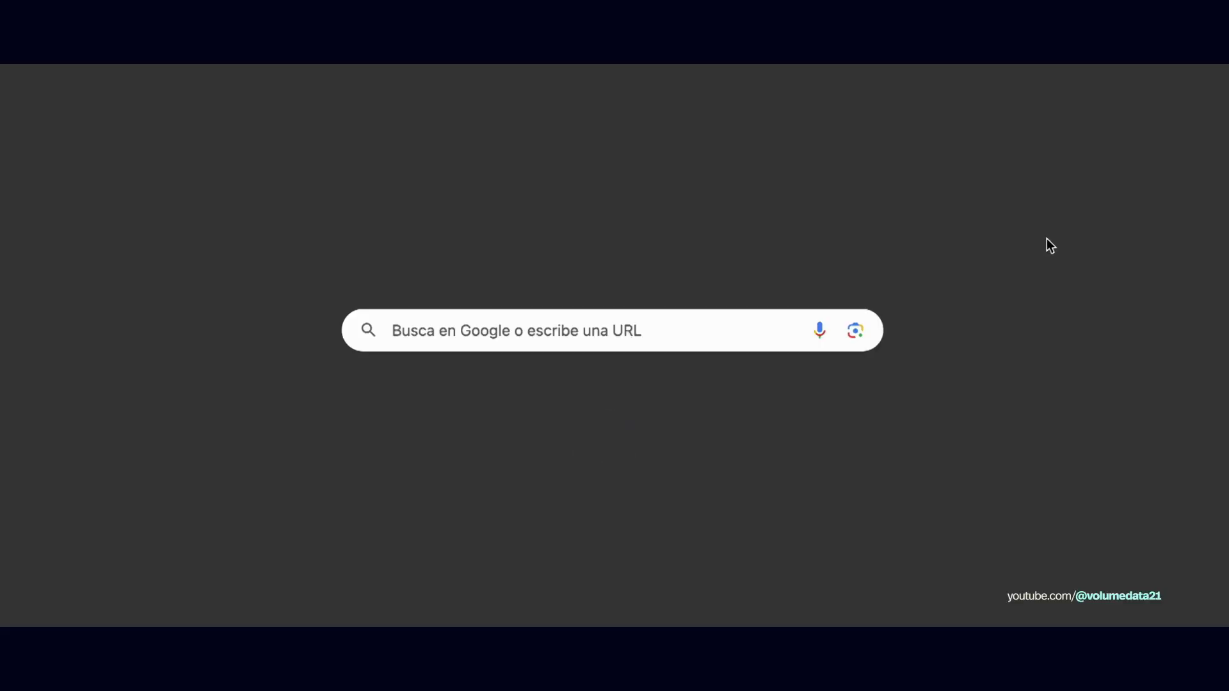
pyautogui.write('bitwarden password generator')
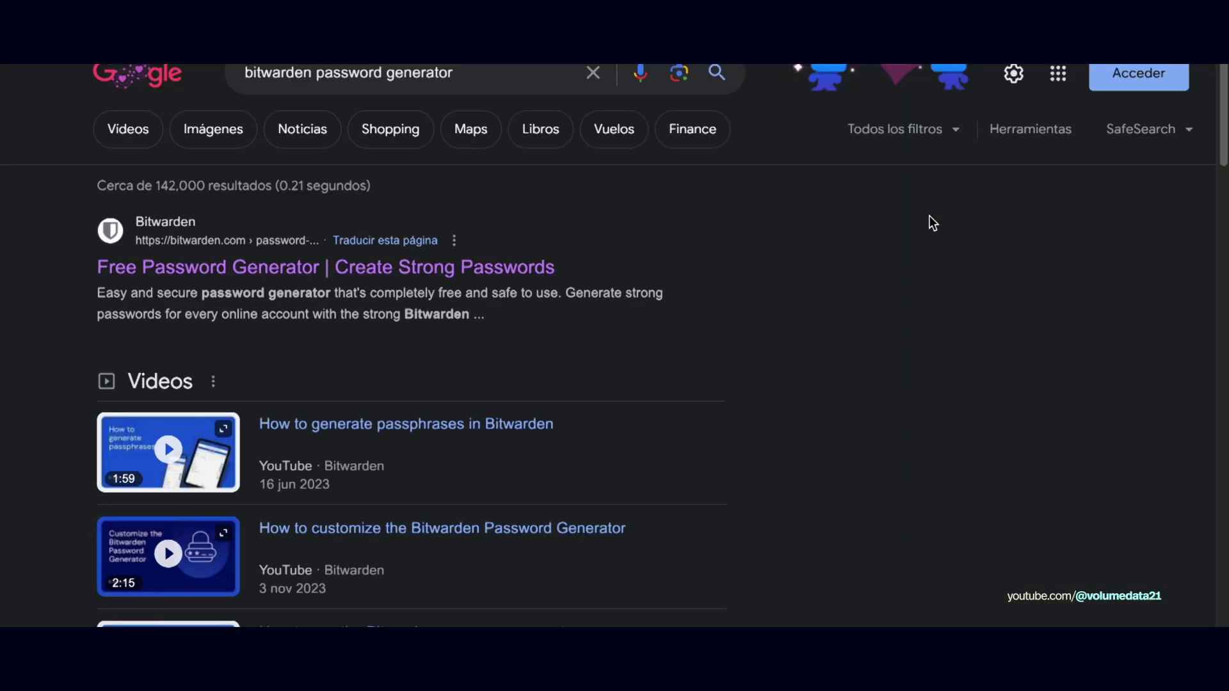
pyautogui.click(536, 266)
pyautogui.click(845, 575)
pyautogui.click(845, 575)
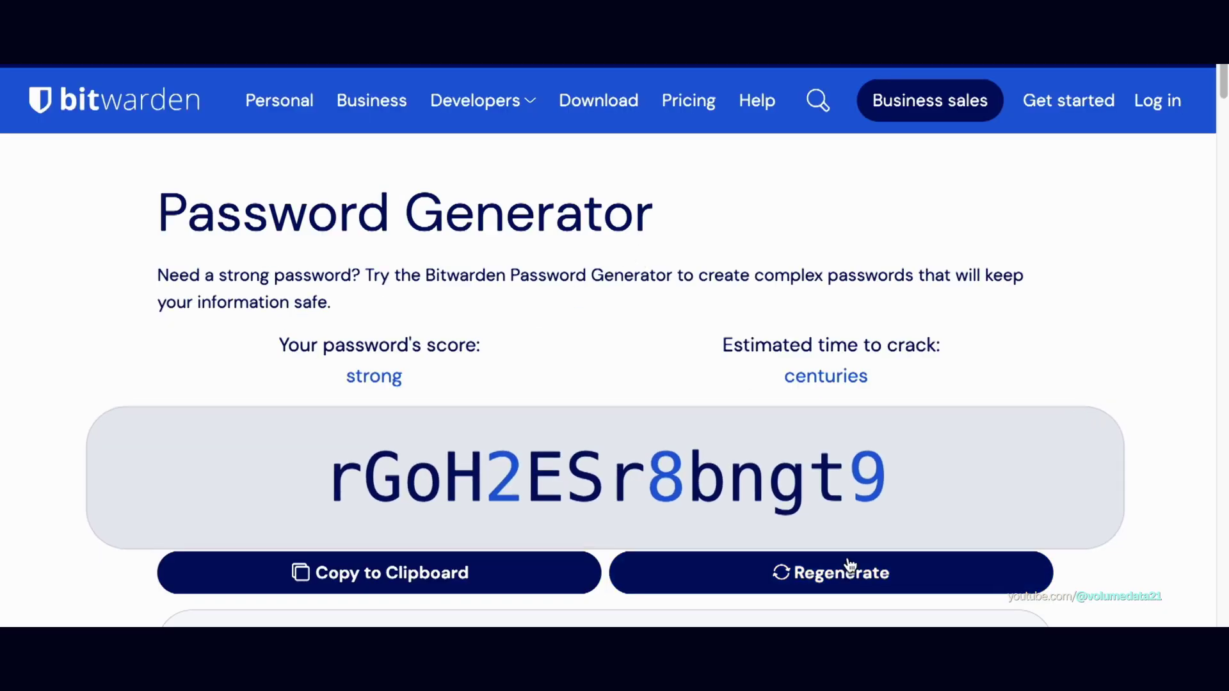
pyautogui.click(417, 586)
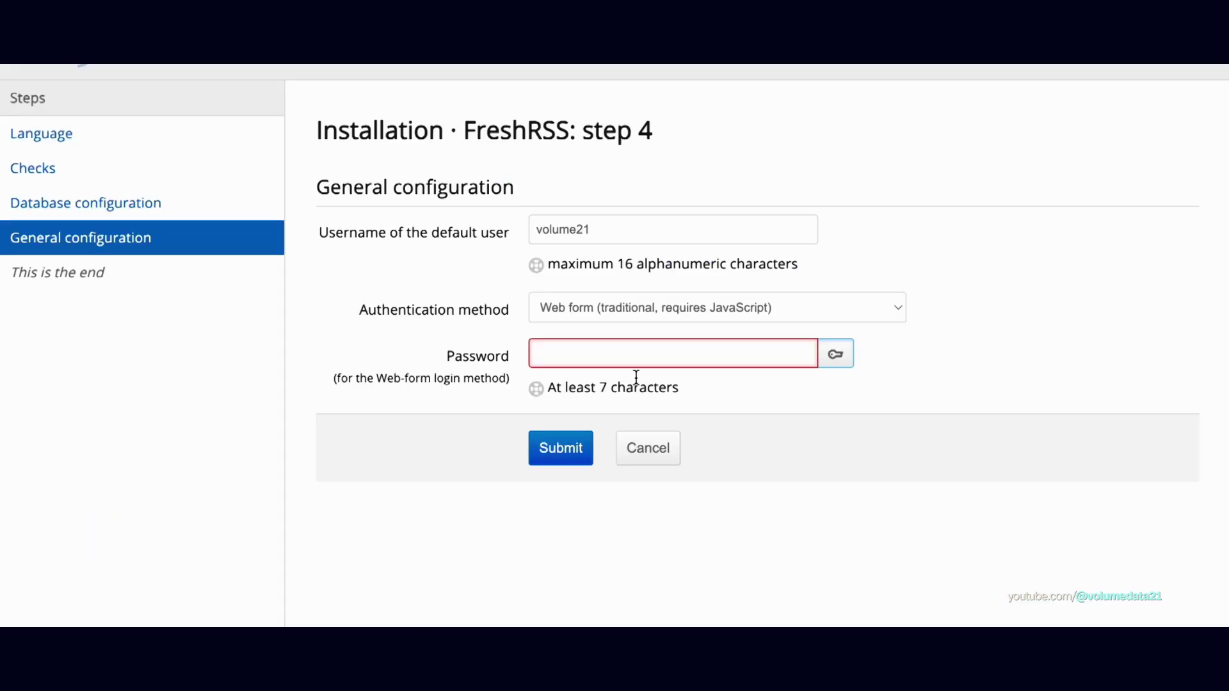
# - Paste the generated password and complete the FreshRSS installation
pyautogui.hotkey('ctrl', 'v')
pyautogui.click(559, 455)
pyautogui.click(654, 274)
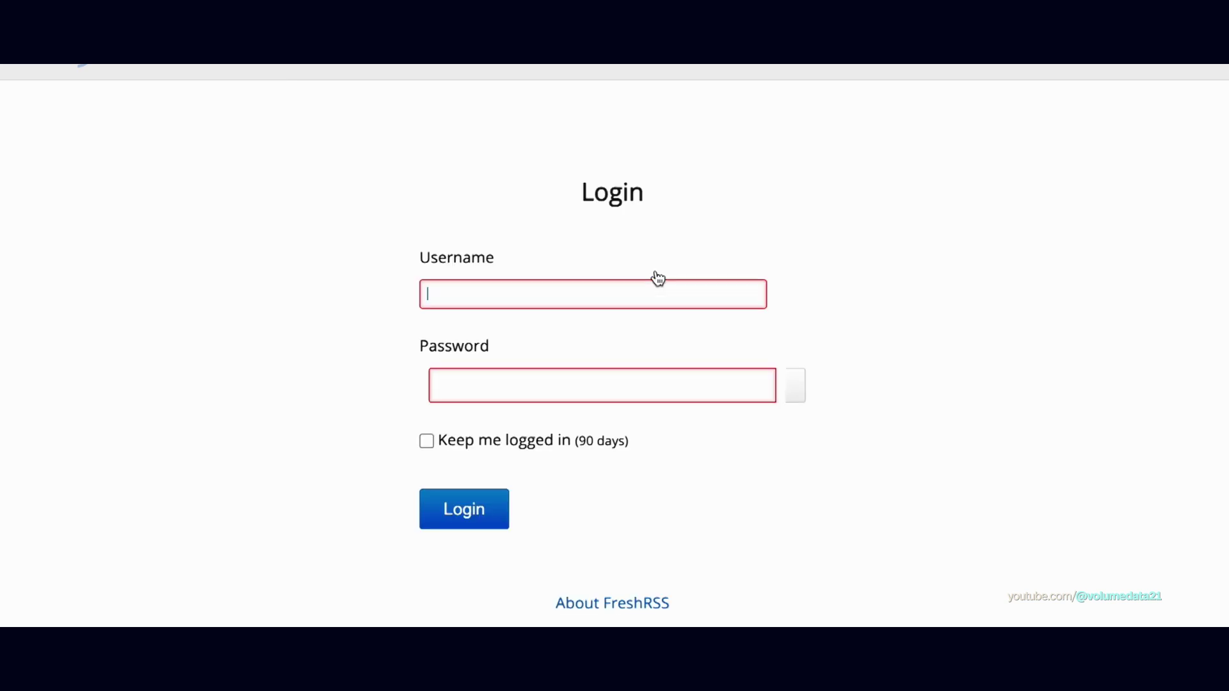
# - Log in with the new username and password, keeping the session logged in
pyautogui.write('volume21')
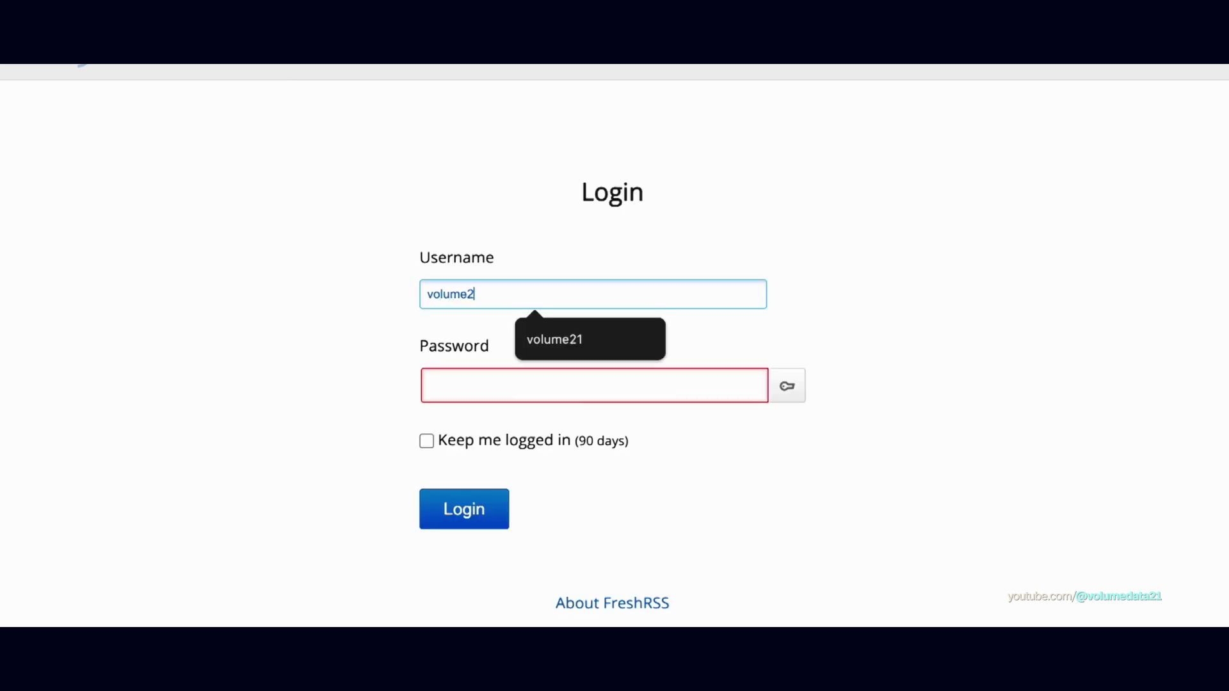
pyautogui.press('Tab')
pyautogui.hotkey('ctrl', 'v')
pyautogui.click(426, 441)
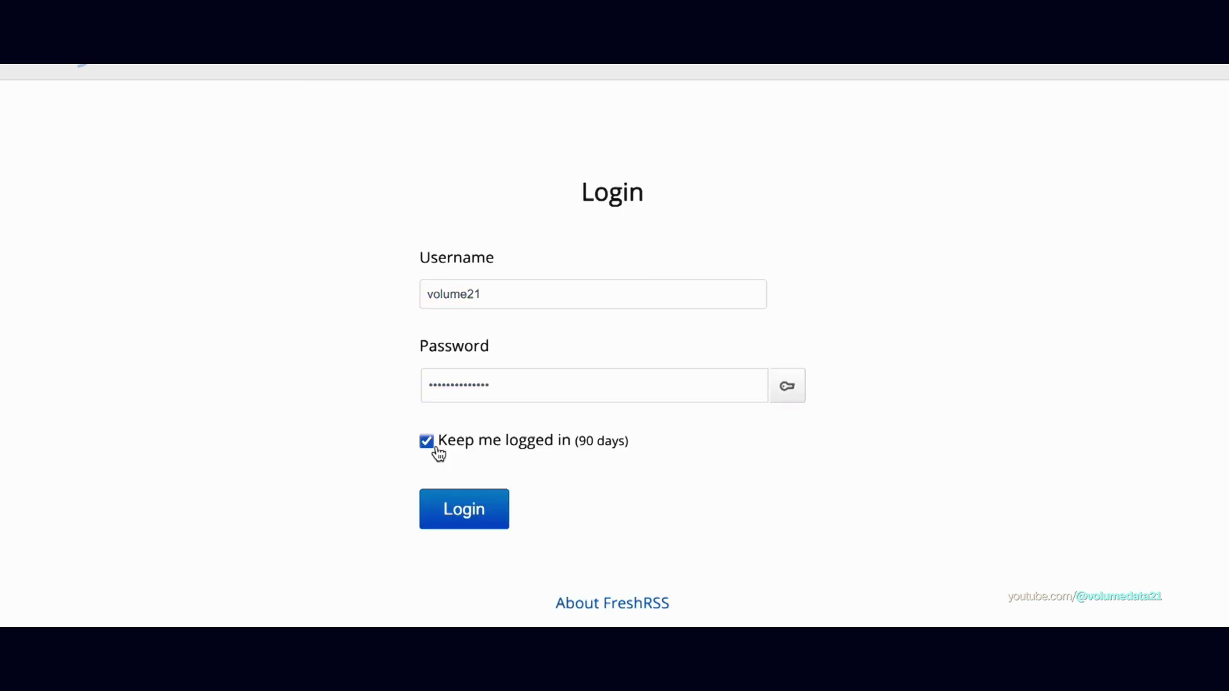
pyautogui.click(497, 506)
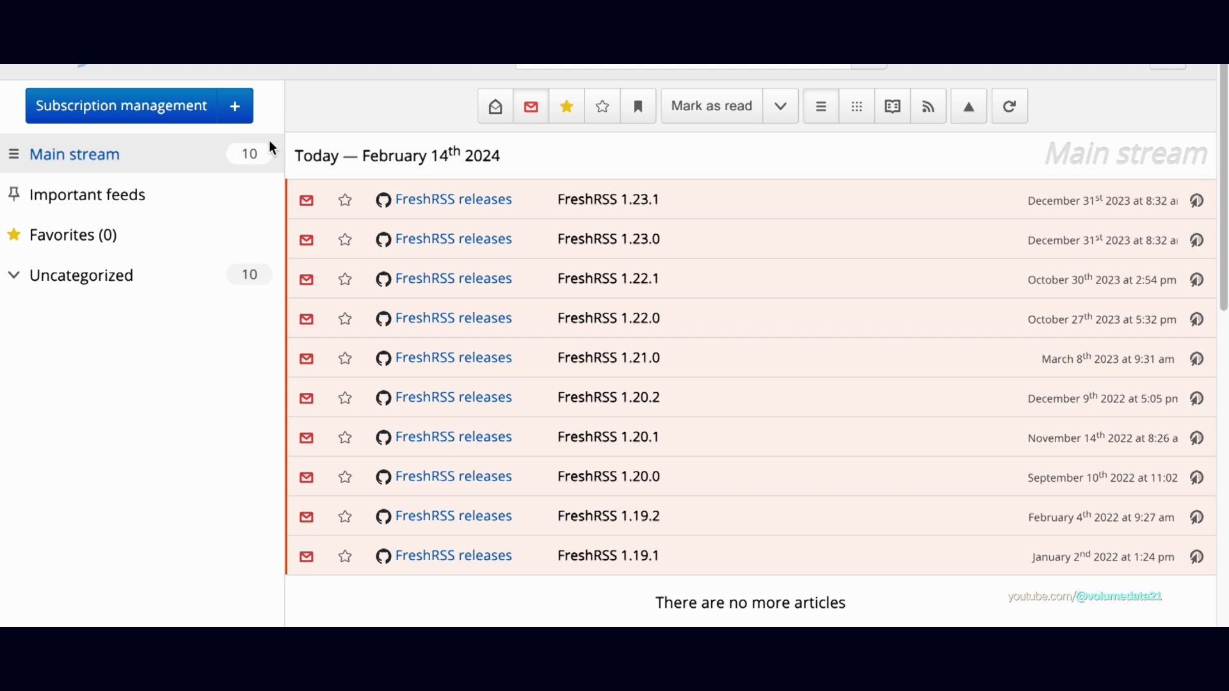
# - Create a new FreshRSS category named youtubes
pyautogui.click(238, 106)
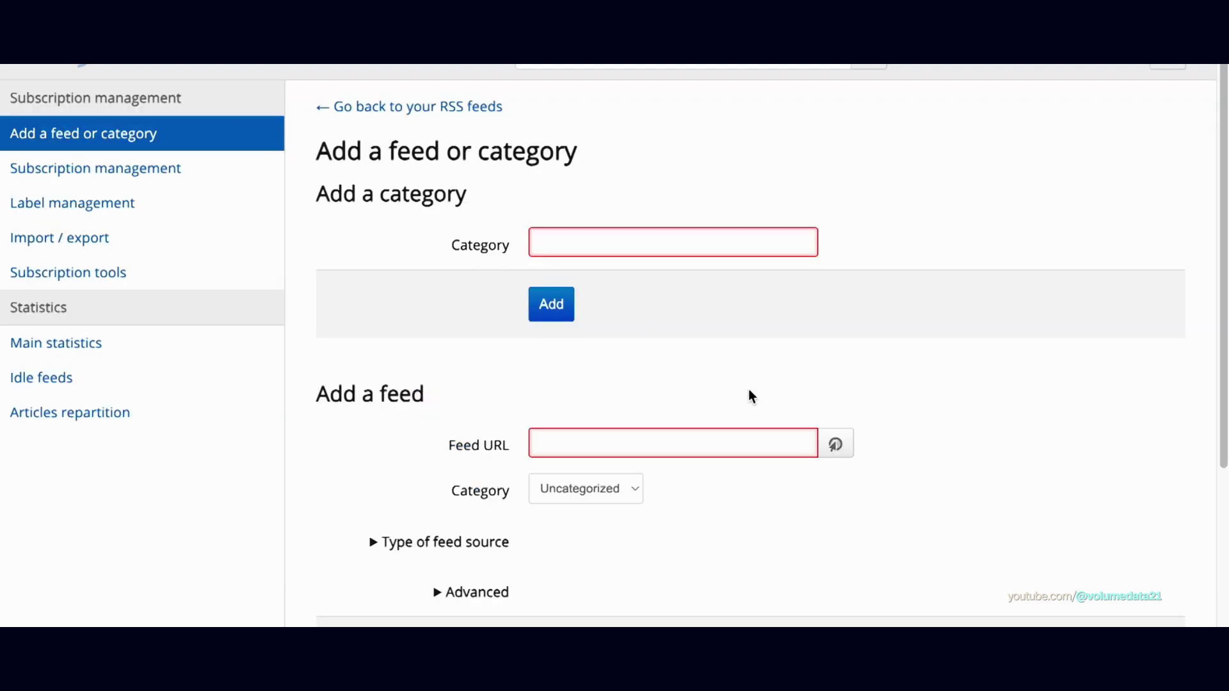
pyautogui.scroll(-5, 747, 390)
pyautogui.scroll(5, 893, 374)
pyautogui.scroll(-5, 988, 411)
pyautogui.scroll(5, 987, 408)
pyautogui.click(567, 244)
pyautogui.write('youtubes')
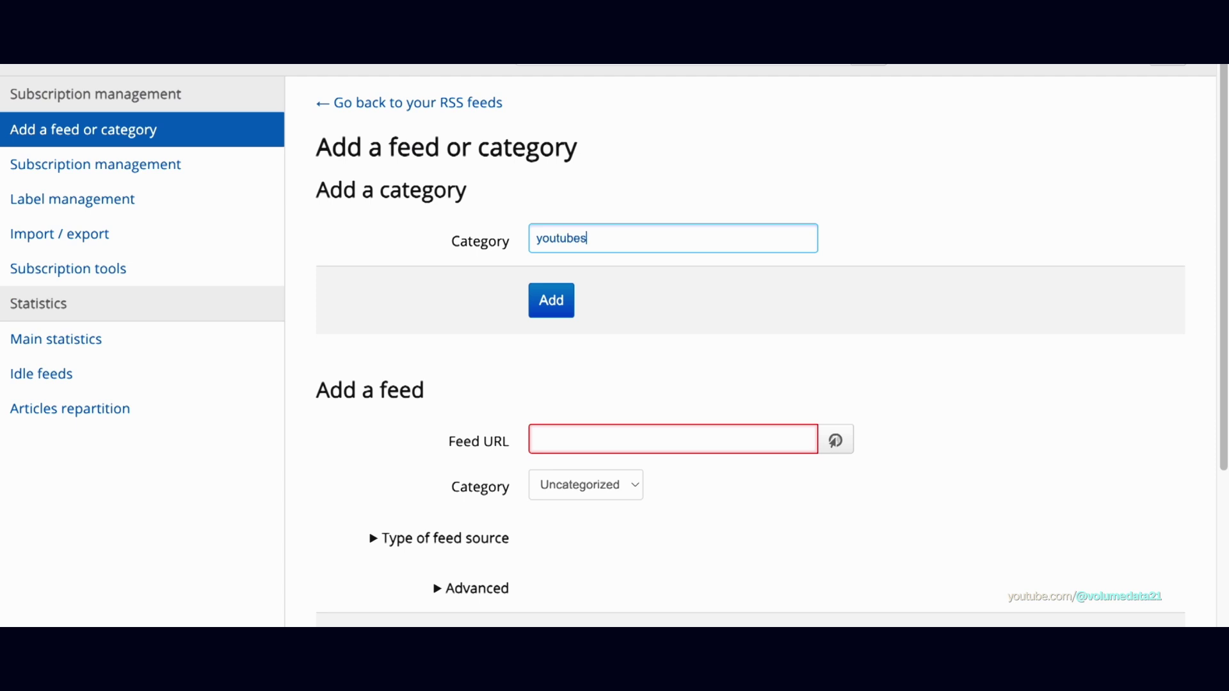
pyautogui.click(531, 311)
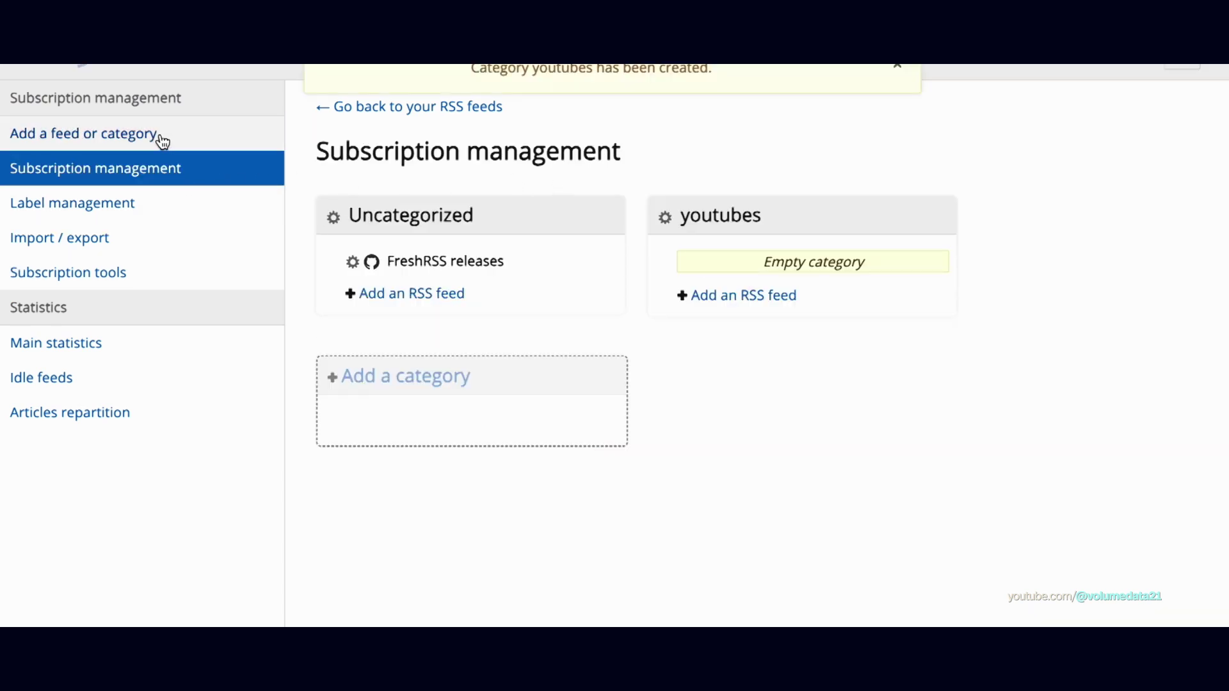
pyautogui.click(725, 296)
pyautogui.write('youtube.com/')
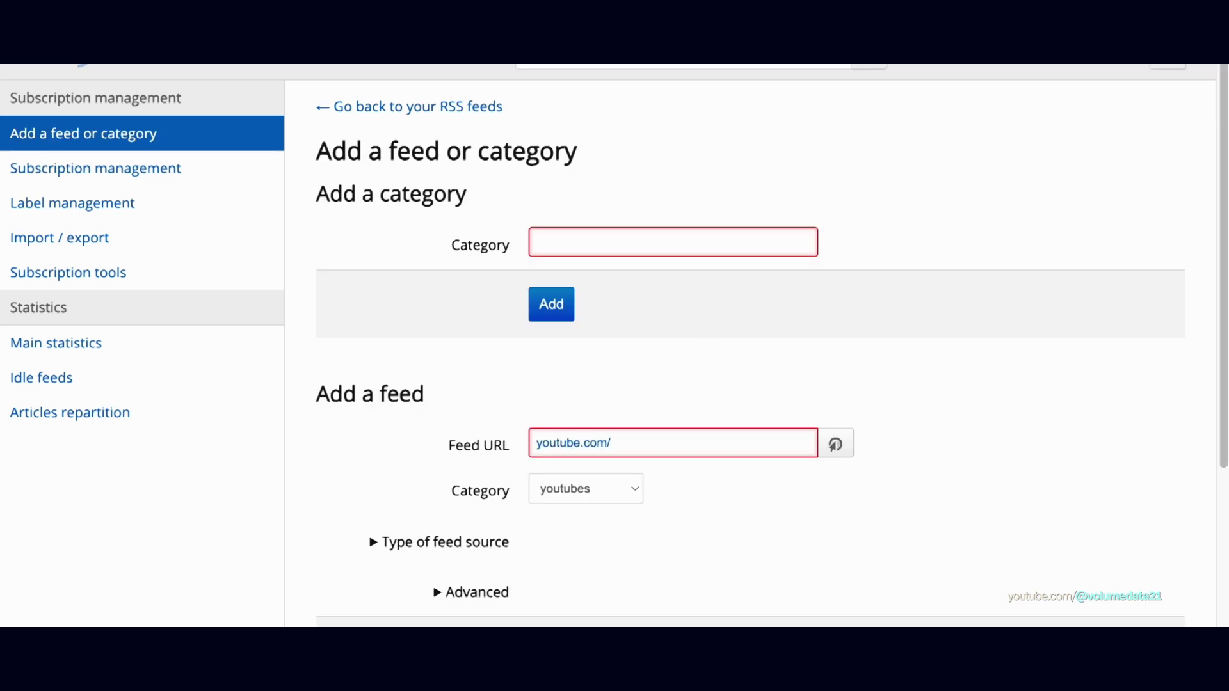
pyautogui.write('@volumedata21')
pyautogui.scroll(-2, 938, 354)
pyautogui.click(559, 539)
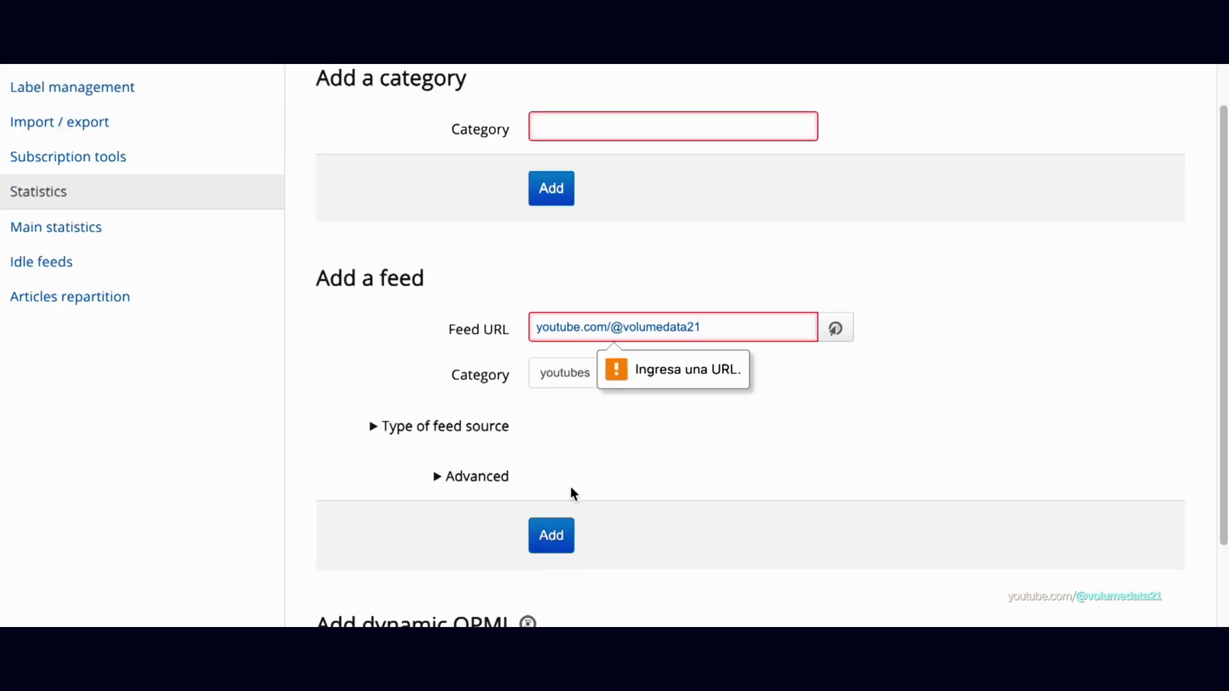
pyautogui.press('Home')
pyautogui.write('https://')
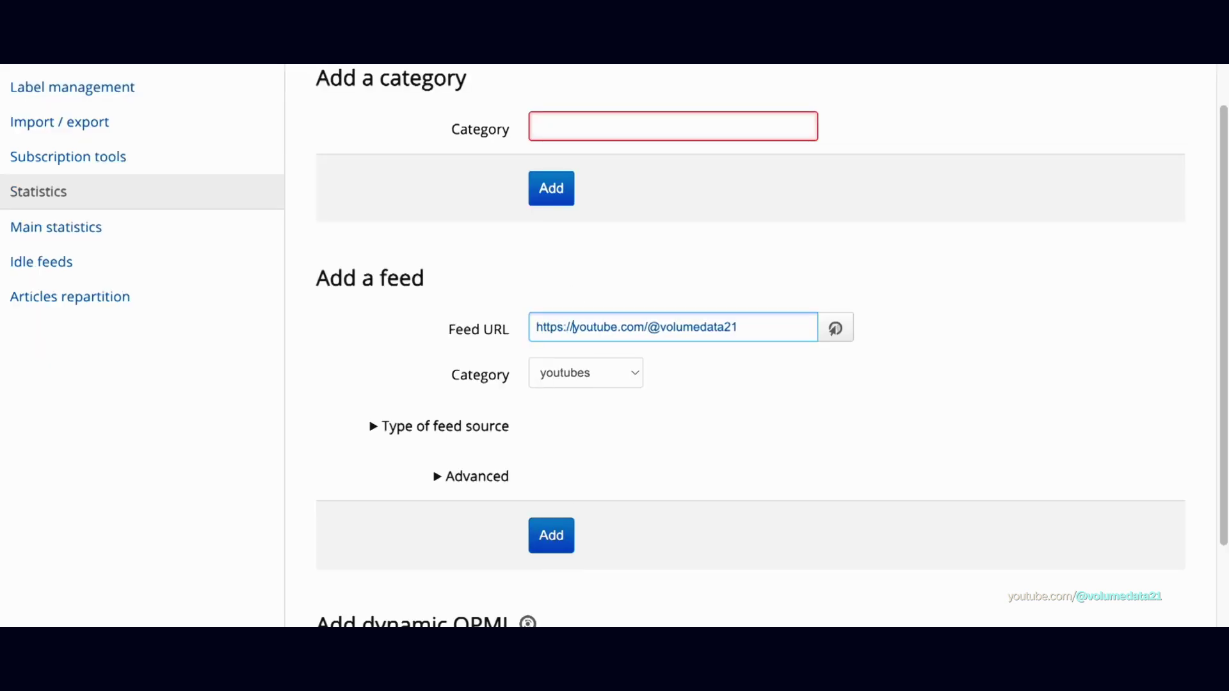
pyautogui.click(549, 535)
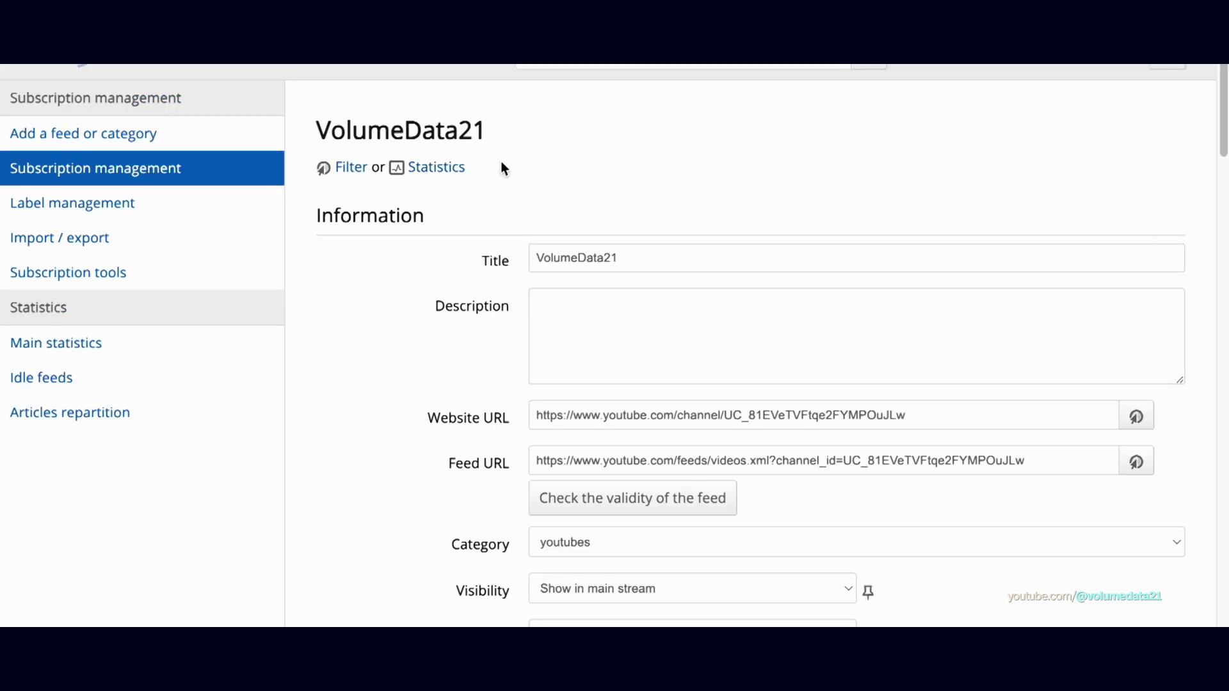
pyautogui.click(152, 67)
# - Expand the newest VolumeData21 video entry, the Palworld article, to read it
pyautogui.scroll(-10, 629, 343)
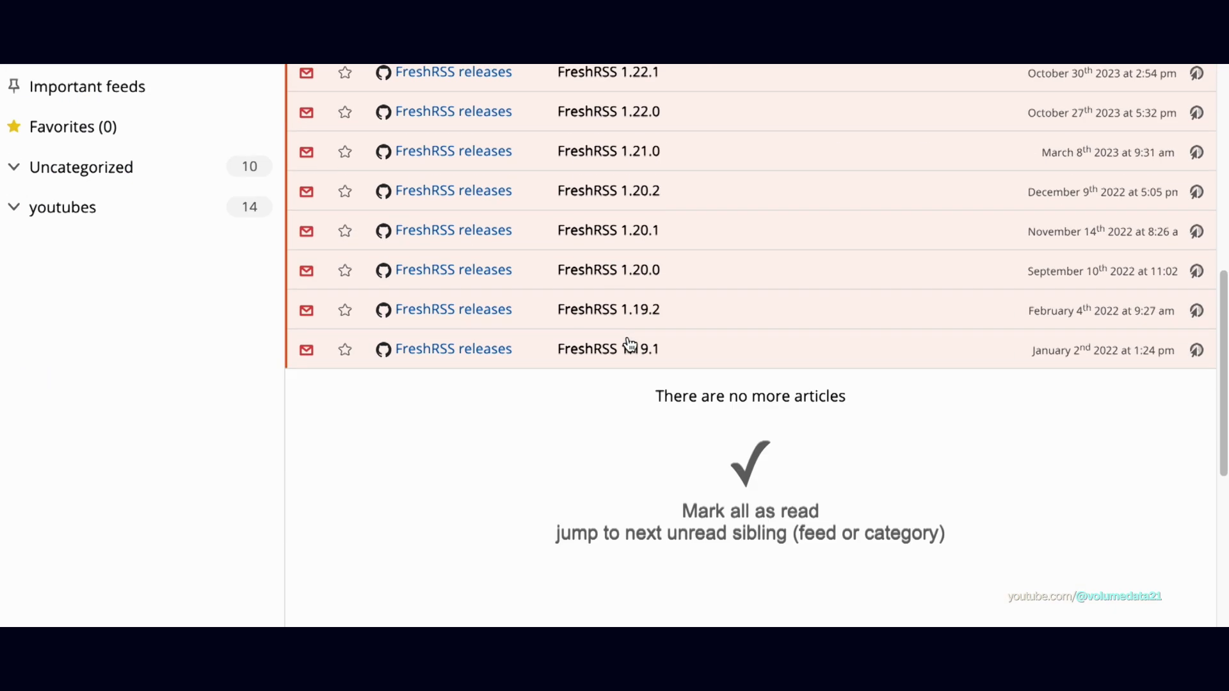
pyautogui.scroll(10, 629, 346)
pyautogui.click(625, 198)
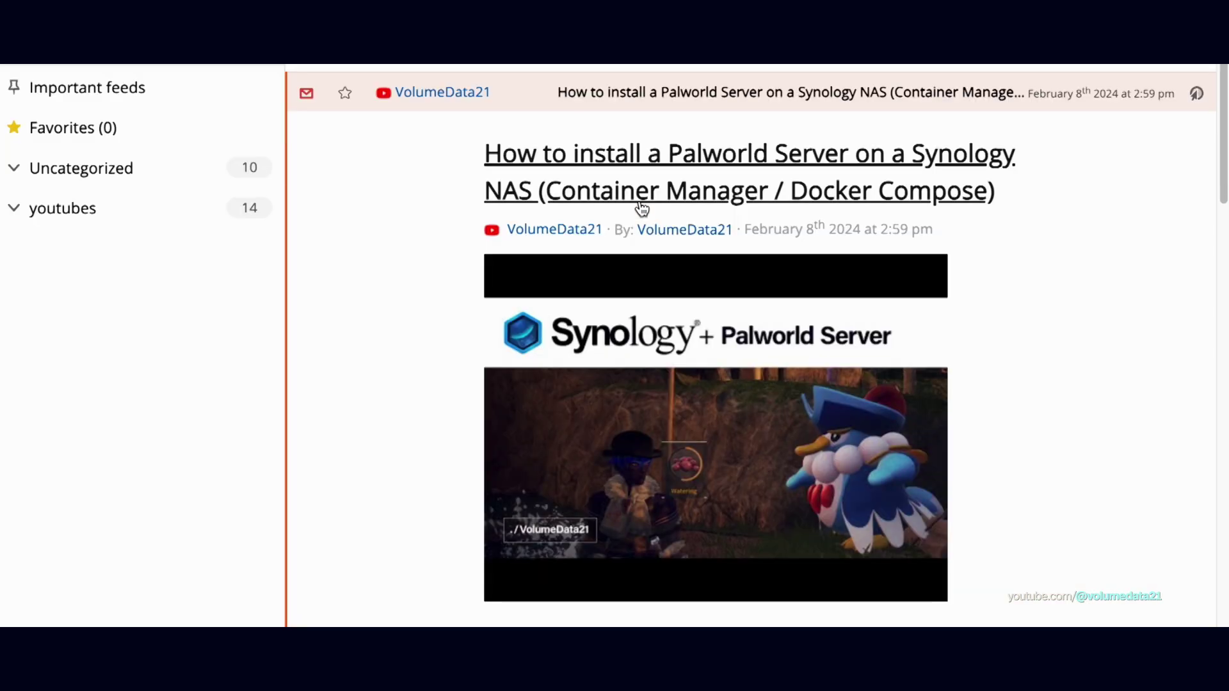
# - Filter the article list to the VolumeData21 feed only, then start a new browser tab
pyautogui.scroll(-5, 1096, 276)
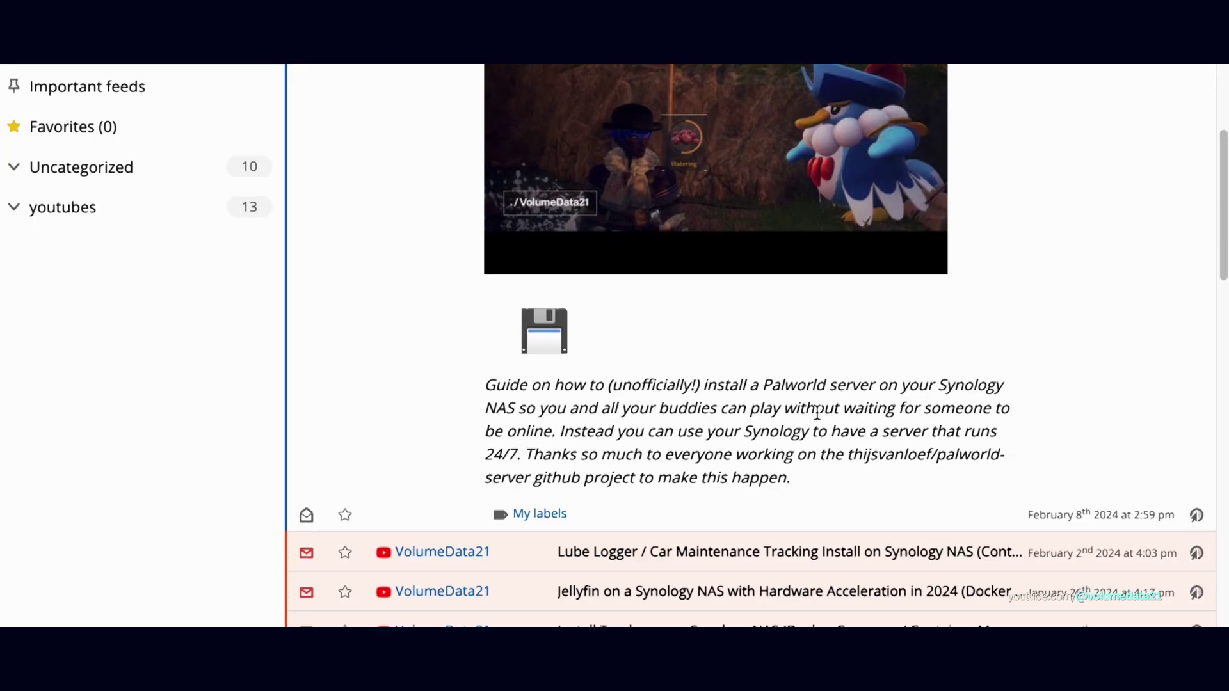
pyautogui.scroll(5, 1055, 375)
pyautogui.click(443, 199)
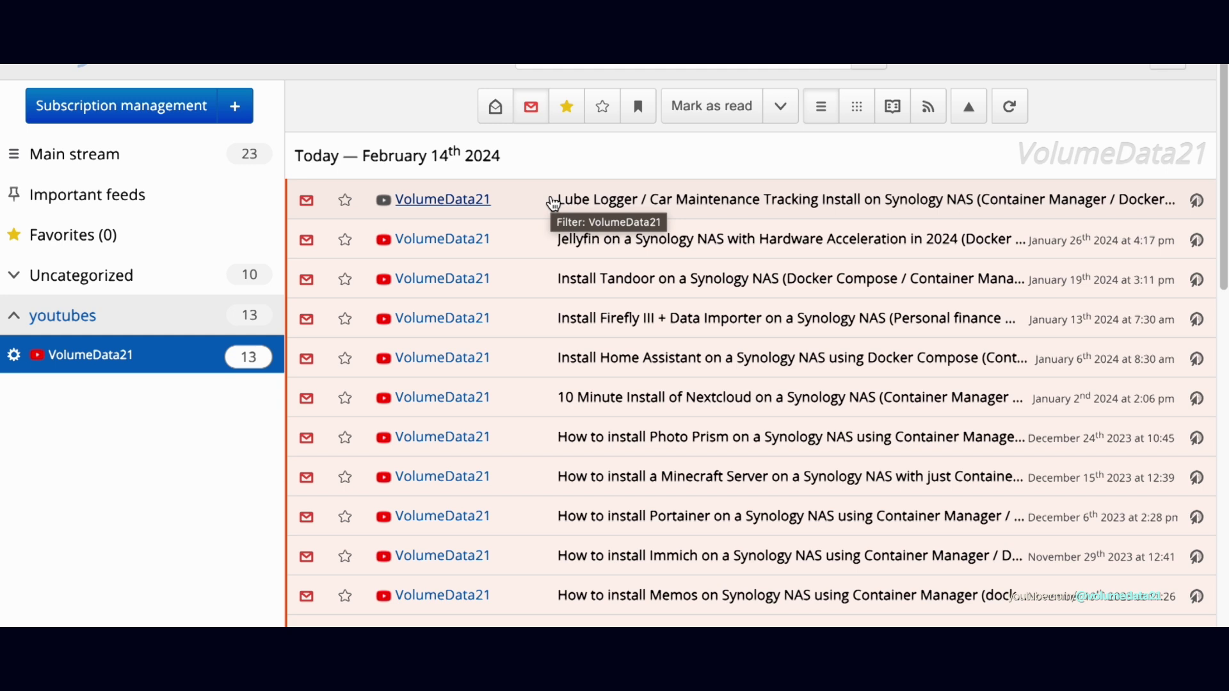
pyautogui.hotkey('ctrl', 't')
# - Copy the RSS link address from selfhosted.show, then open FreshRSS's Subscription management page
pyautogui.write('self')
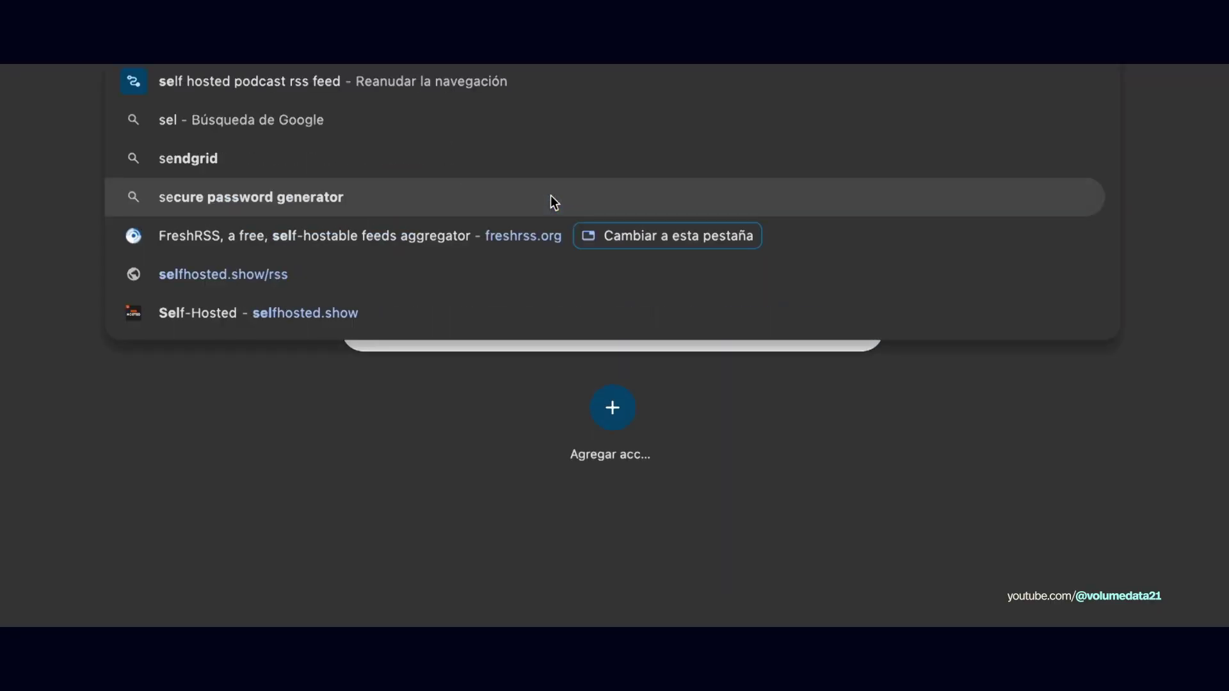
pyautogui.write('hosted')
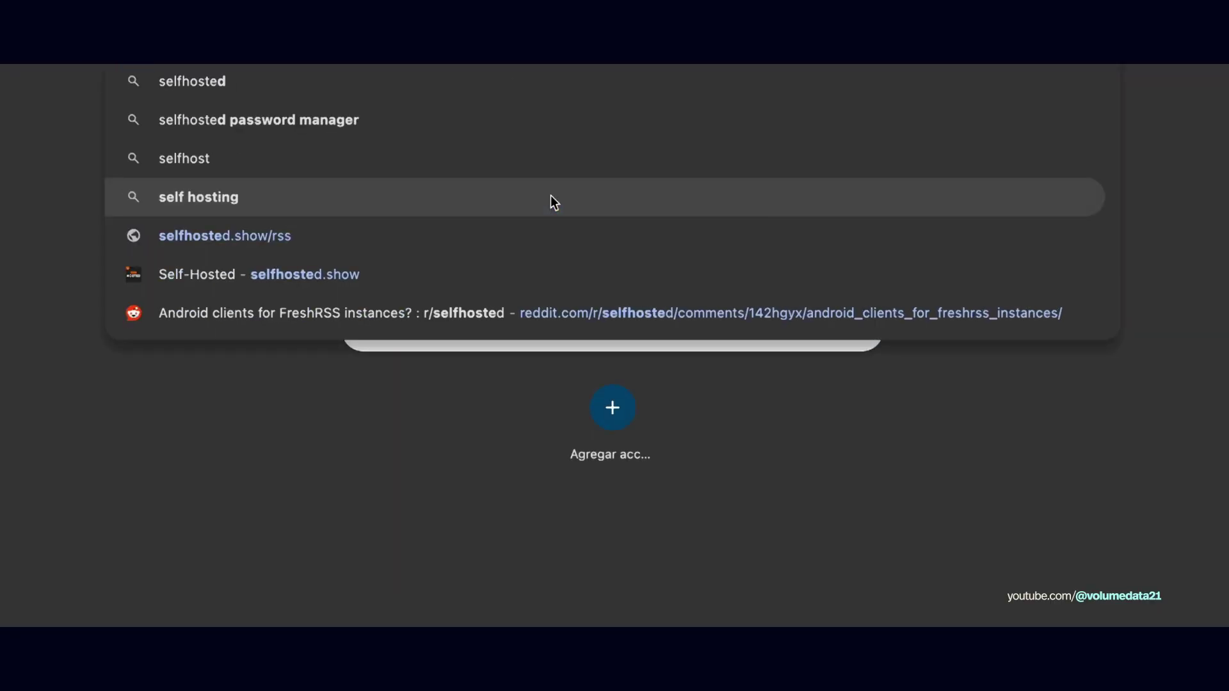
pyautogui.write('.sh')
pyautogui.press('Return')
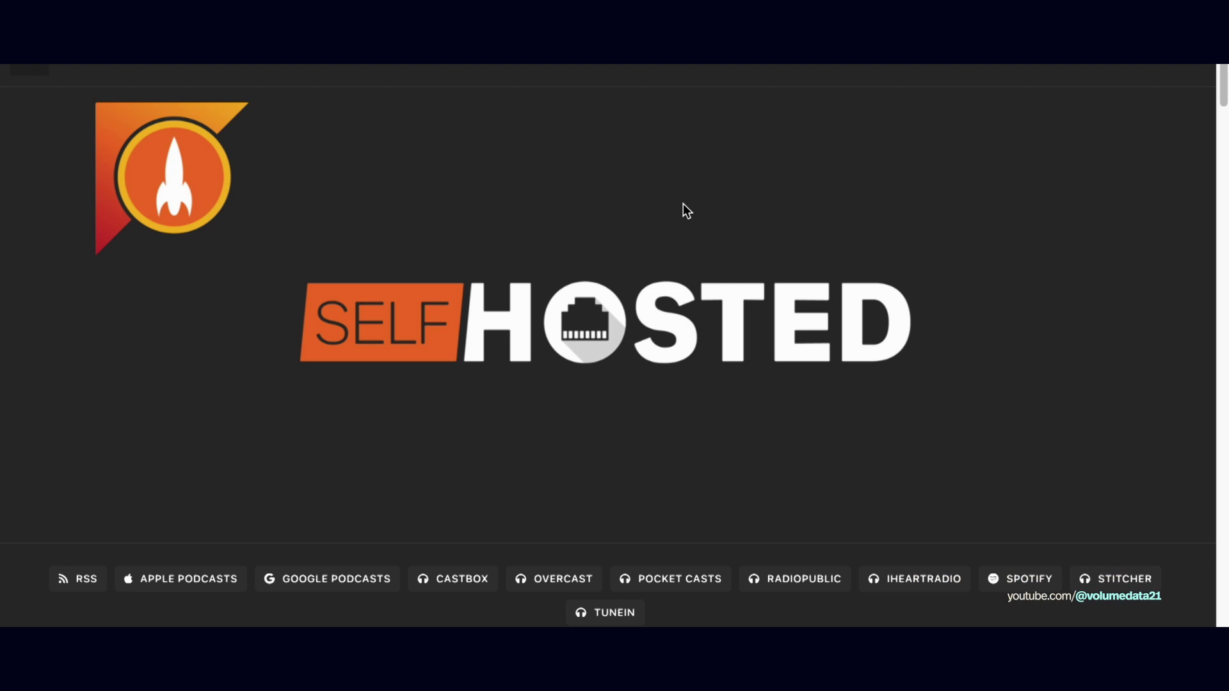
pyautogui.rightClick(86, 579)
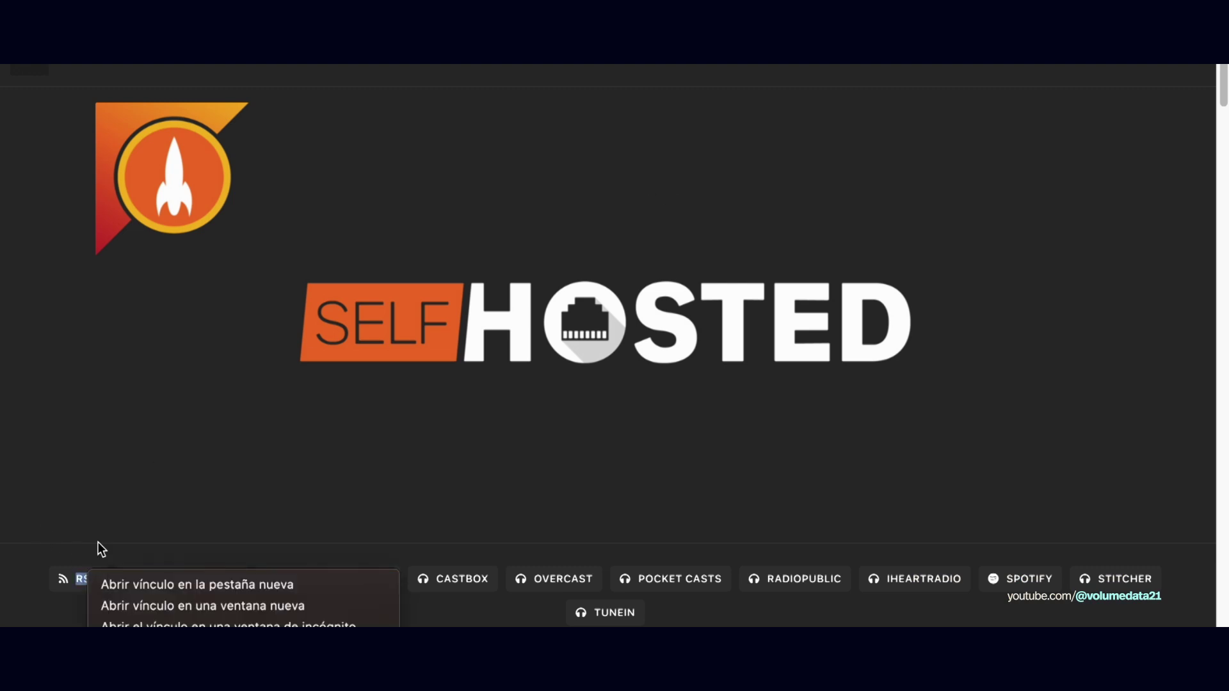
pyautogui.scroll(-5, 91, 290)
pyautogui.rightClick(92, 289)
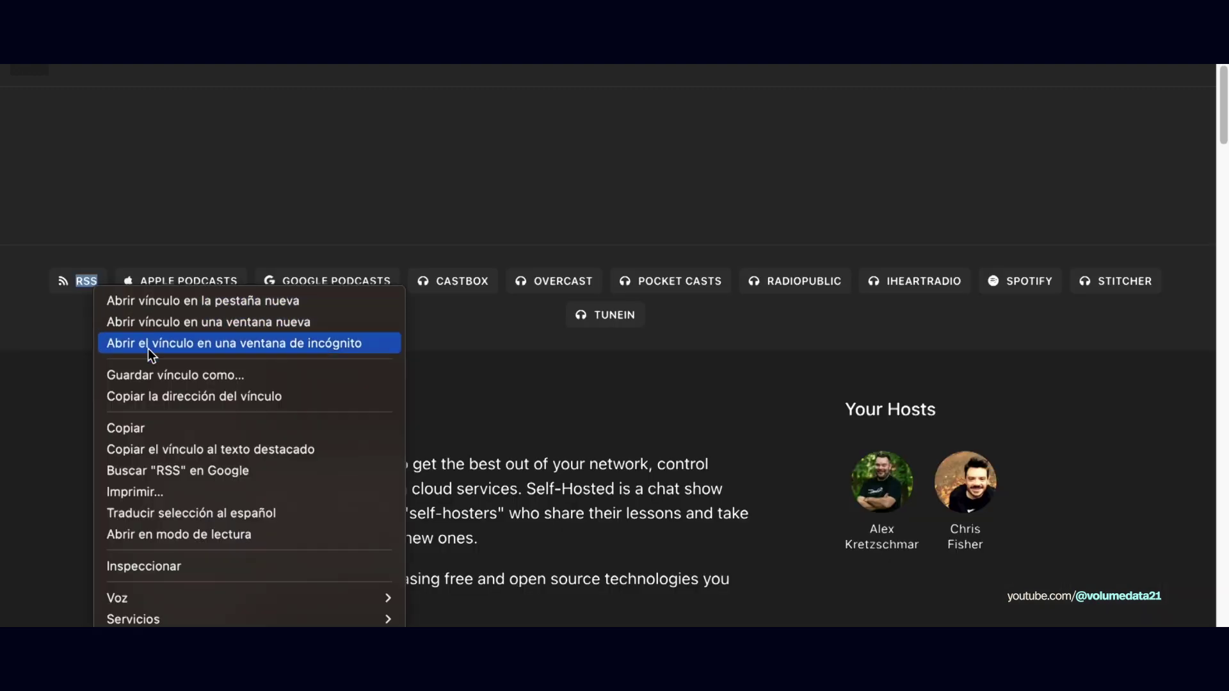
pyautogui.click(201, 398)
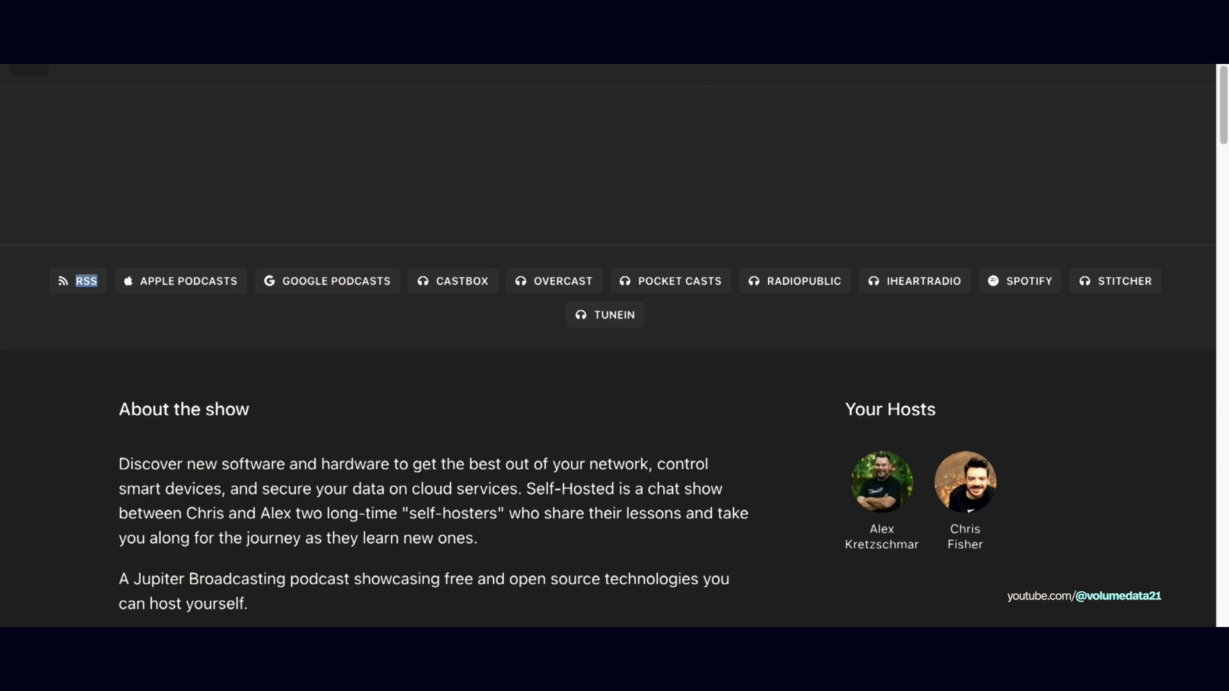
pyautogui.hotkey('ctrl', 'Tab')
pyautogui.click(137, 104)
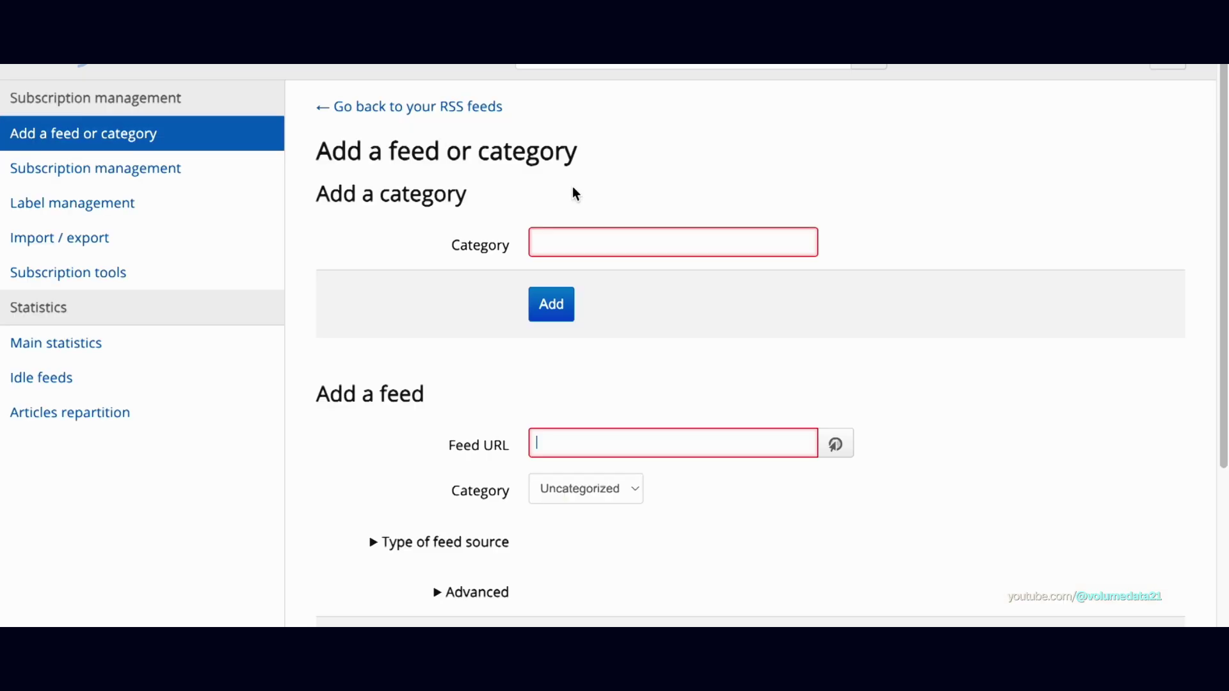
# - Create a 'podcasts' category and add the copied Self-Hosted RSS feed URL to it
pyautogui.click(622, 239)
pyautogui.write('podcasts')
pyautogui.press('Return')
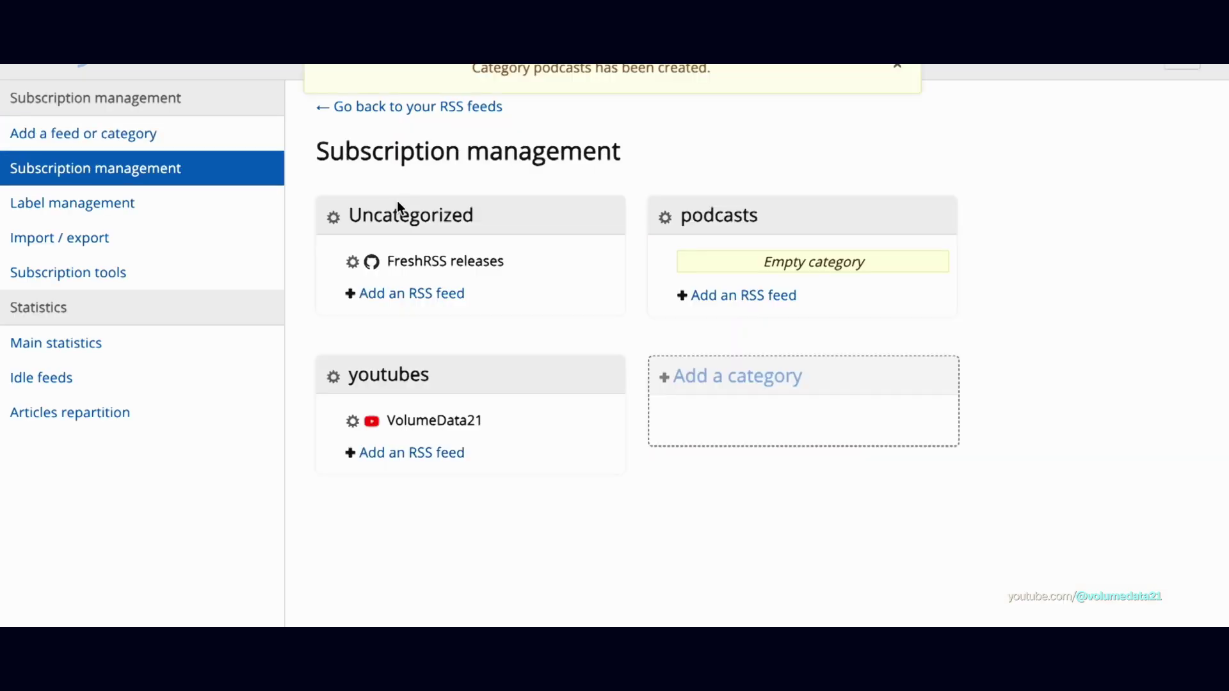
pyautogui.click(750, 297)
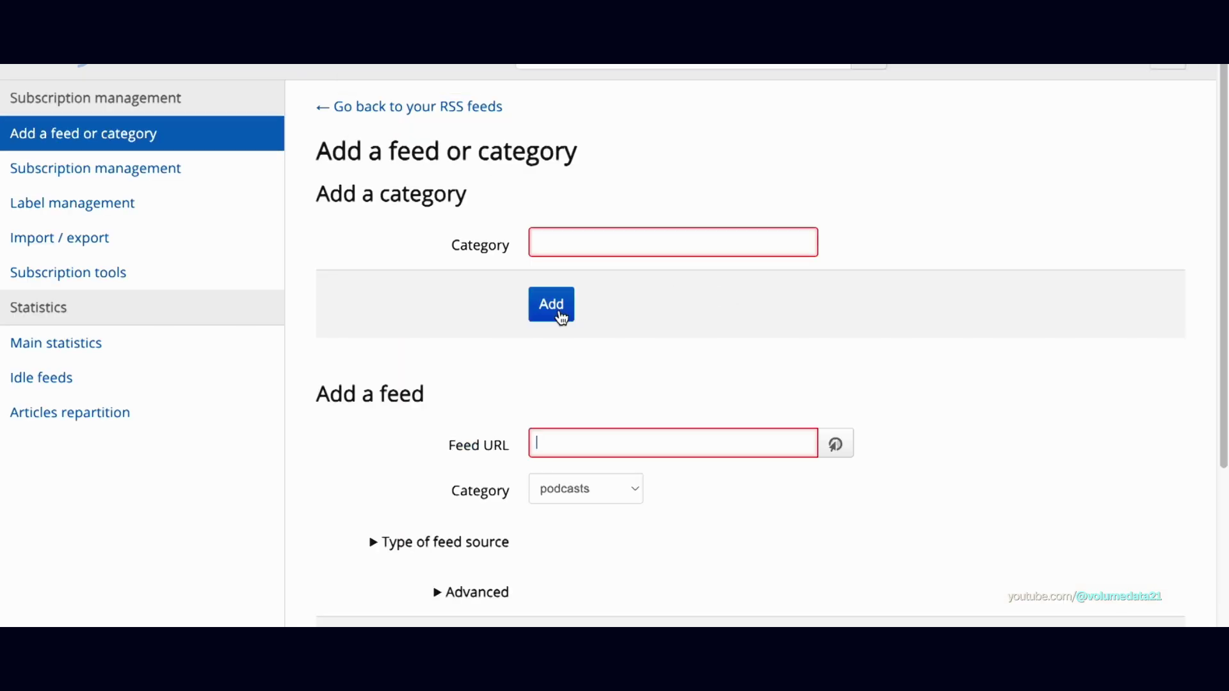
pyautogui.write('https://selfhosted.show/rss')
pyautogui.scroll(-2, 959, 410)
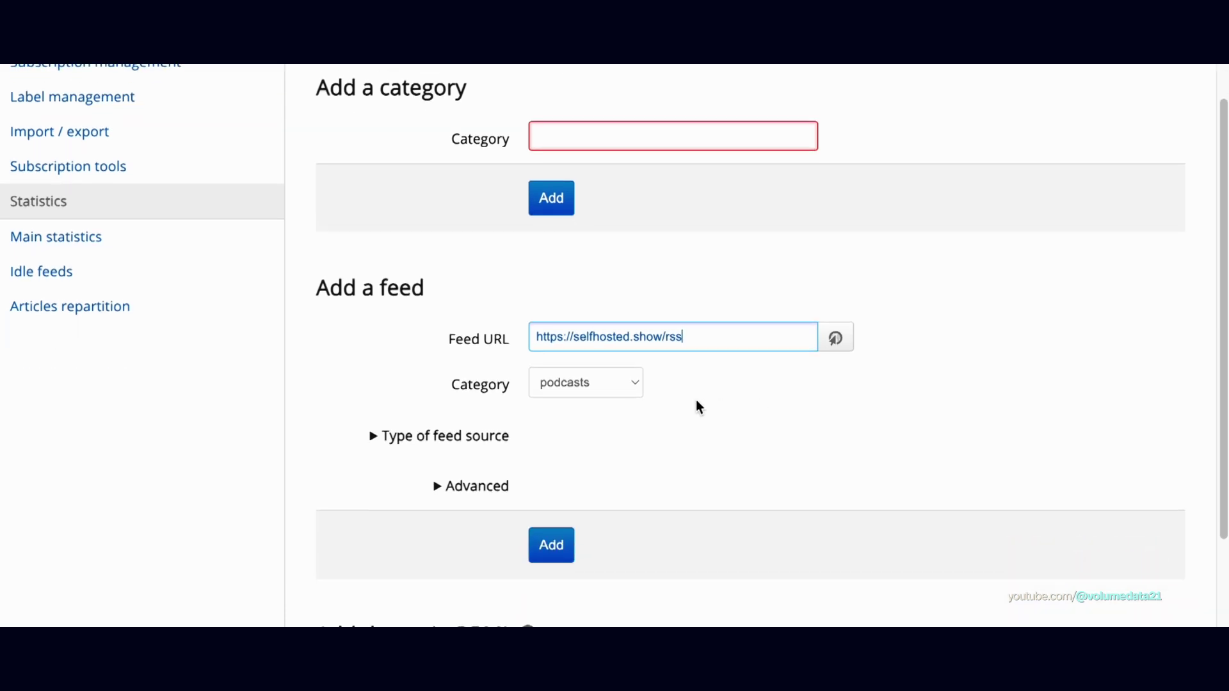
pyautogui.click(551, 545)
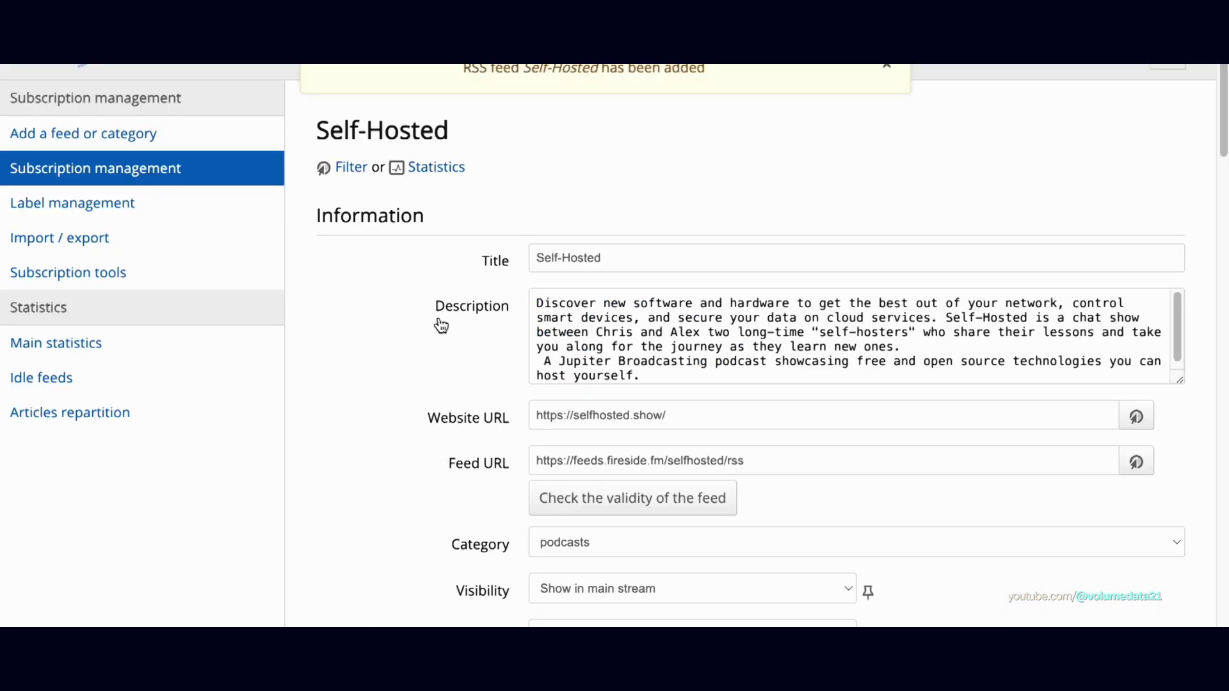
# - Open episode 116: Making it all Connect from the Main stream
pyautogui.click(224, 75)
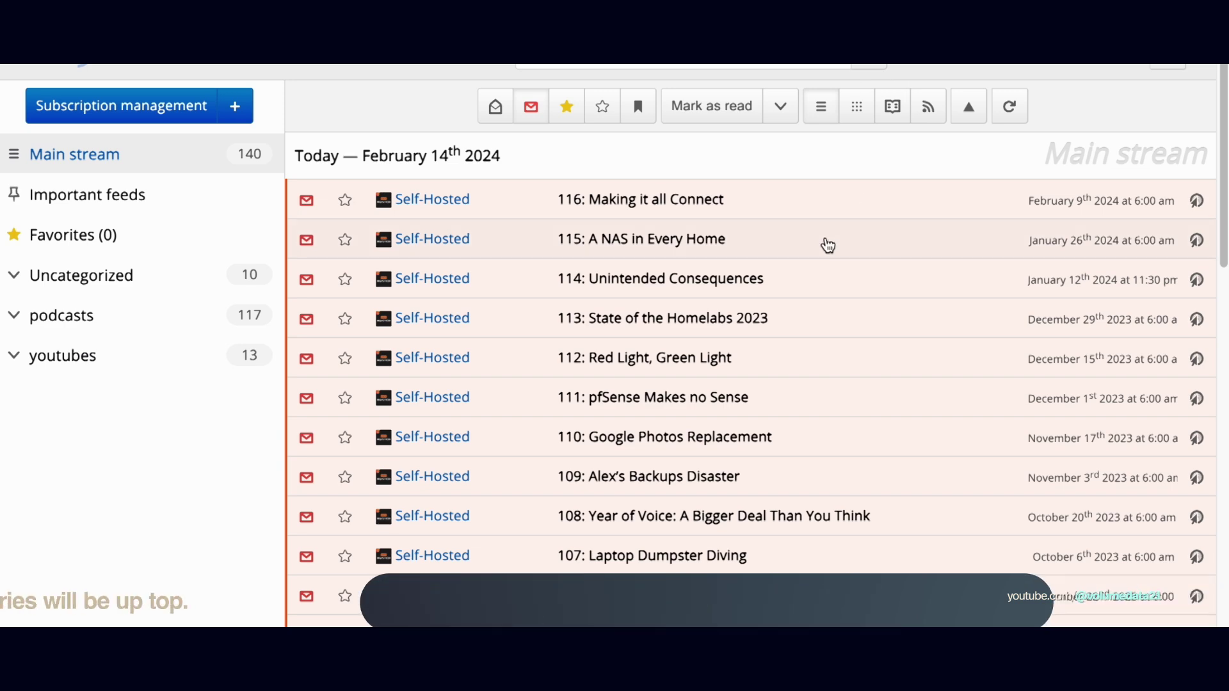
pyautogui.scroll(-1, 825, 245)
pyautogui.scroll(1, 816, 168)
pyautogui.click(632, 201)
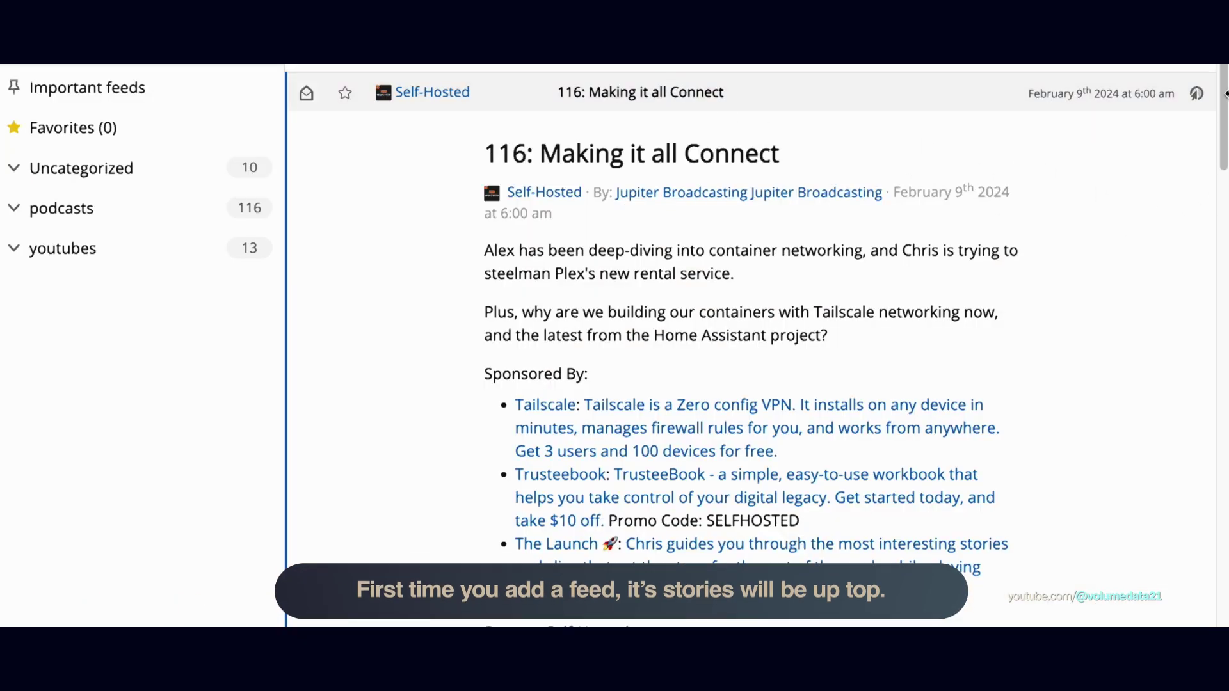
pyautogui.scroll(-15, 924, 142)
pyautogui.scroll(15, 752, 345)
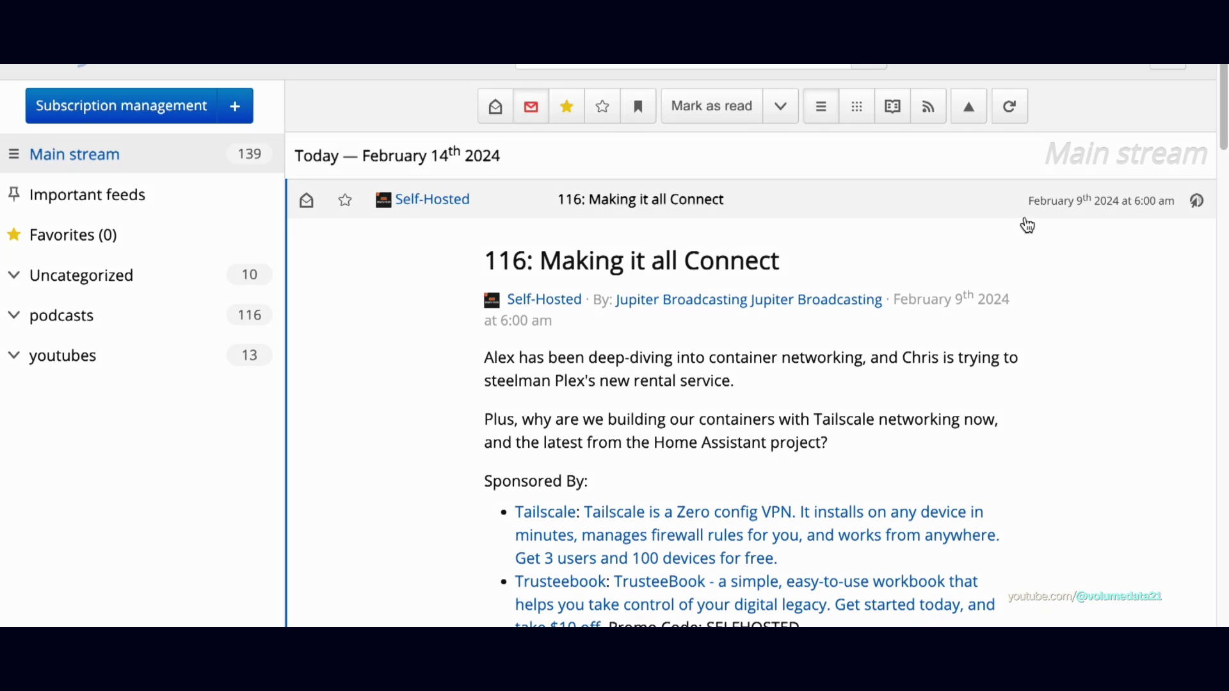
# - In a new tab, search 'read you github' and open the Ashinch/ReadYou repository
pyautogui.hotkey('ctrl', 't')
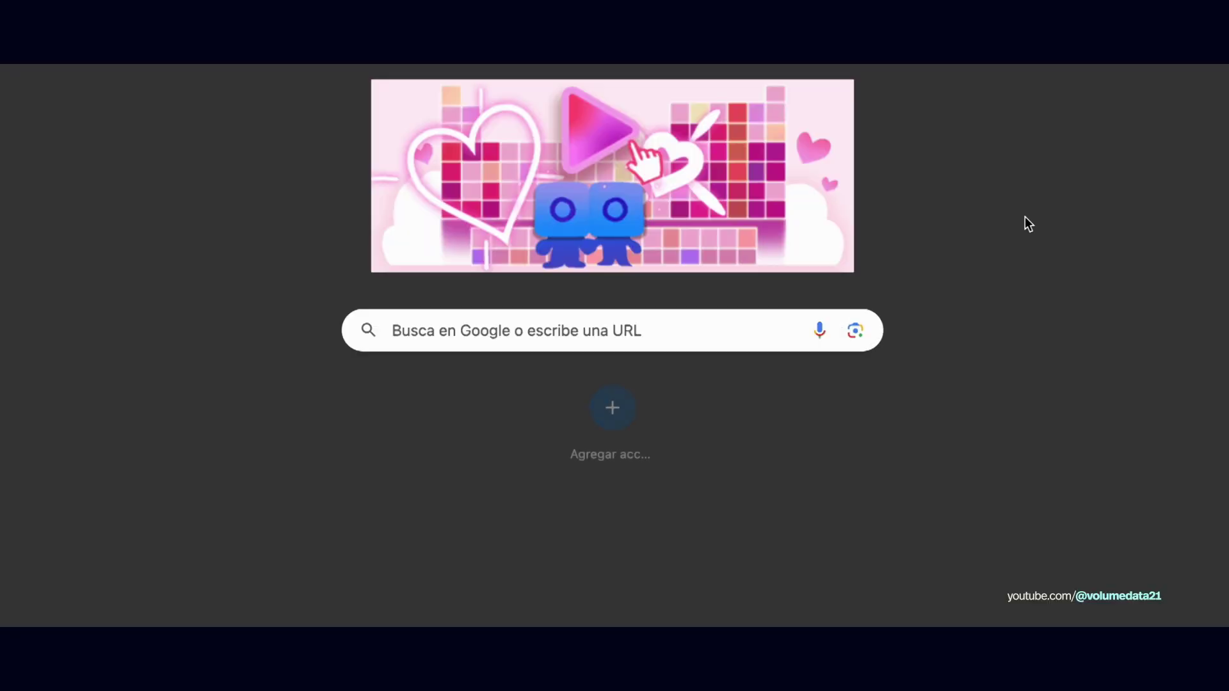
pyautogui.write('read you')
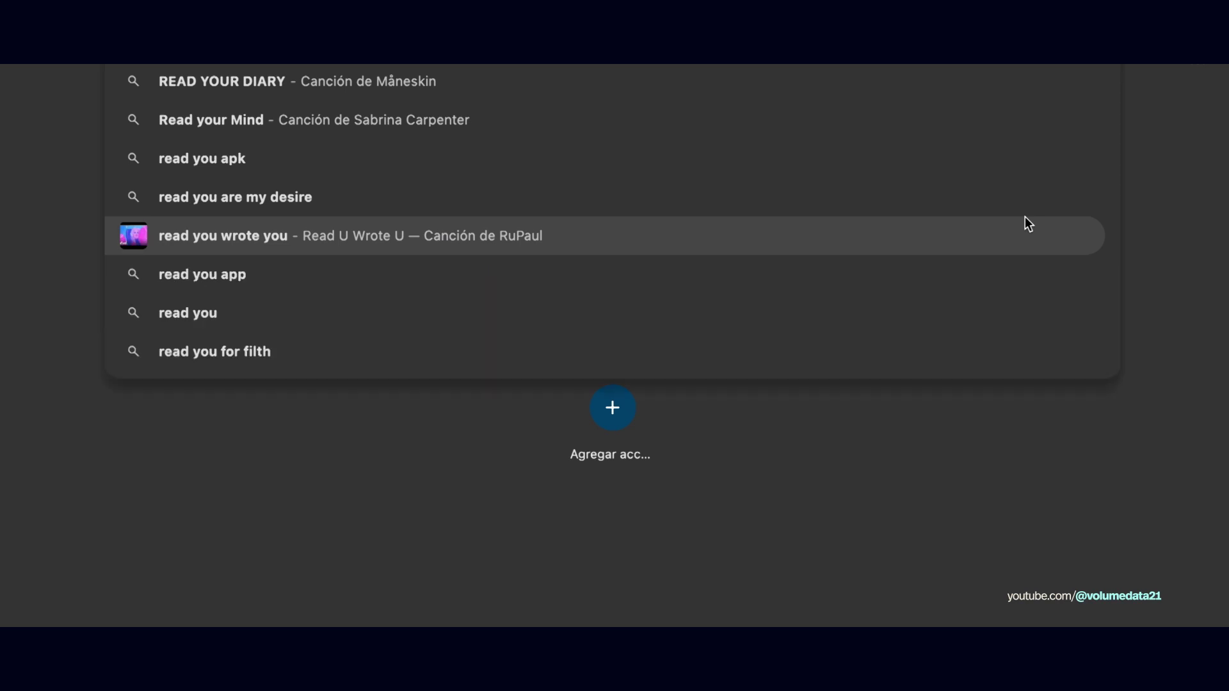
pyautogui.write(' github')
pyautogui.press('Return')
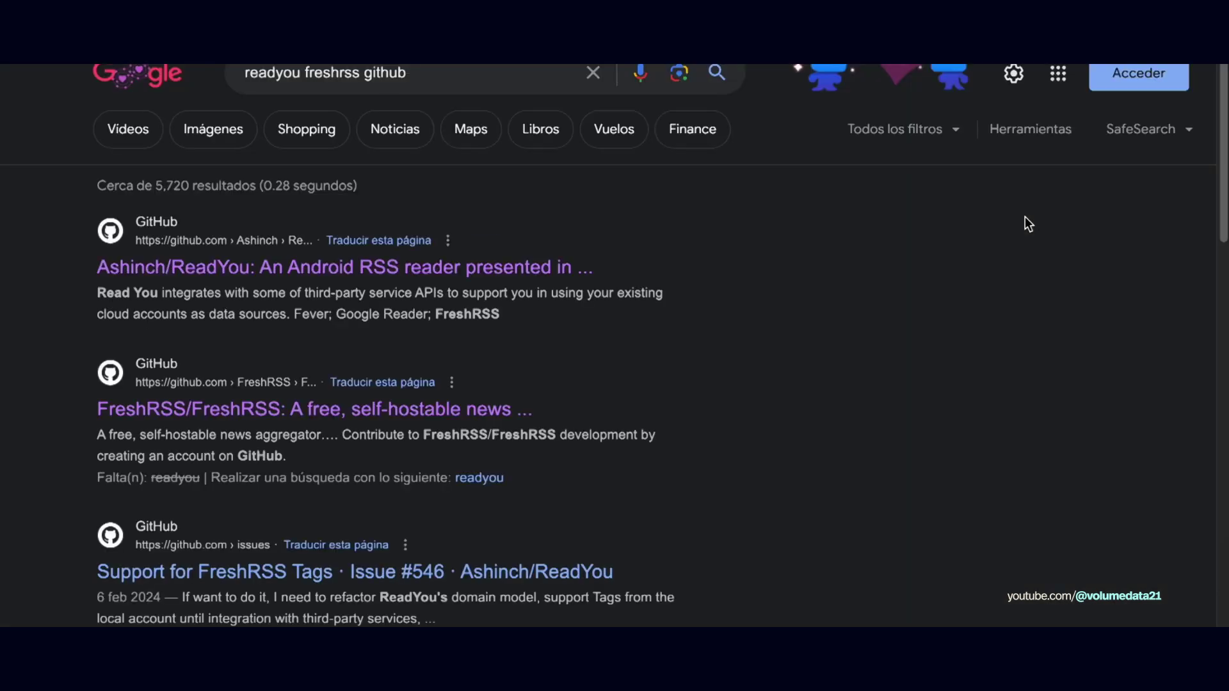
pyautogui.click(522, 267)
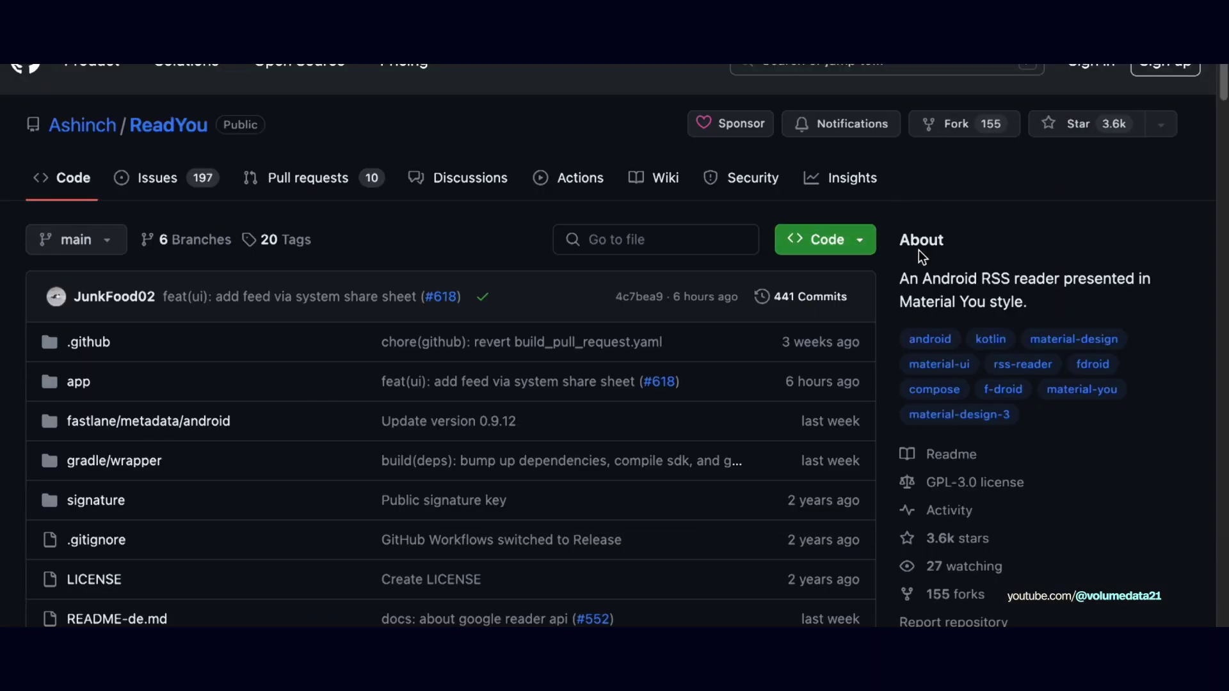
# - View a Read You README screenshot full-size, close it, and start another new tab
pyautogui.moveTo(1216, 81); pyautogui.dragTo(1206, 204)
pyautogui.click(269, 420)
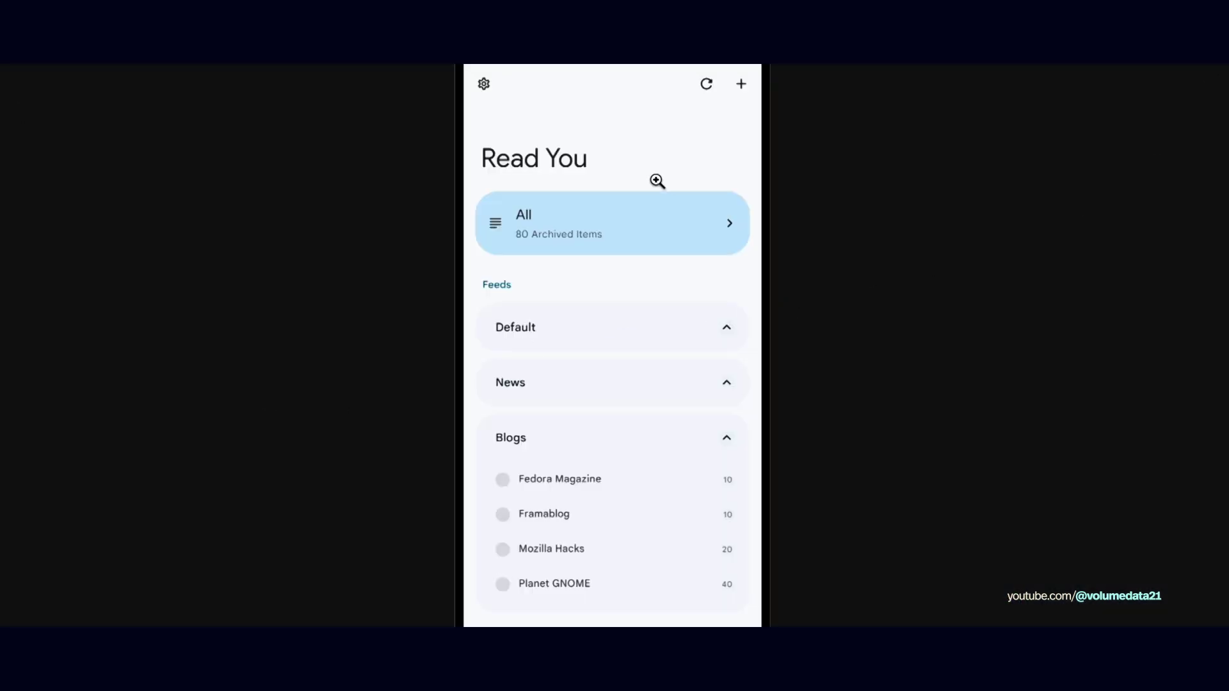
pyautogui.hotkey('alt', 'Left')
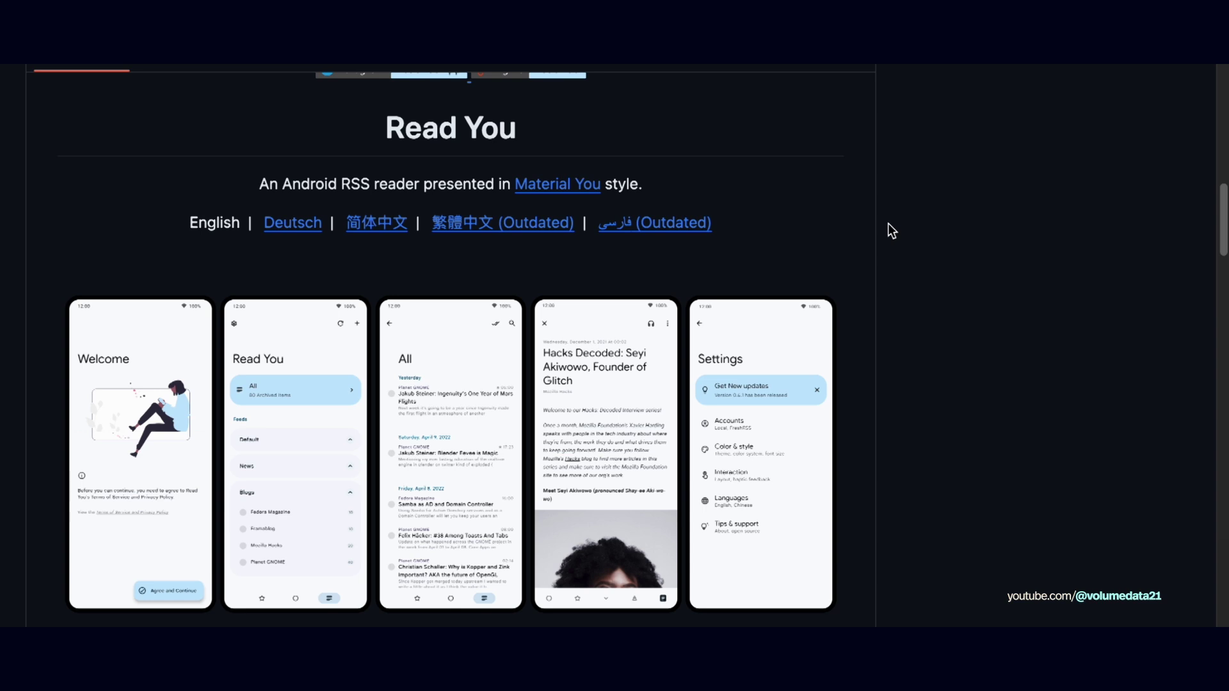
pyautogui.hotkey('ctrl', 't')
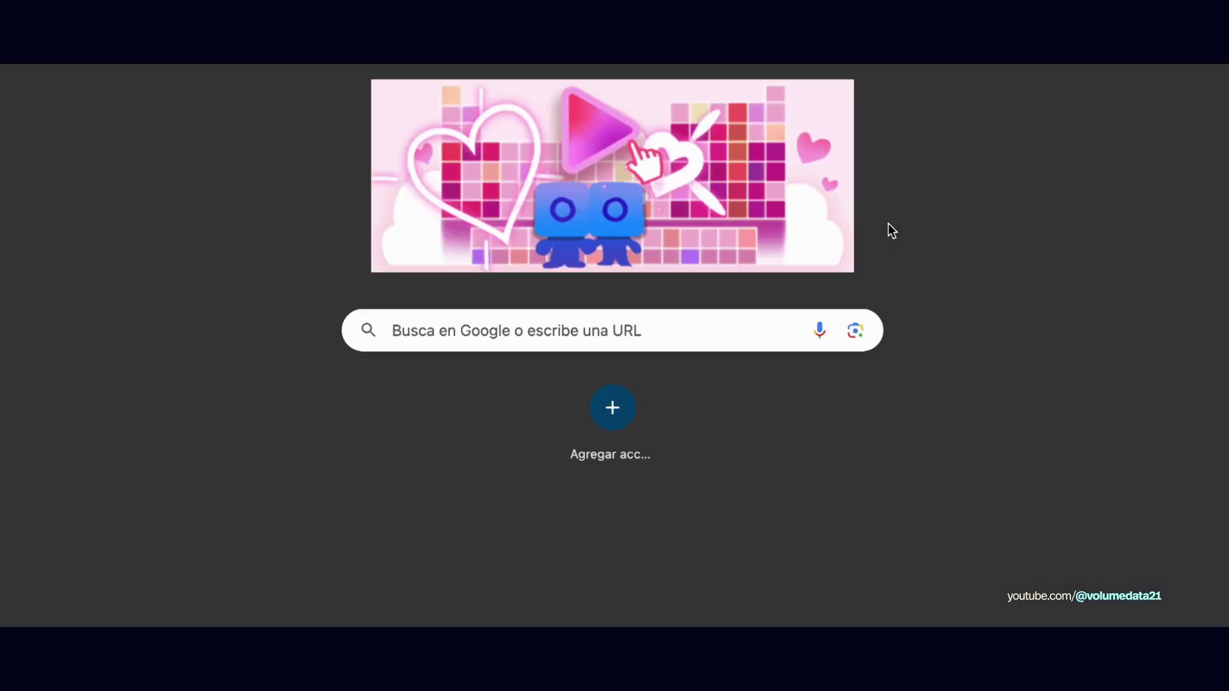
# - Search for 'feedme', correcting the mistyped 'freshme github' query
pyautogui.write('fresh')
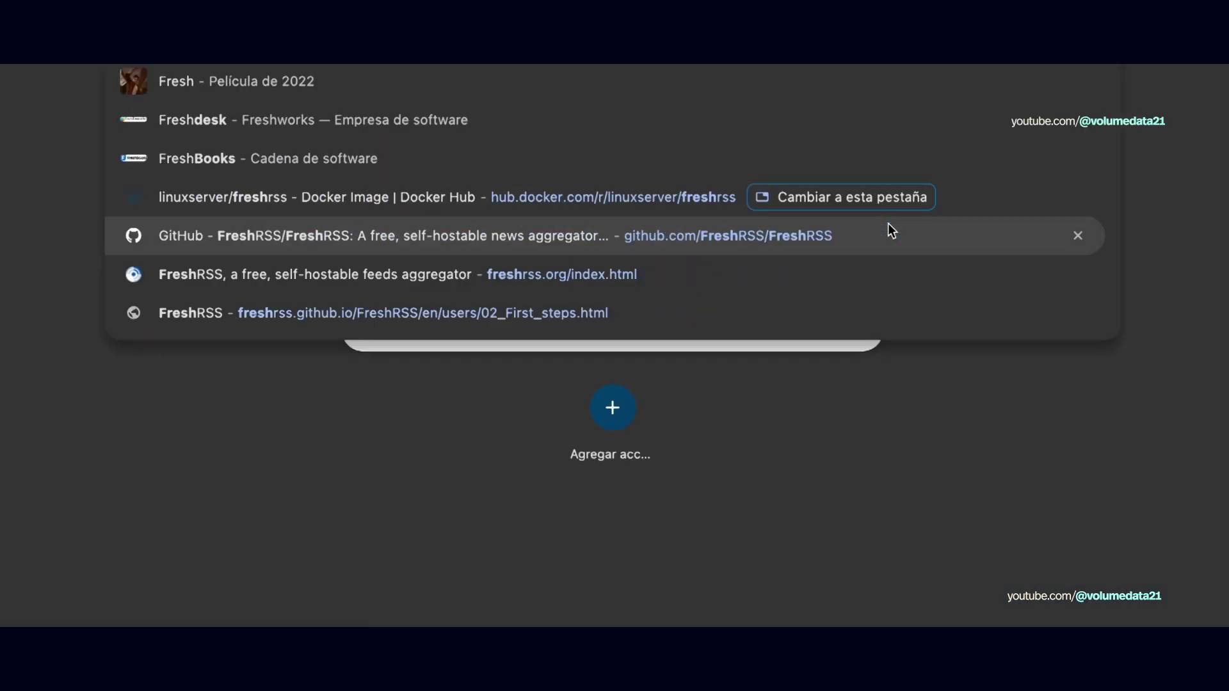
pyautogui.write('me github')
pyautogui.press('Return')
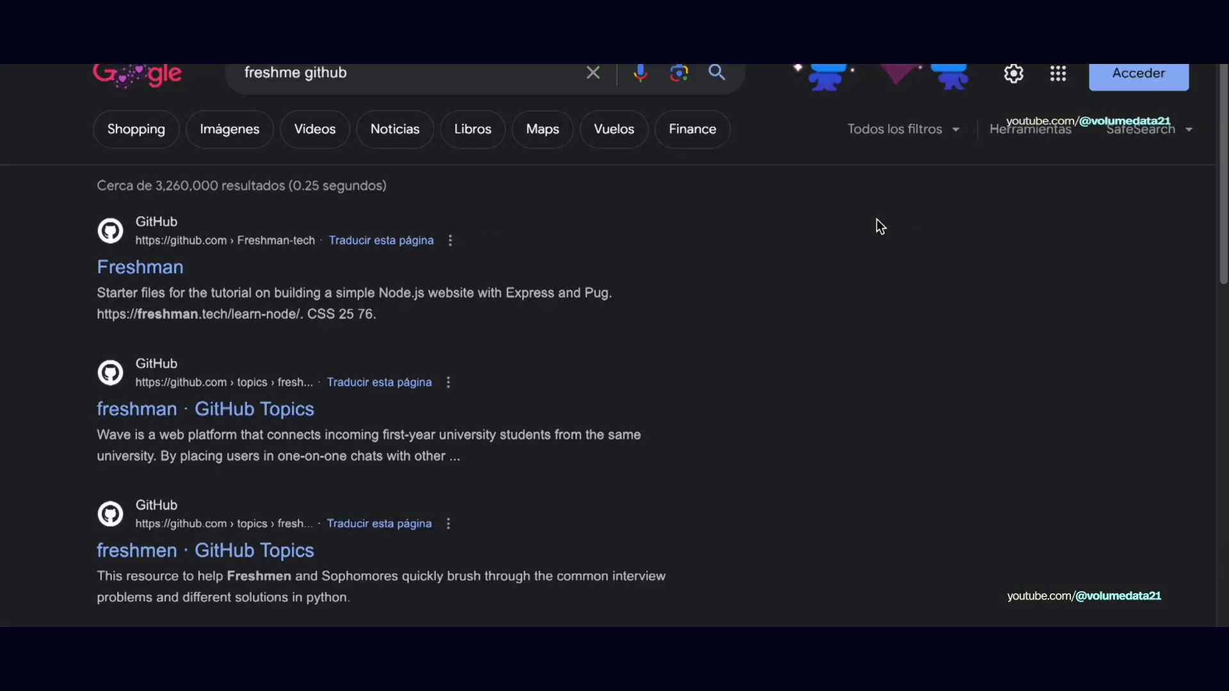
pyautogui.doubleClick(271, 73)
pyautogui.write('feedme')
pyautogui.hotkey('shift', 'End')
pyautogui.press('Delete')
pyautogui.press('Return')
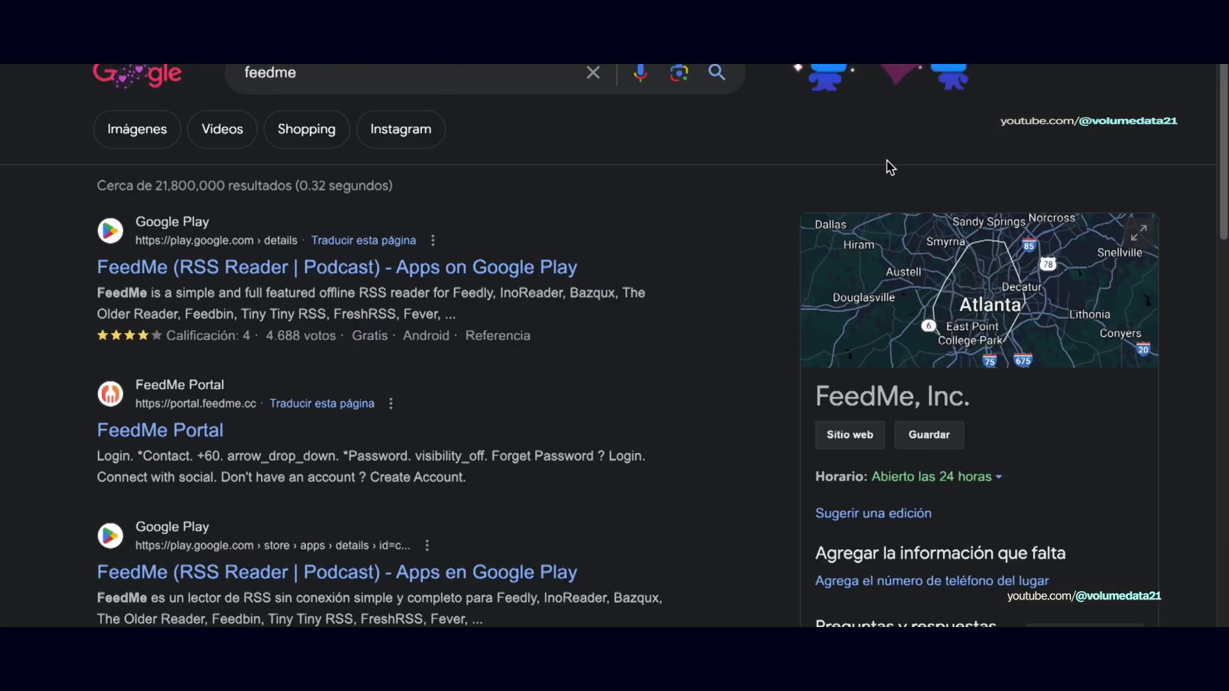
# - Browse the FeedMe app listing on Google Play, then go back
pyautogui.click(358, 267)
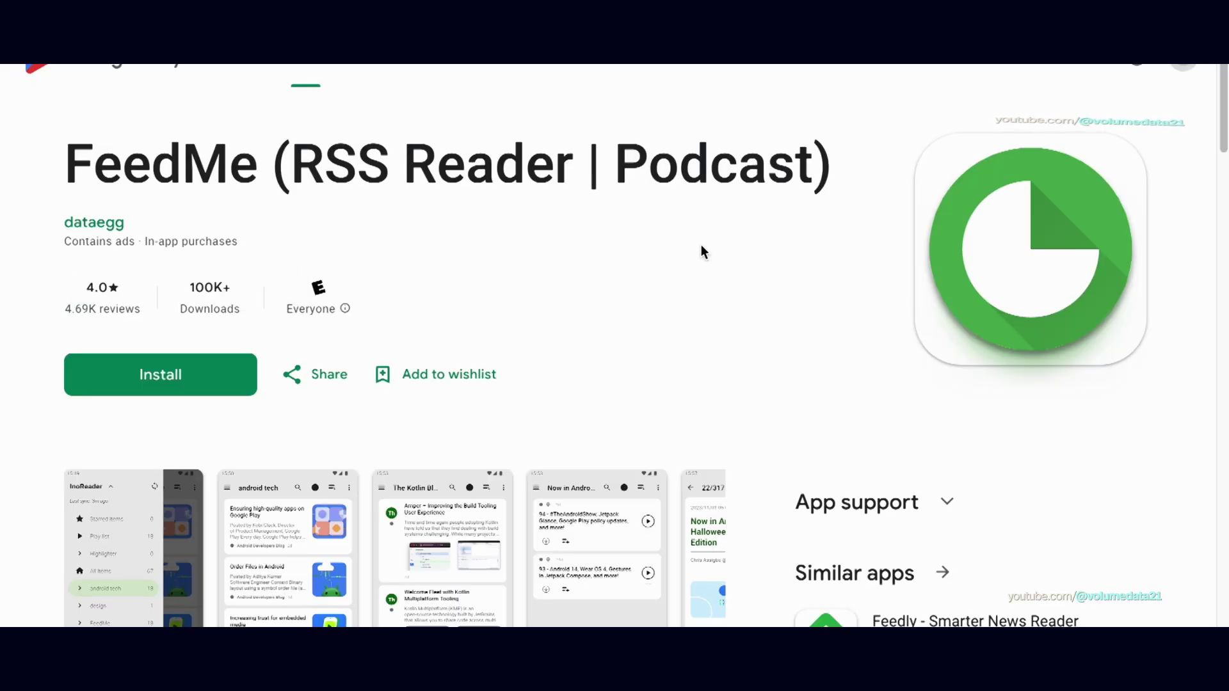
pyautogui.scroll(-5, 701, 247)
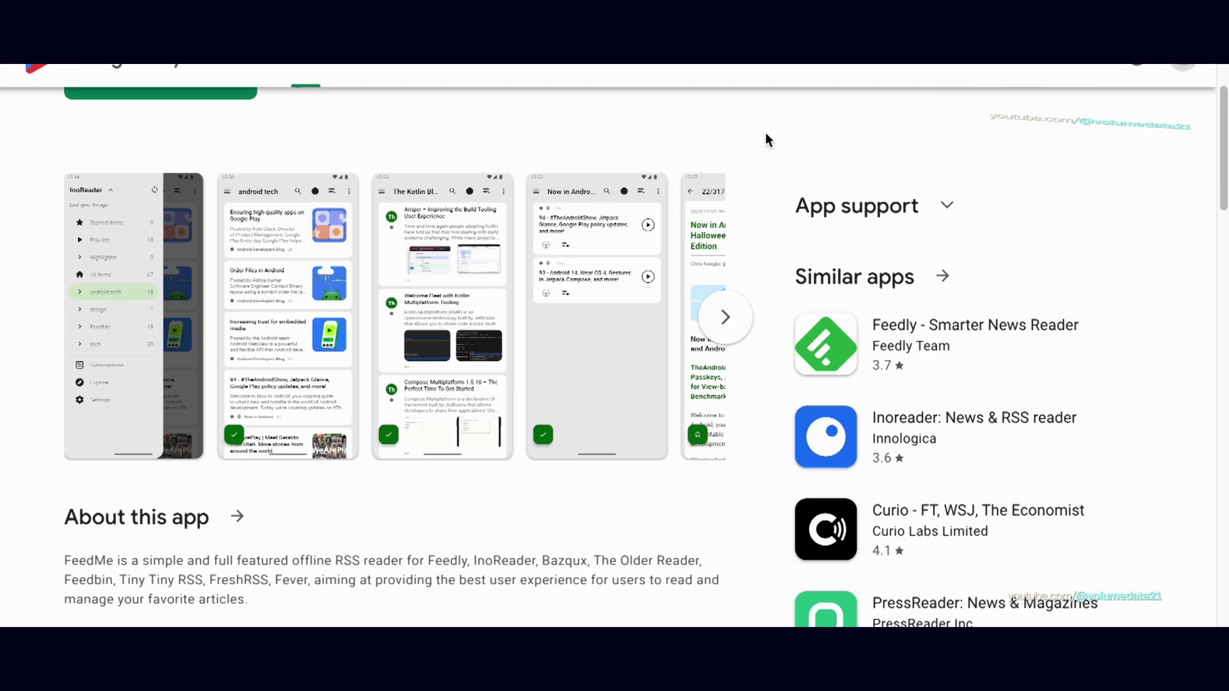
pyautogui.moveTo(1223, 131)
pyautogui.mouseDown()
pyautogui.moveTo(1223, 218)
pyautogui.moveTo(1223, 115)
pyautogui.mouseUp()
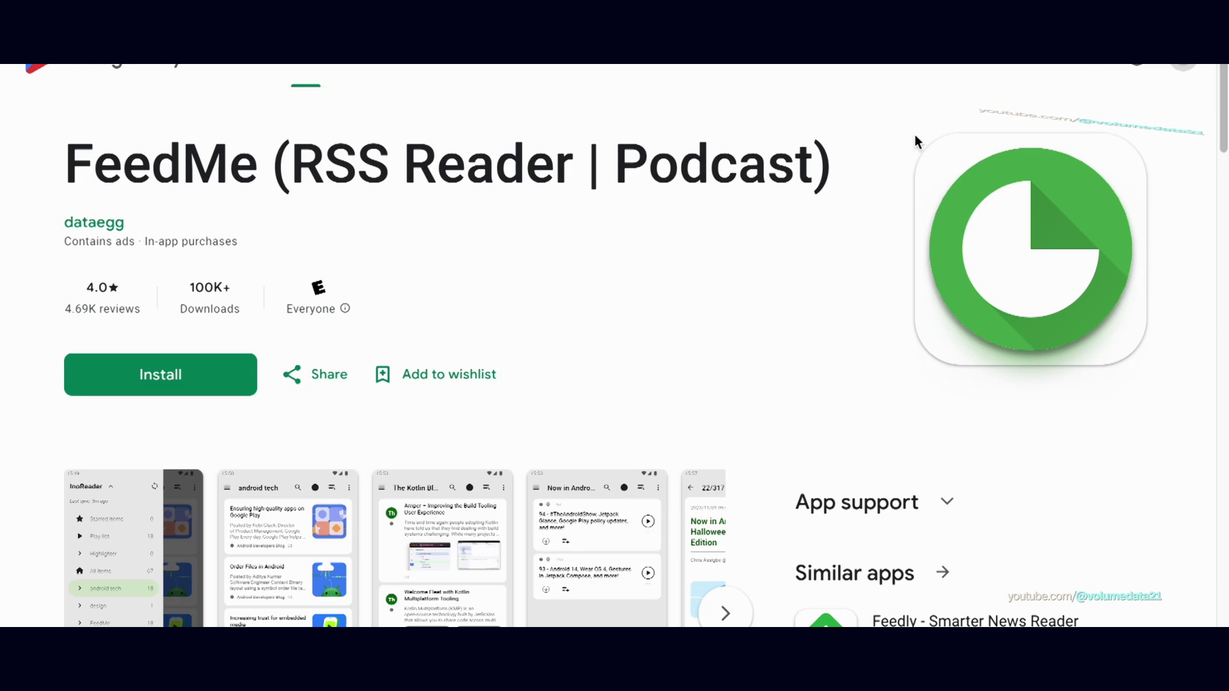
pyautogui.scroll(-2, 670, 353)
pyautogui.scroll(2, 670, 353)
pyautogui.rightClick(671, 352)
pyautogui.scroll(1, 670, 351)
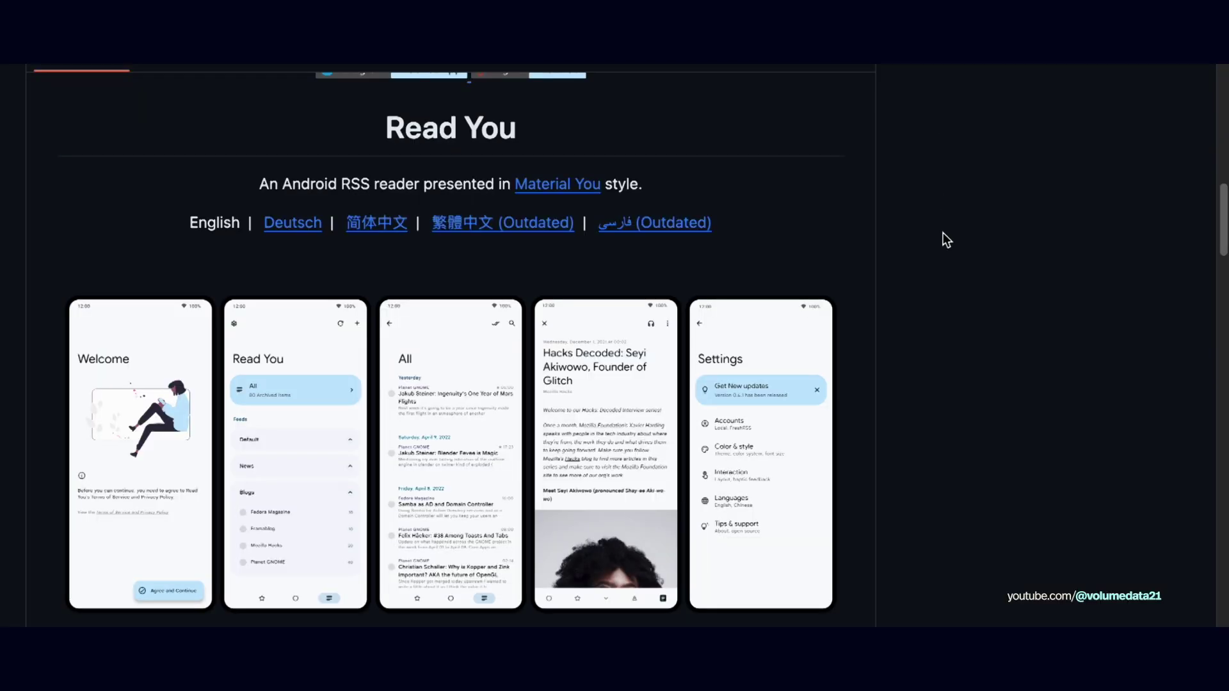
# - Filter the article list to the Self-Hosted feed under podcasts, starting at episode 115
pyautogui.scroll(5, 856, 221)
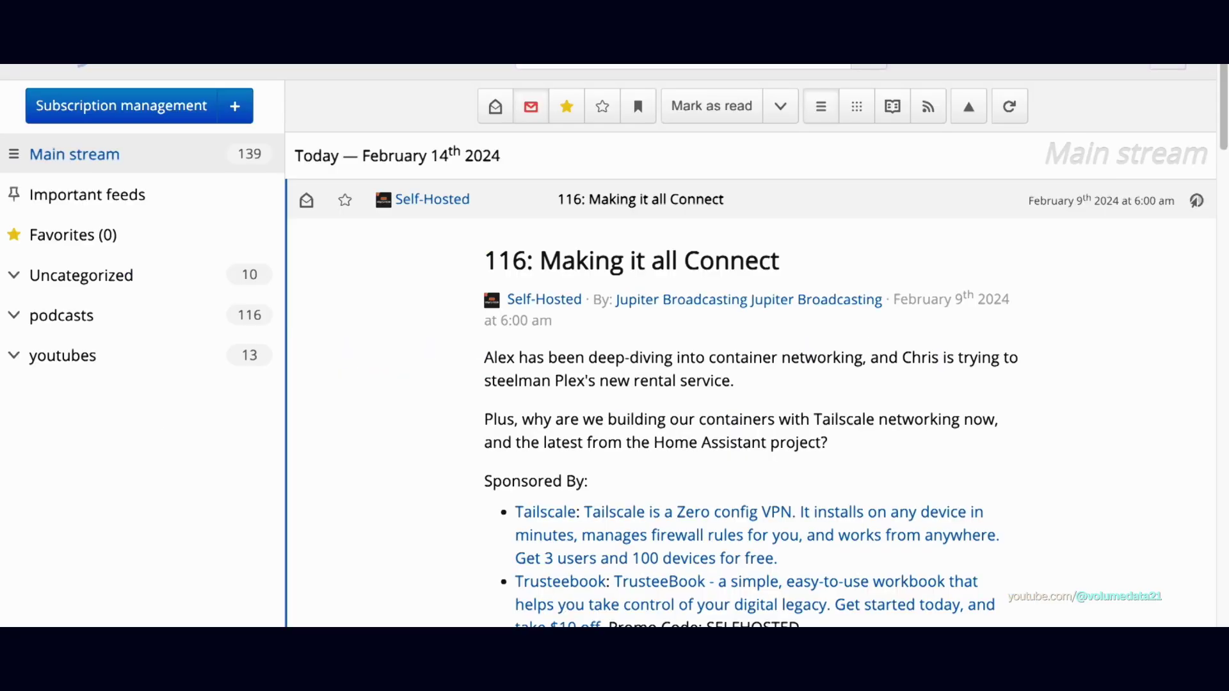
pyautogui.scroll(-10, 390, 318)
pyautogui.scroll(10, 389, 318)
pyautogui.click(503, 200)
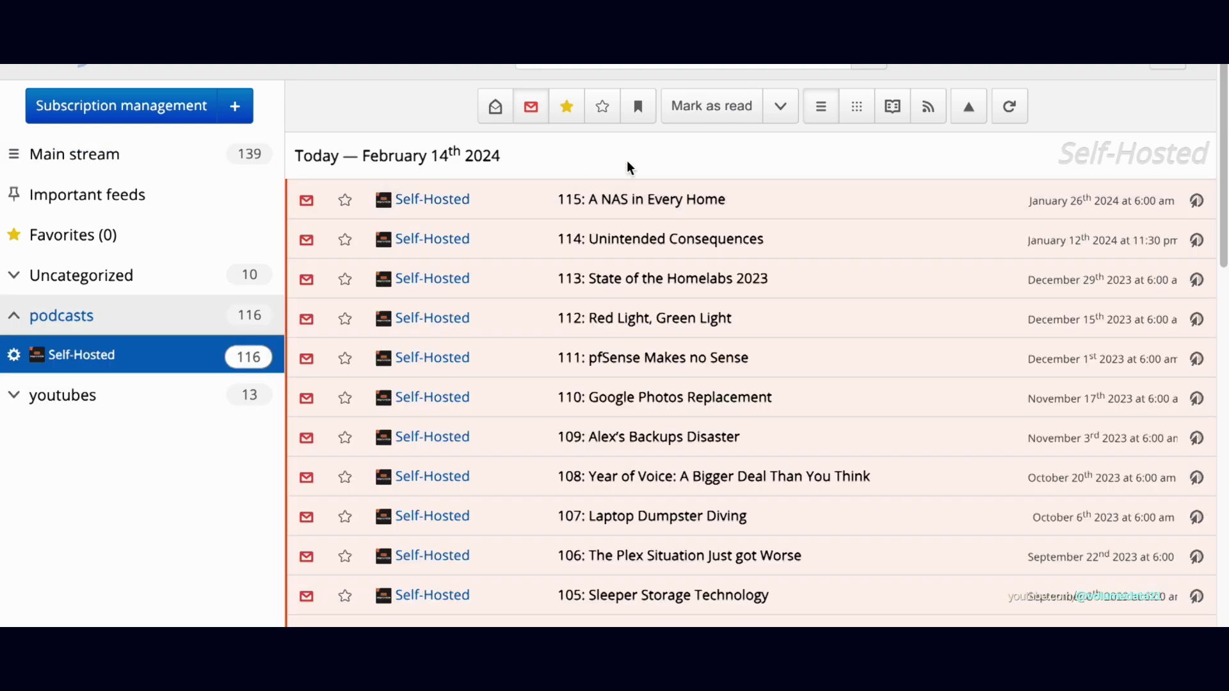